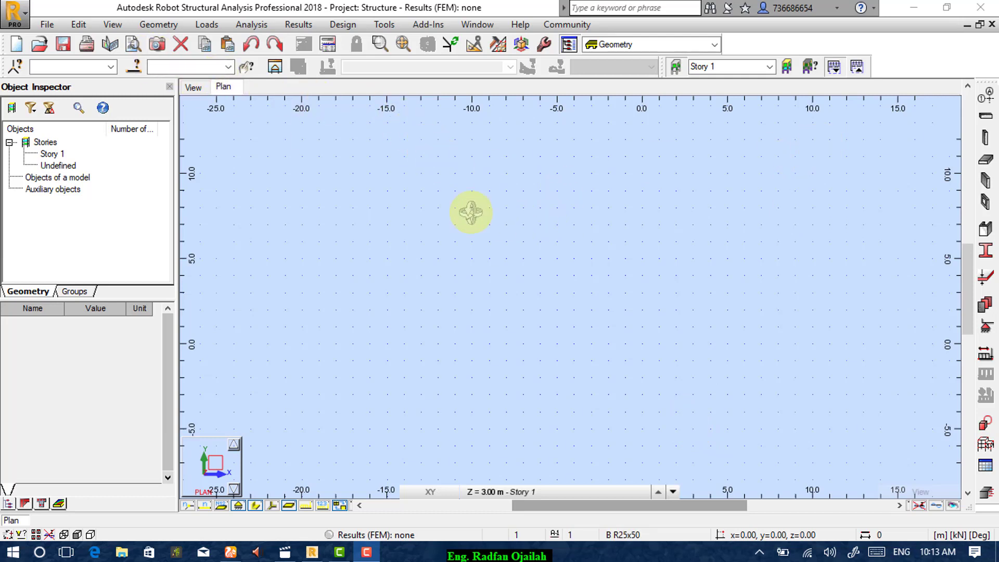
- Define structural axes along X starting at 0.00 m, with 2 repetitions spaced 5 m apart
{"action": "left_click", "coordinate": [989, 99]}
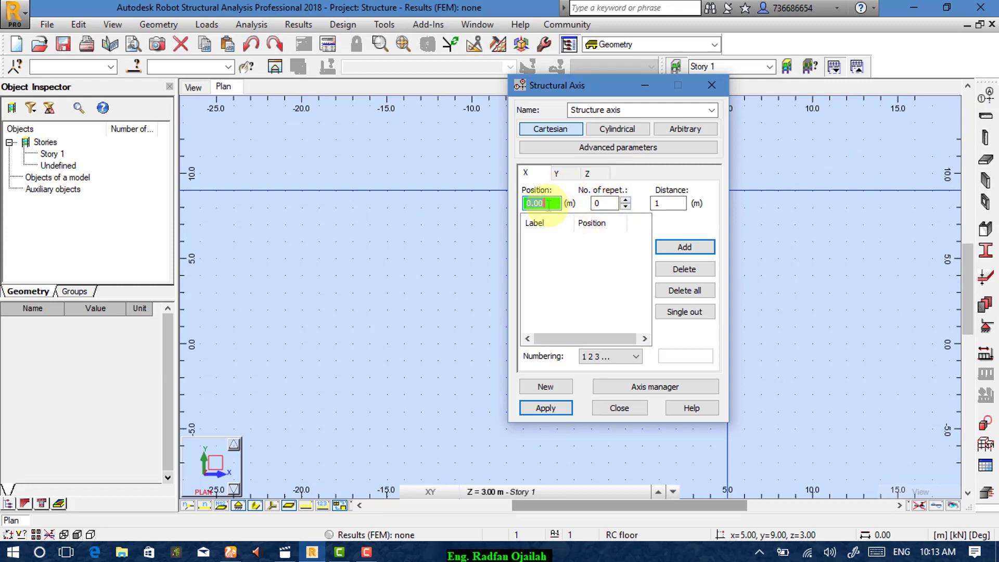
{"action": "left_click", "coordinate": [604, 204]}
{"action": "type", "text": "2"}
{"action": "key", "text": "Tab"}
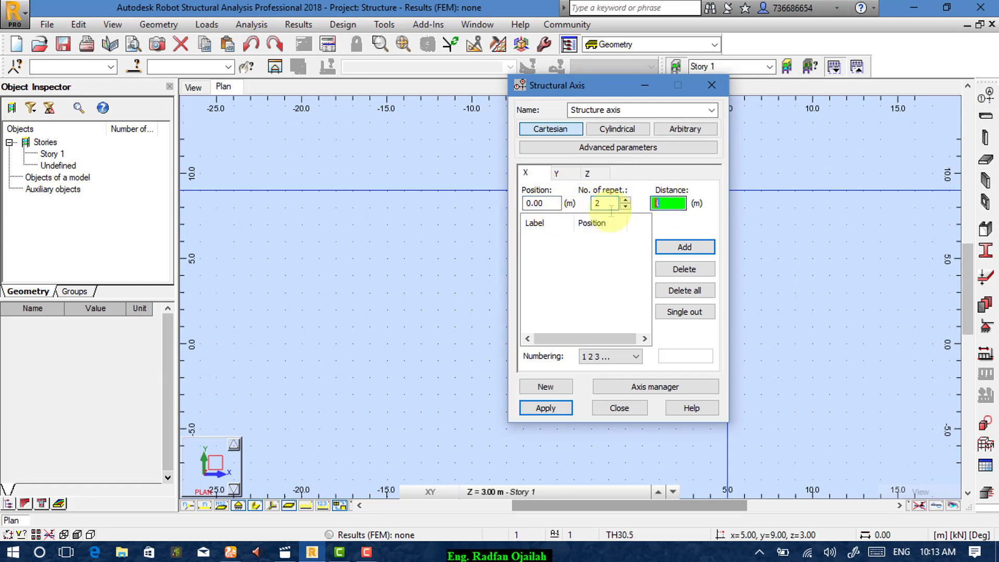
{"action": "type", "text": "5"}
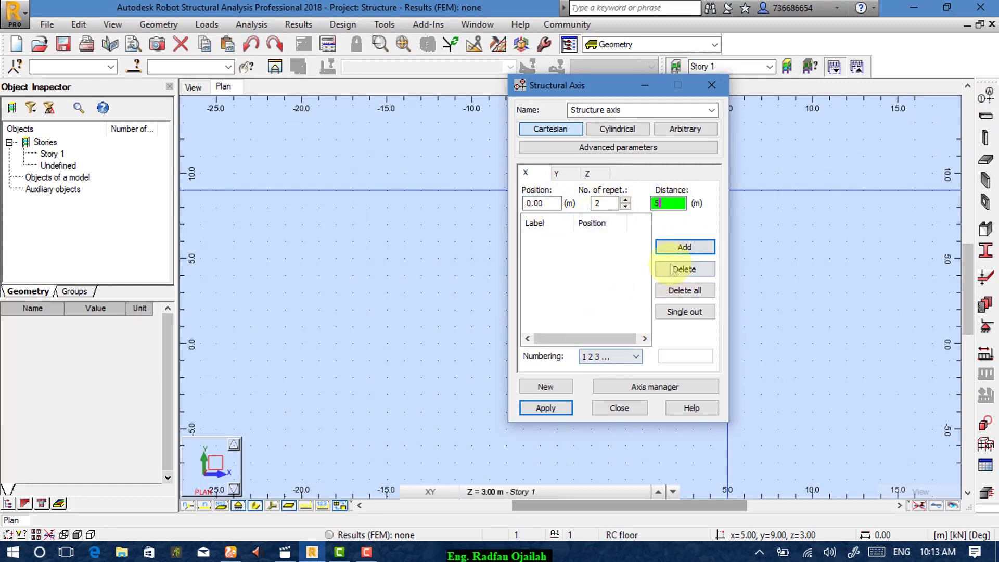
{"action": "left_click", "coordinate": [677, 247]}
- Add Y axes from 0.00 m with 2 repetitions at 5 m spacing, using A B C numbering
{"action": "left_click", "coordinate": [556, 173]}
{"action": "left_click", "coordinate": [603, 203]}
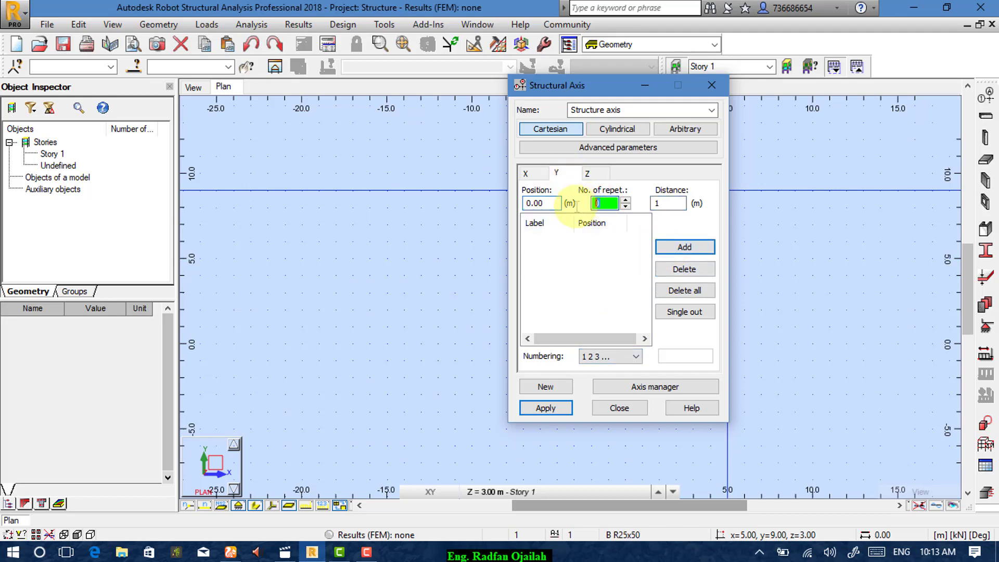
{"action": "type", "text": "2"}
{"action": "left_click", "coordinate": [671, 204]}
{"action": "type", "text": "5"}
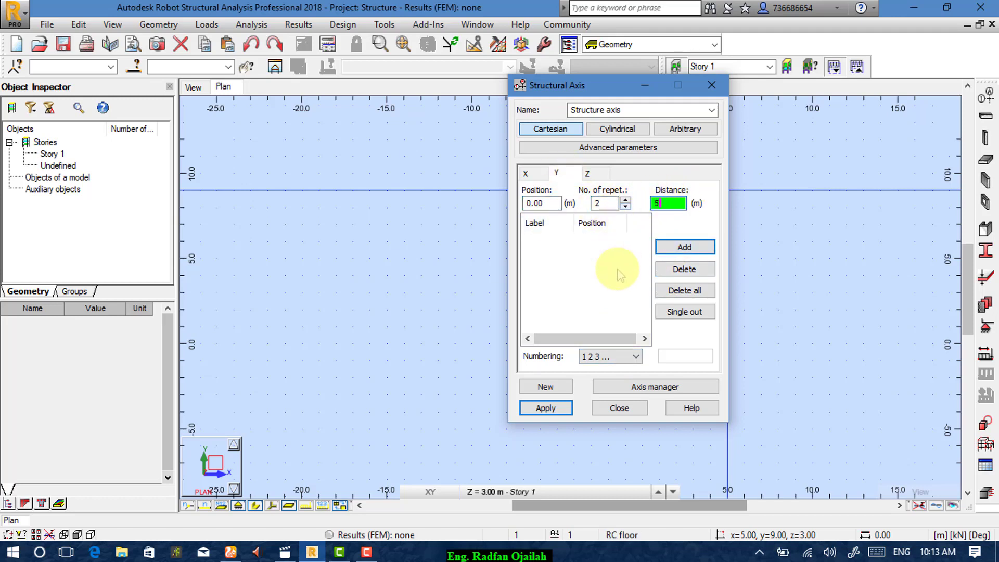
{"action": "left_click", "coordinate": [599, 356]}
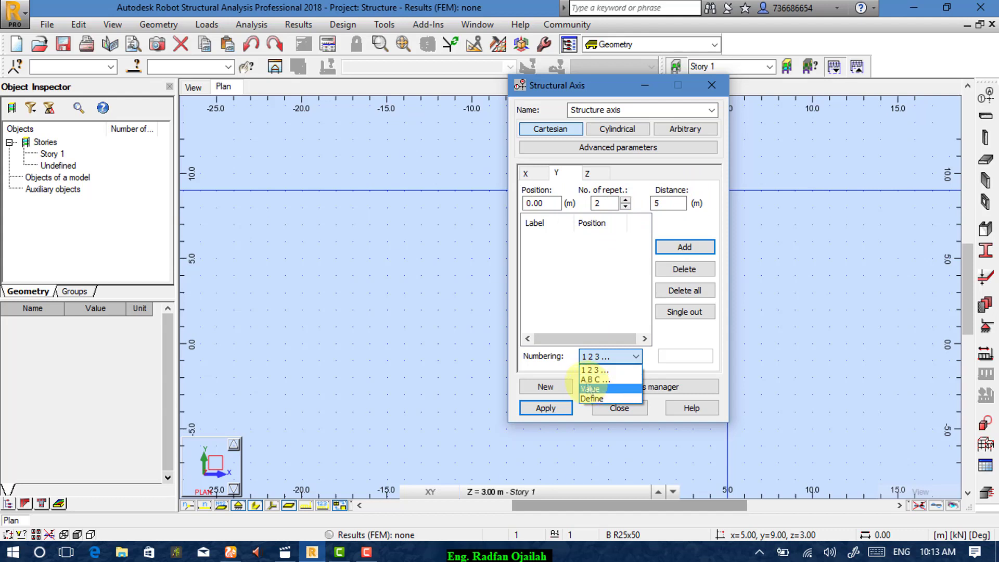
{"action": "left_click", "coordinate": [593, 379]}
{"action": "left_click", "coordinate": [684, 247]}
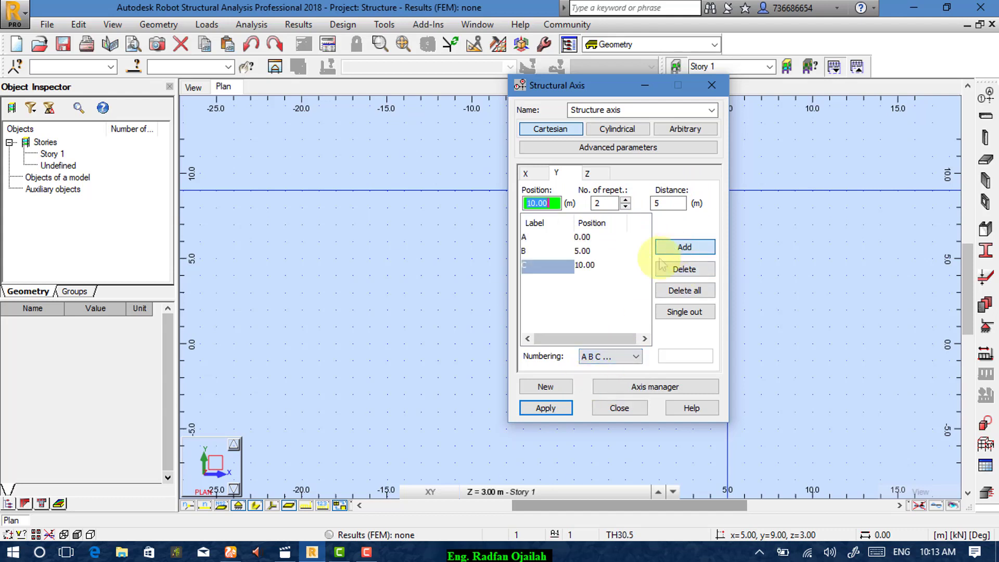
- Add Z axes from 0.00 m with 2 repetitions at 4 m, numbered by Value, with the Stories option turned off
{"action": "left_click", "coordinate": [598, 175]}
{"action": "left_click", "coordinate": [603, 203]}
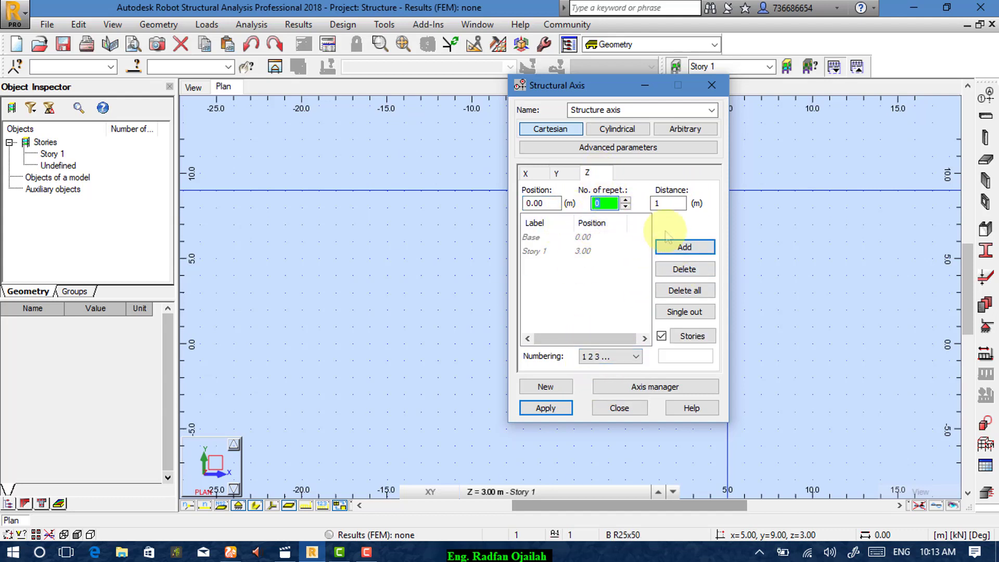
{"action": "type", "text": "2"}
{"action": "left_click", "coordinate": [668, 203]}
{"action": "type", "text": "4"}
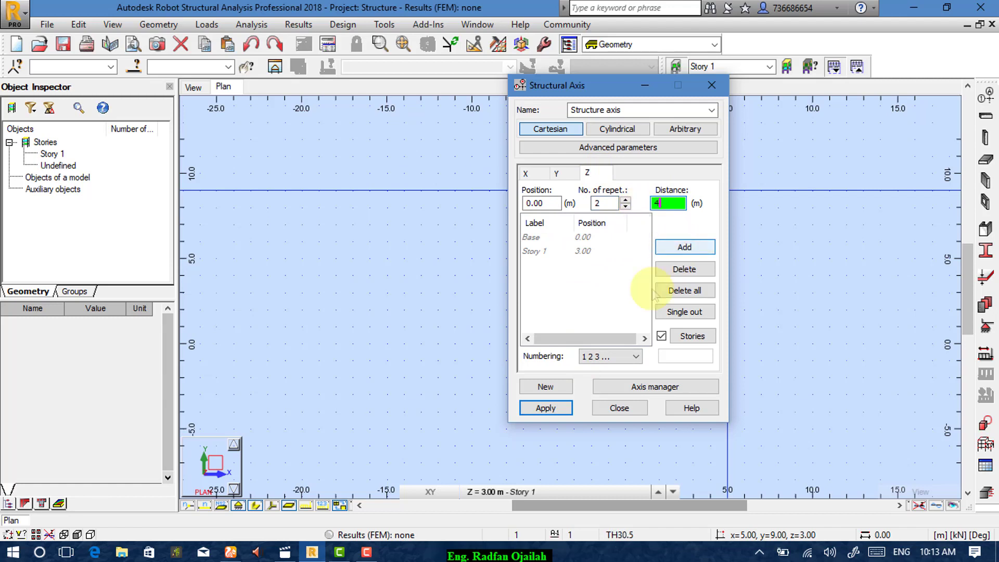
{"action": "left_click", "coordinate": [603, 357]}
{"action": "left_click", "coordinate": [603, 385]}
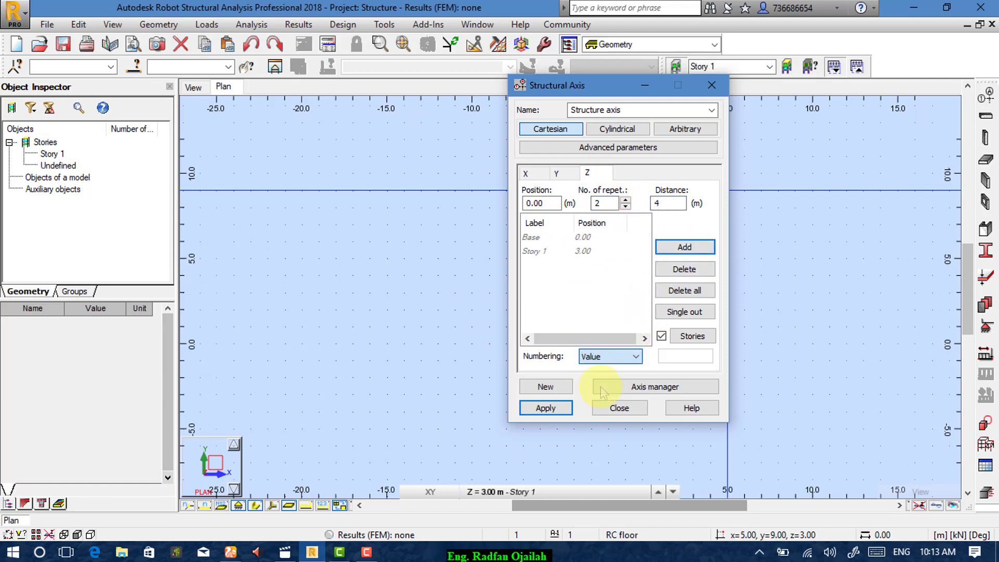
{"action": "left_click", "coordinate": [661, 336]}
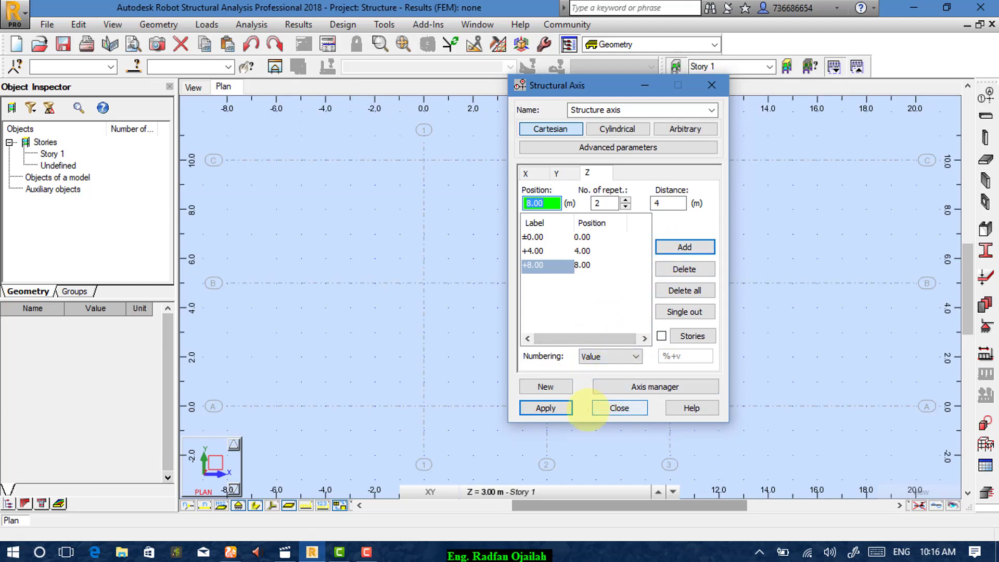
- Apply the structural axis grid, check it in the 3D view and return to the plan
{"action": "left_click", "coordinate": [567, 408]}
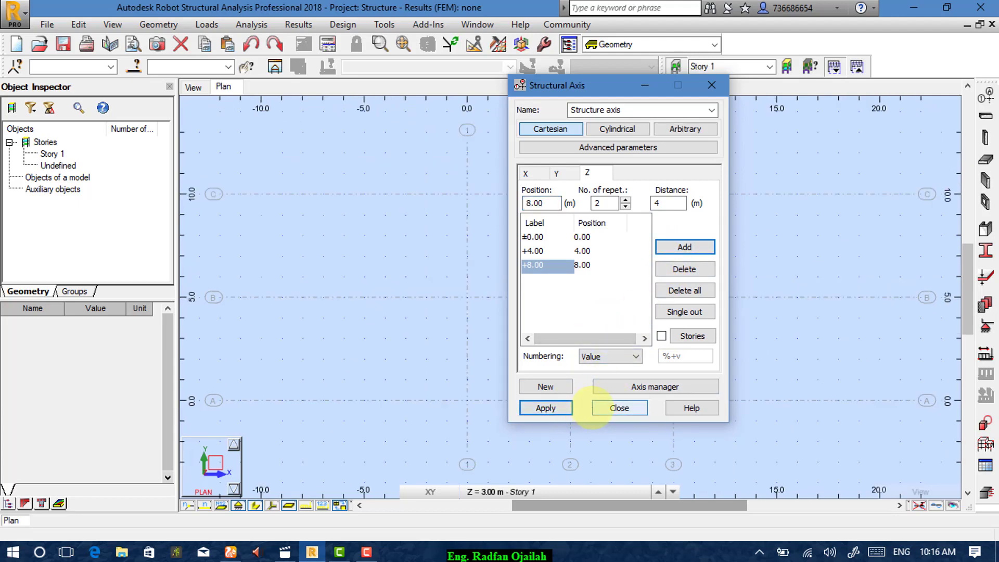
{"action": "left_click", "coordinate": [596, 408]}
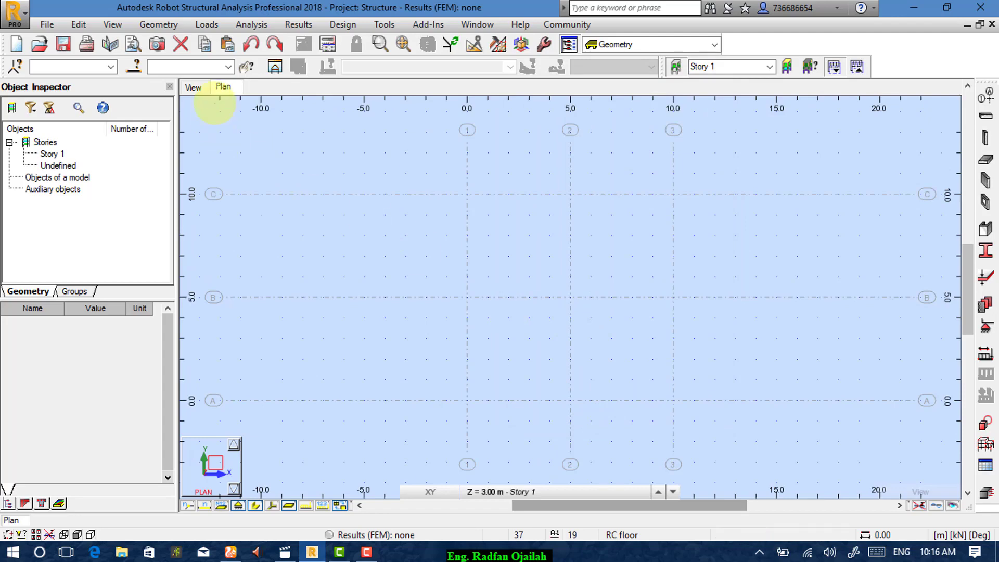
{"action": "left_click", "coordinate": [196, 88]}
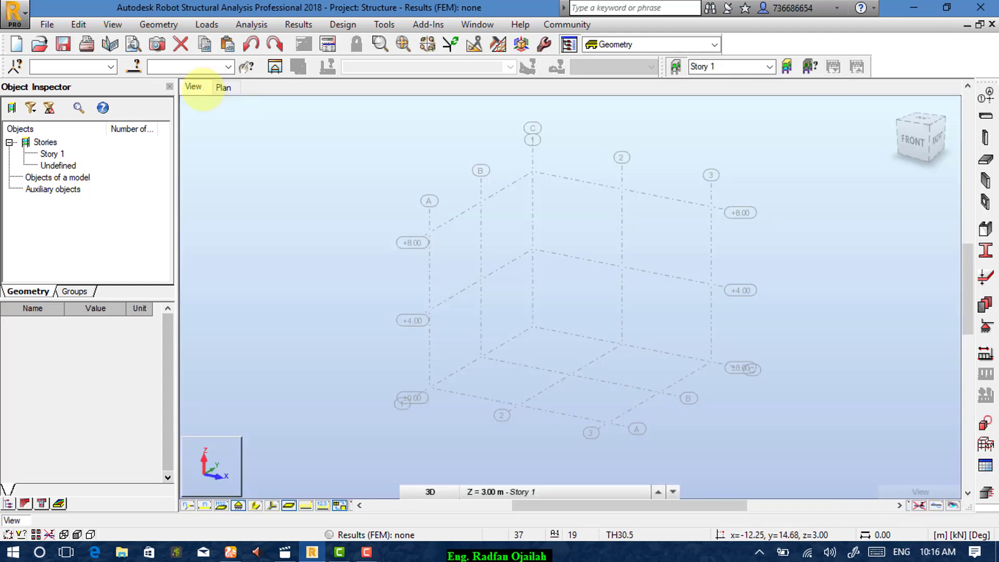
{"action": "left_click", "coordinate": [224, 88]}
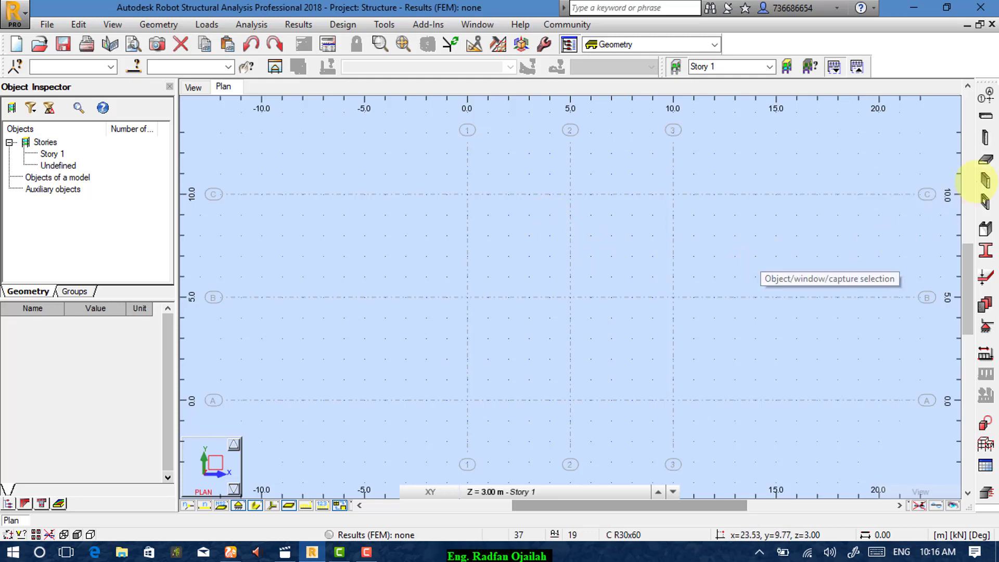
- Set up the column definition as RC column with section C R30x60 and a height of 4 m
{"action": "left_click", "coordinate": [985, 137]}
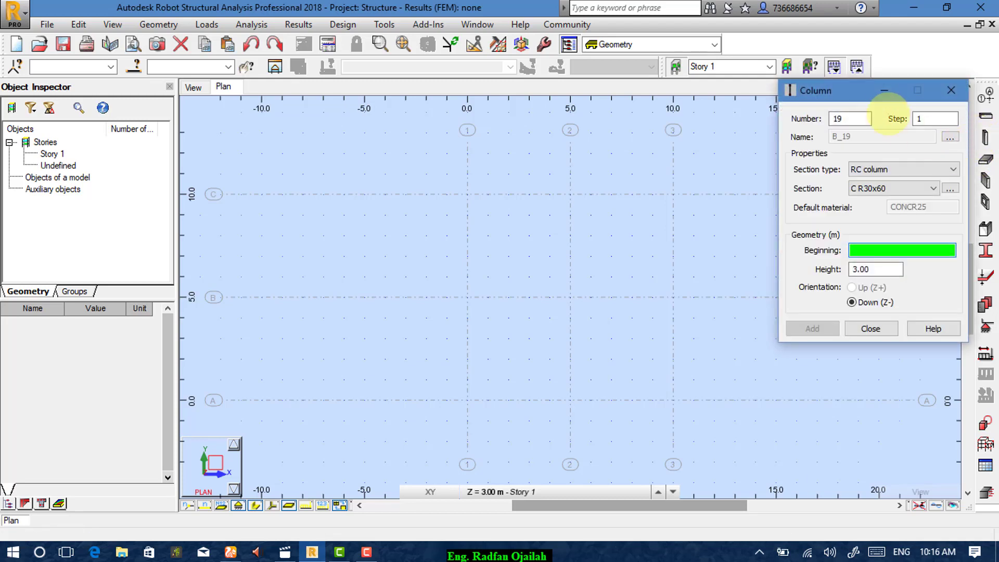
{"action": "left_click_drag", "start_coordinate": [815, 90], "coordinate": [777, 73]}
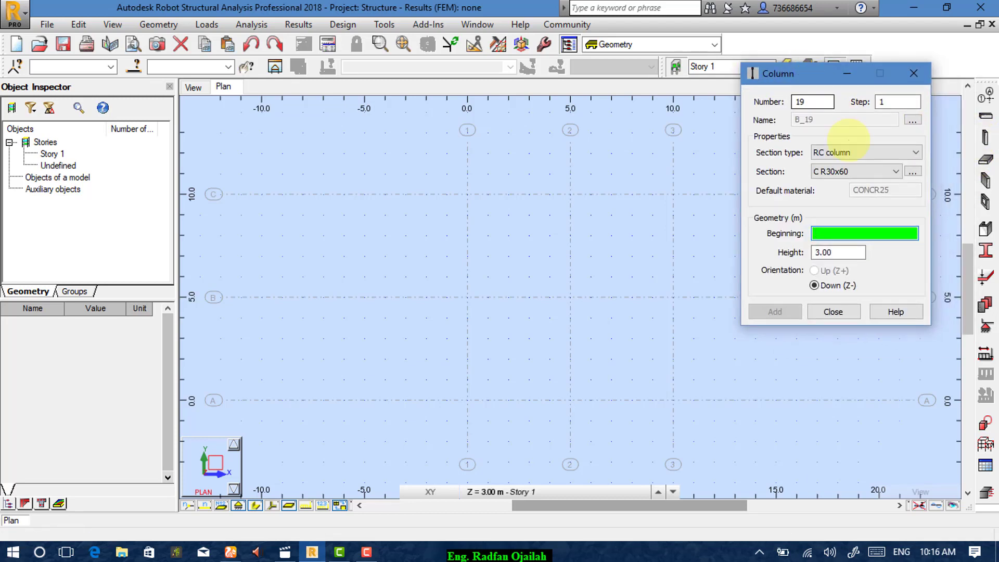
{"action": "left_click", "coordinate": [832, 171]}
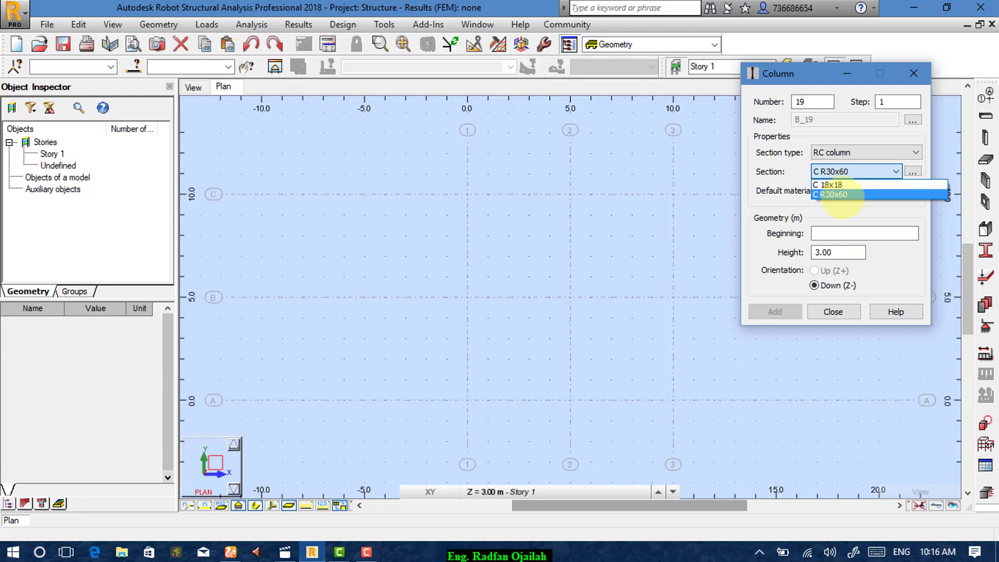
{"action": "left_click", "coordinate": [843, 195]}
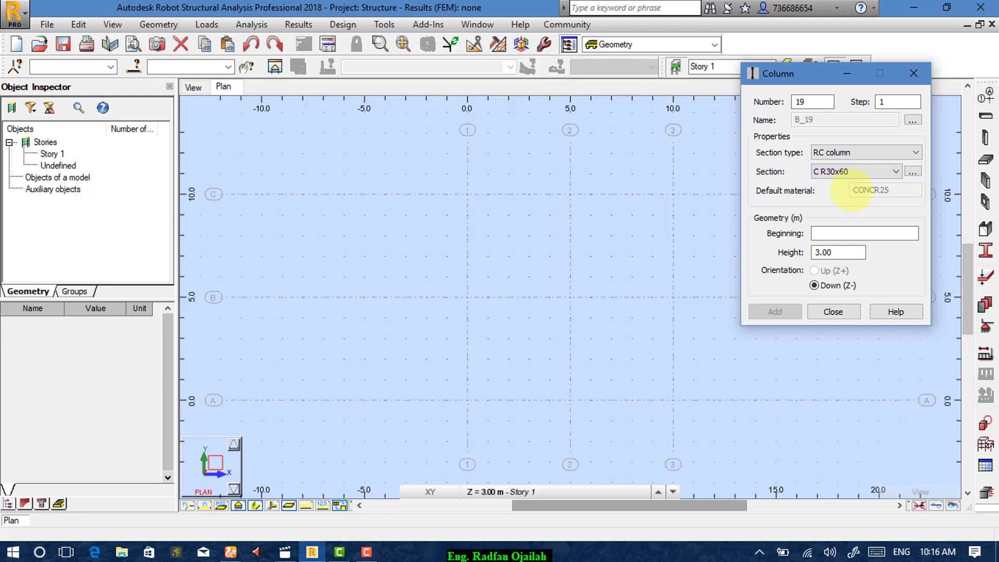
{"action": "left_click", "coordinate": [912, 171]}
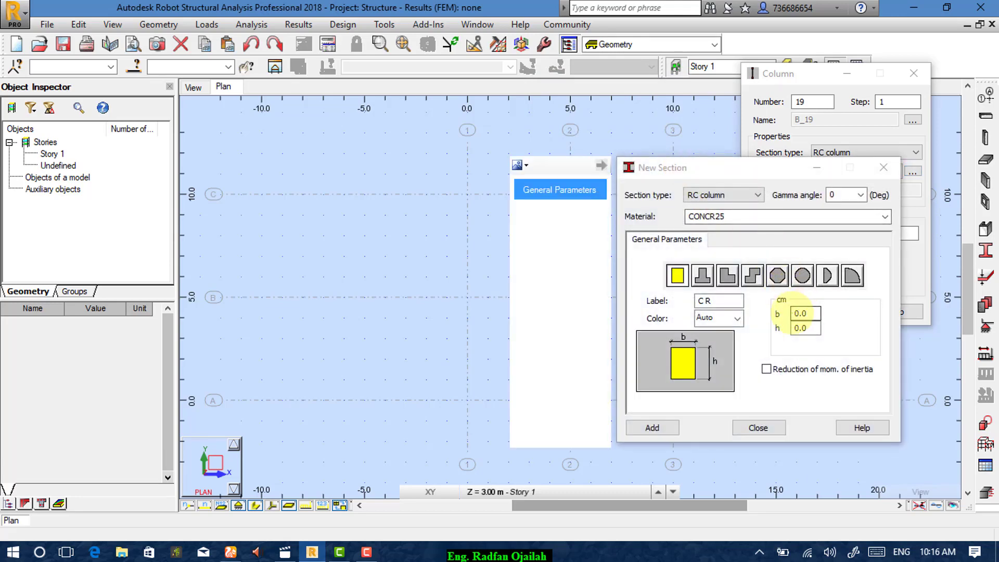
{"action": "left_click", "coordinate": [758, 427]}
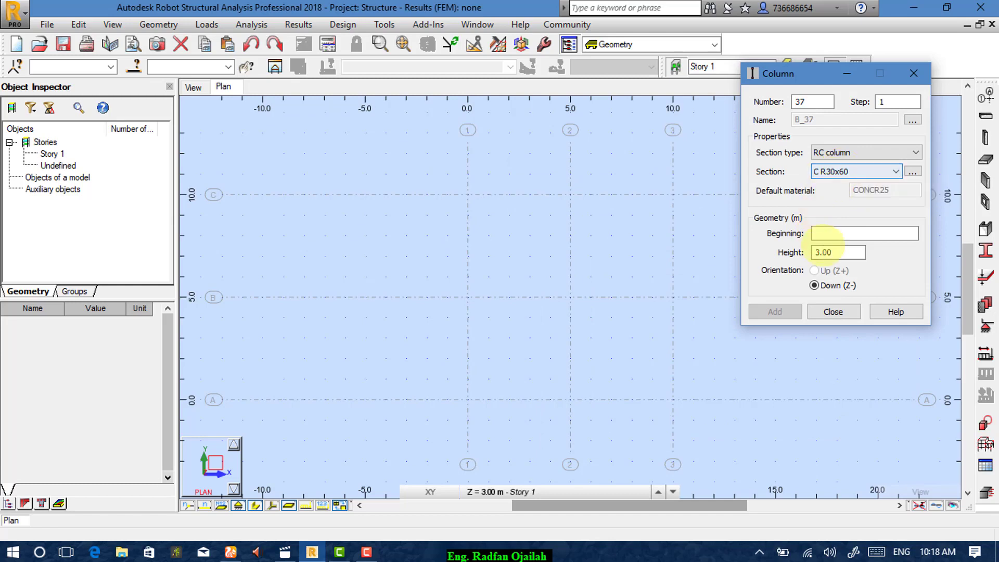
{"action": "double_click", "coordinate": [827, 252]}
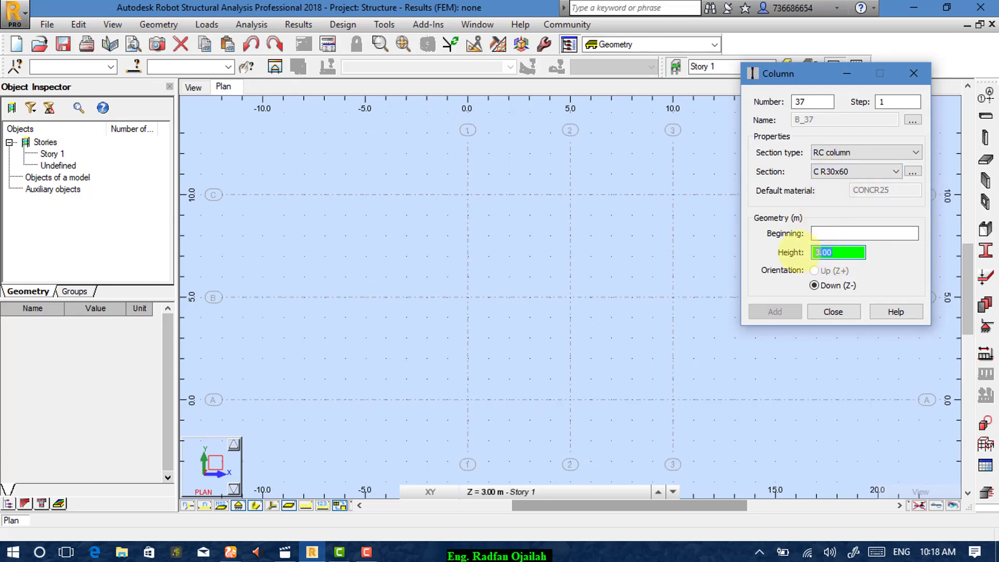
{"action": "type", "text": "4"}
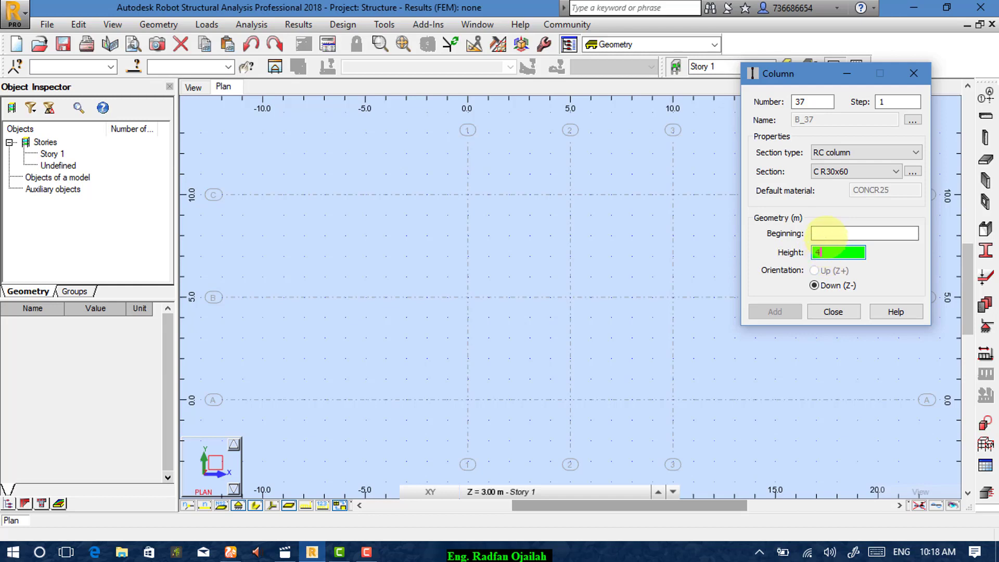
- Switch the work plane to Structure axis +4.00 and place columns on axis C at axes 3, 2 and 1
{"action": "left_click", "coordinate": [828, 234]}
{"action": "left_click", "coordinate": [540, 491]}
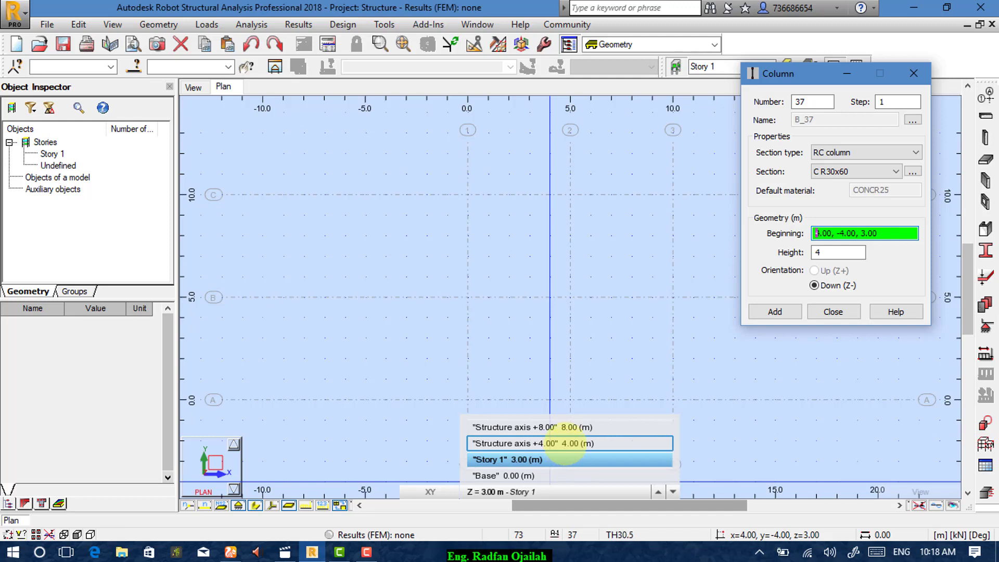
{"action": "left_click", "coordinate": [565, 444]}
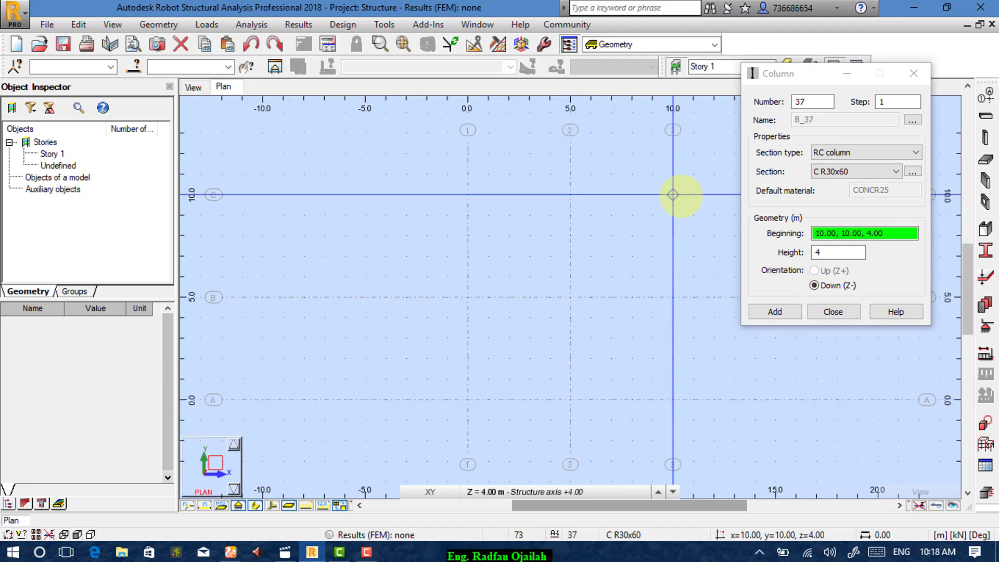
{"action": "left_click", "coordinate": [673, 194]}
{"action": "left_click", "coordinate": [571, 194]}
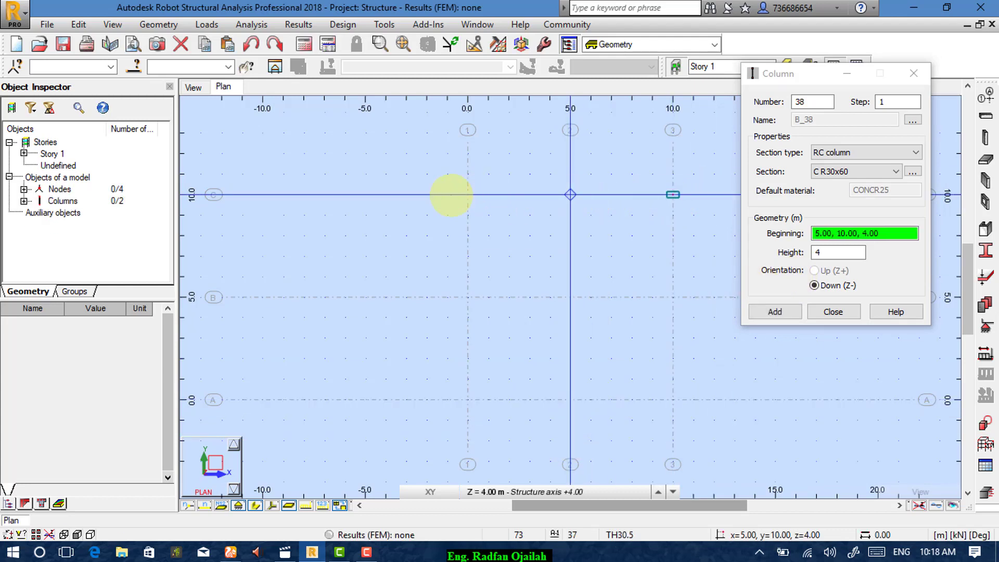
{"action": "left_click", "coordinate": [467, 194]}
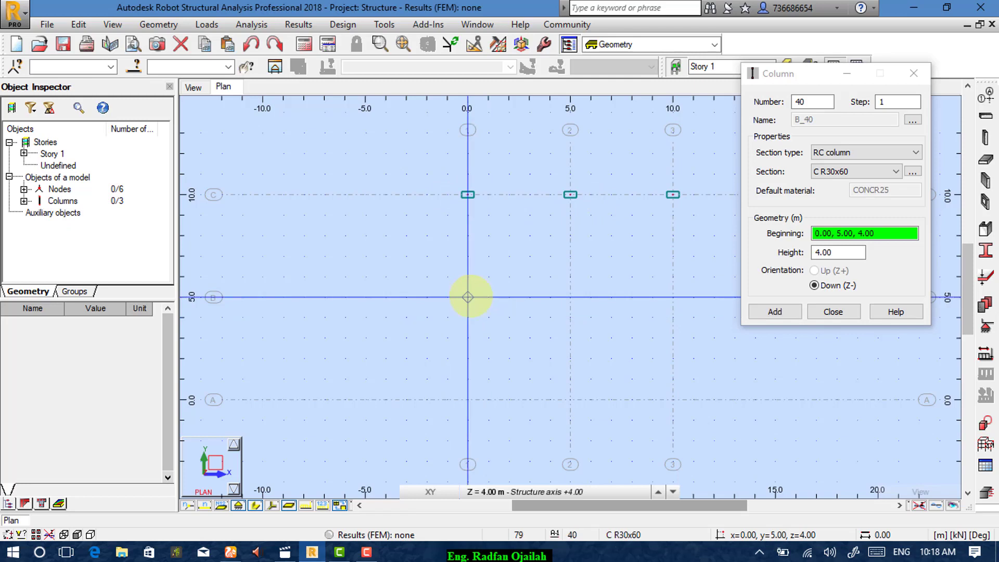
- Place the remaining columns at the intersections of axes B and A with axes 1, 2 and 3
{"action": "left_click", "coordinate": [468, 297]}
{"action": "left_click", "coordinate": [570, 297]}
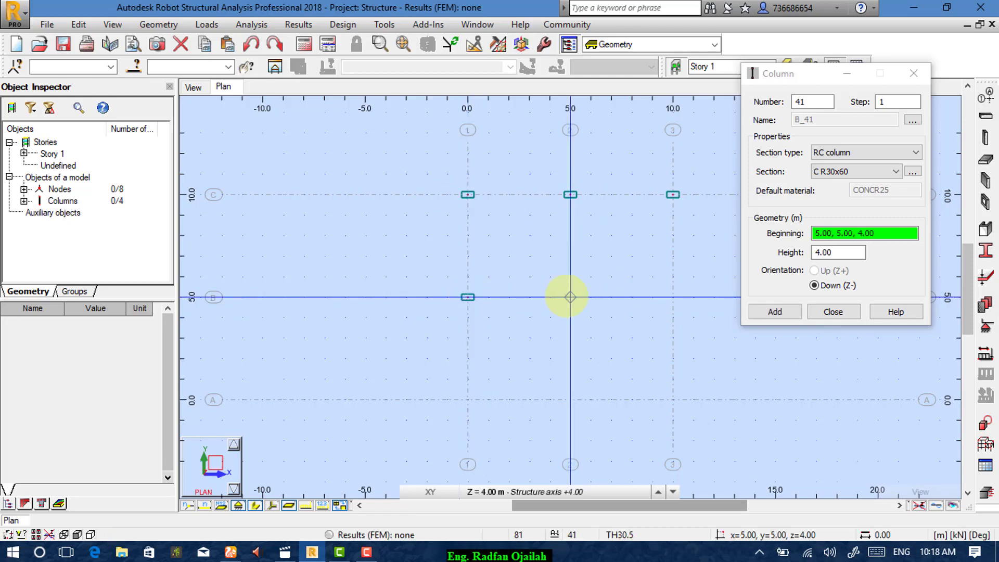
{"action": "left_click", "coordinate": [673, 297]}
{"action": "left_click", "coordinate": [673, 399]}
{"action": "left_click", "coordinate": [570, 399]}
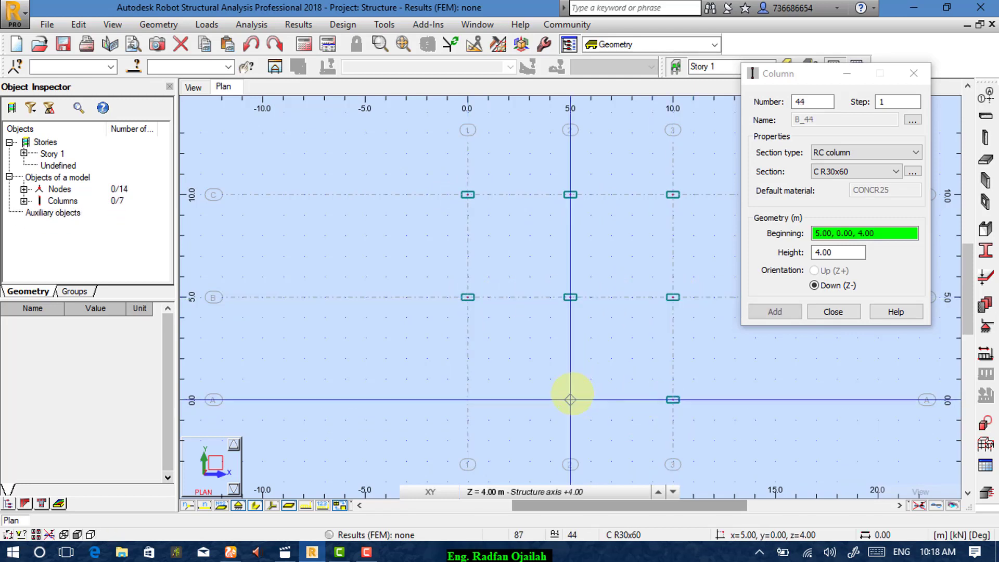
{"action": "left_click", "coordinate": [542, 404]}
{"action": "left_click", "coordinate": [468, 399]}
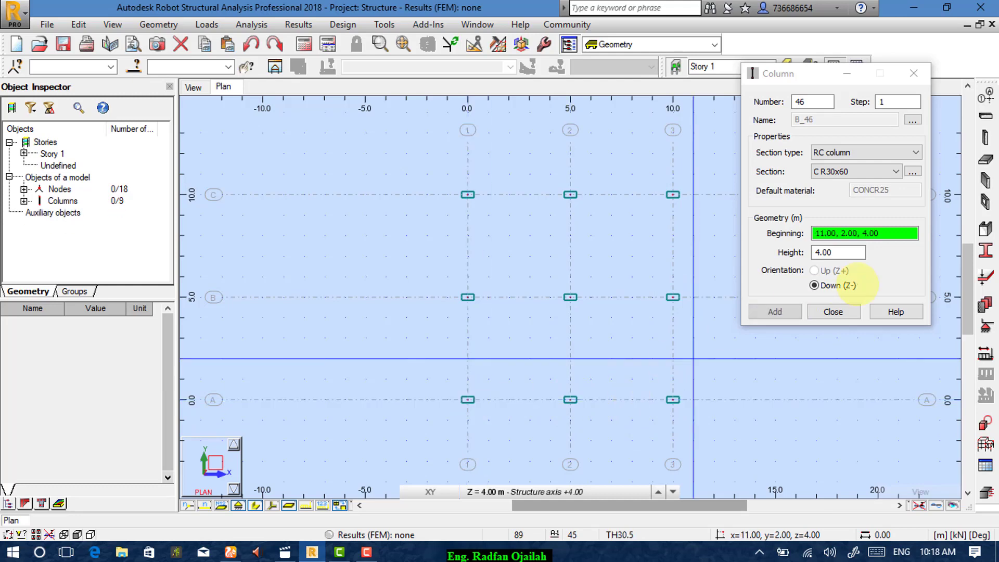
- Close the column definition, inspect the columns in the 3D view and return to the plan
{"action": "left_click", "coordinate": [832, 311]}
{"action": "left_click", "coordinate": [193, 87]}
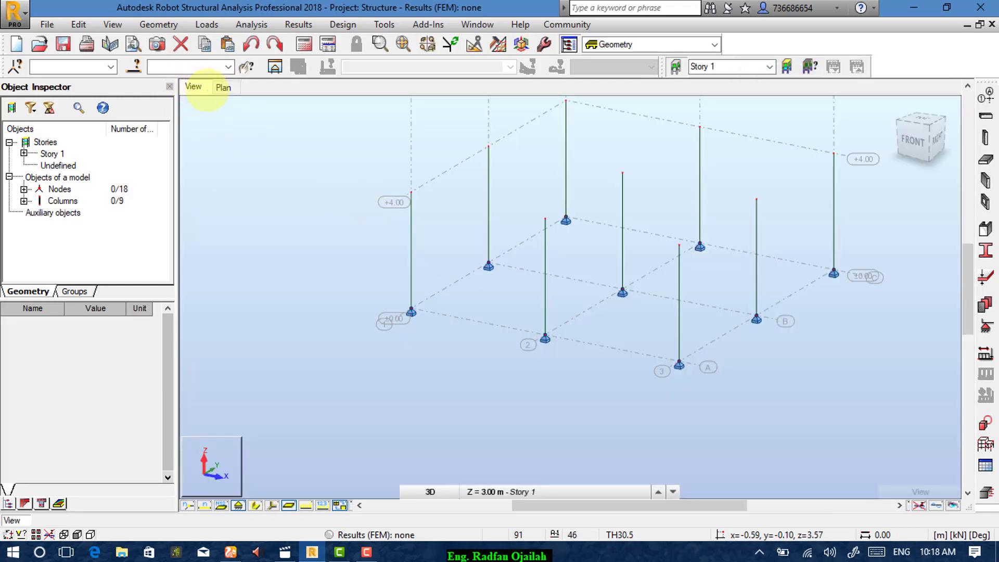
{"action": "left_click", "coordinate": [223, 86]}
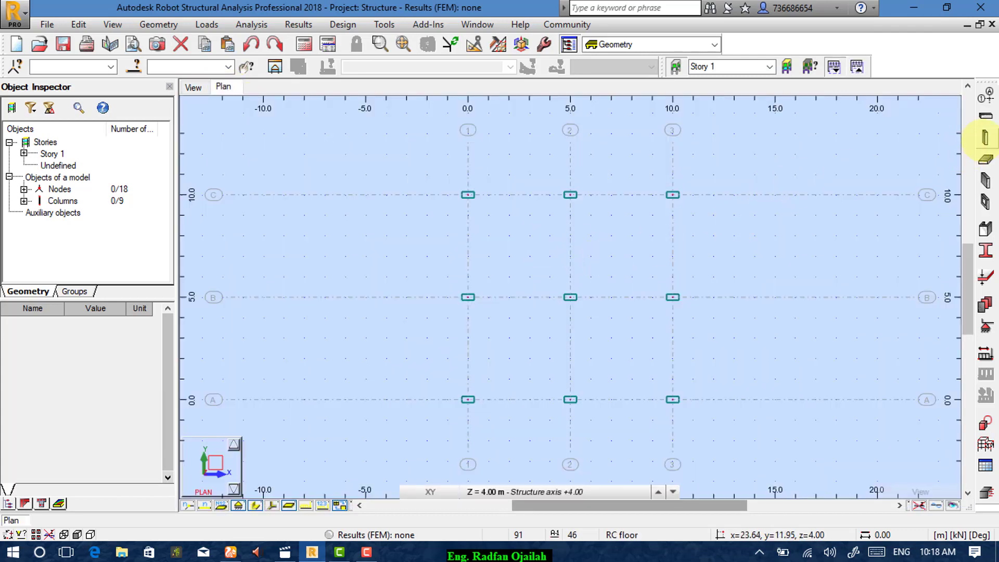
- Define RC beams with section B R25x50 and Drag enabled, and draw them along axis C from axis 3 through axis 2 to axis 1
{"action": "left_click", "coordinate": [985, 116]}
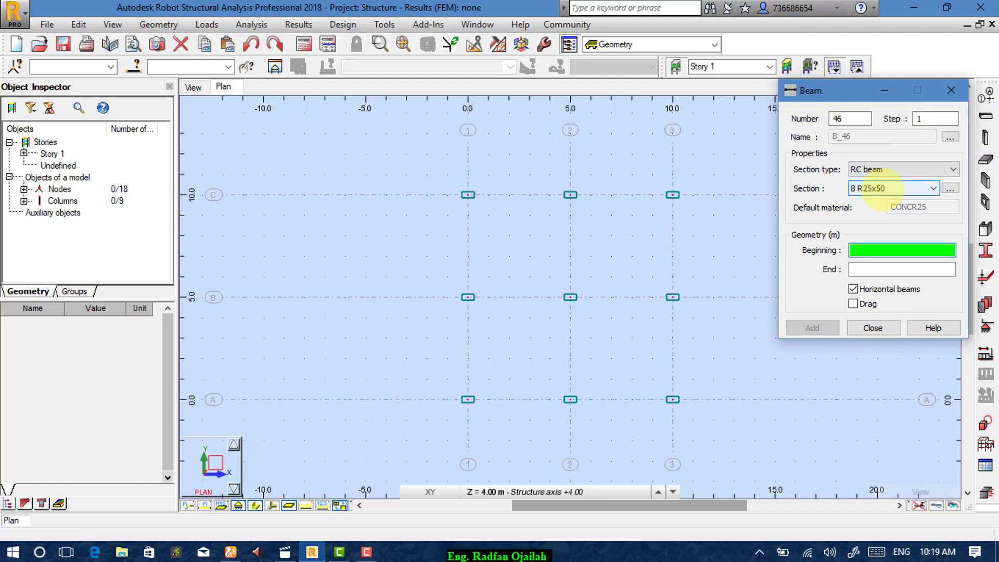
{"action": "left_click", "coordinate": [862, 252]}
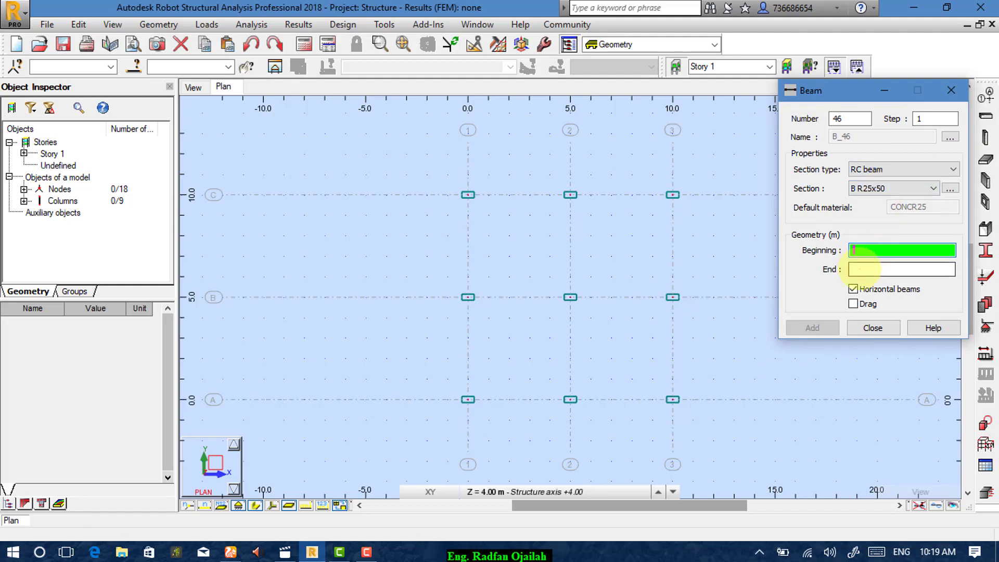
{"action": "left_click", "coordinate": [855, 303]}
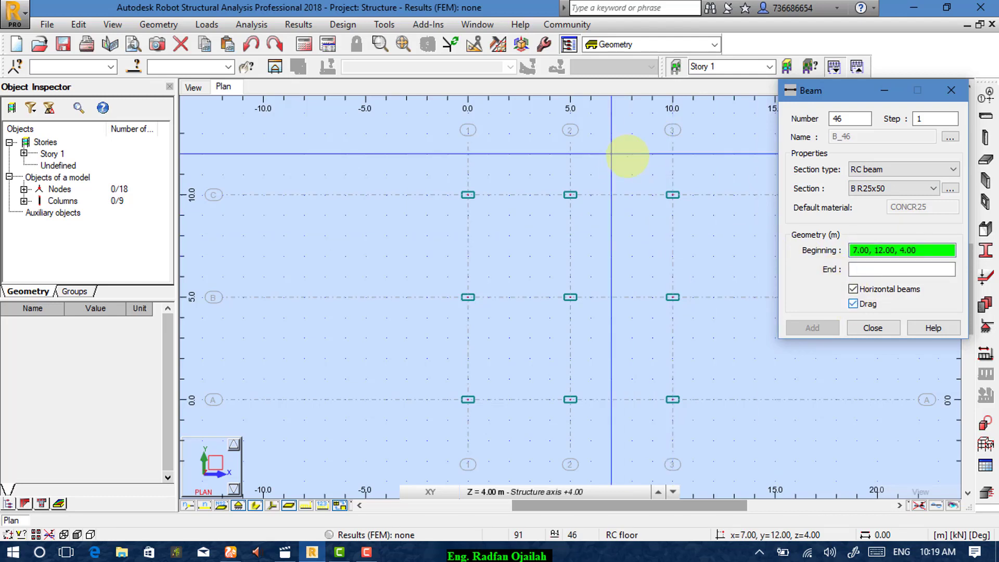
{"action": "left_click_drag", "start_coordinate": [672, 195], "coordinate": [570, 195]}
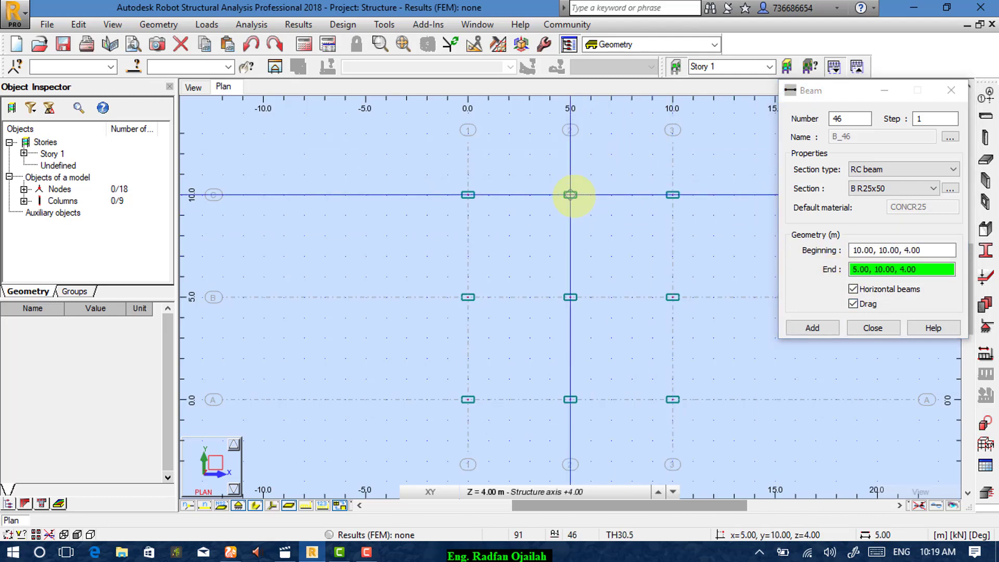
{"action": "left_click", "coordinate": [468, 195]}
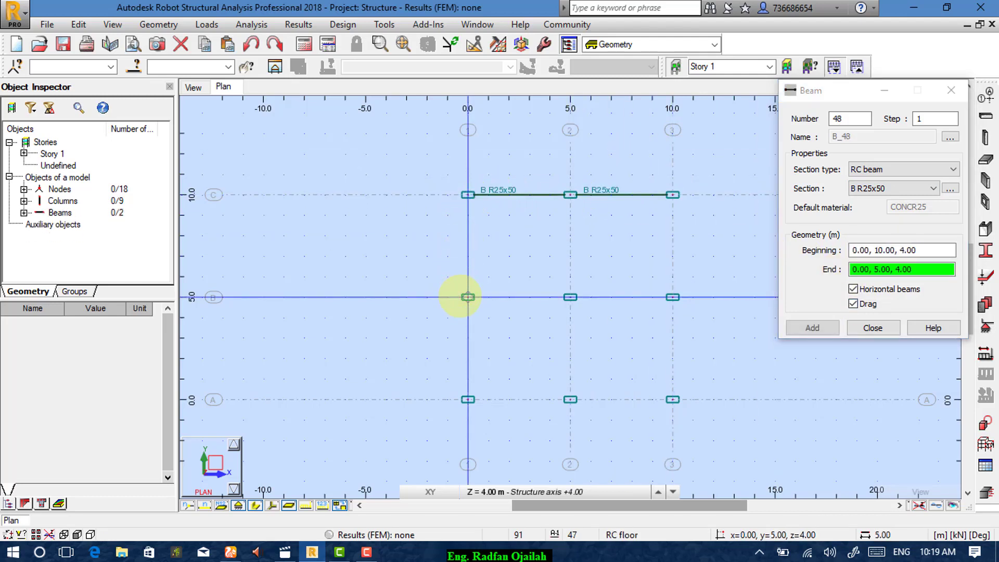
- Continue the beam chain along axis 1 from C to A, along axis A to axis 2, and along axis 2 back to C
{"action": "left_click", "coordinate": [468, 297]}
{"action": "left_click", "coordinate": [467, 399]}
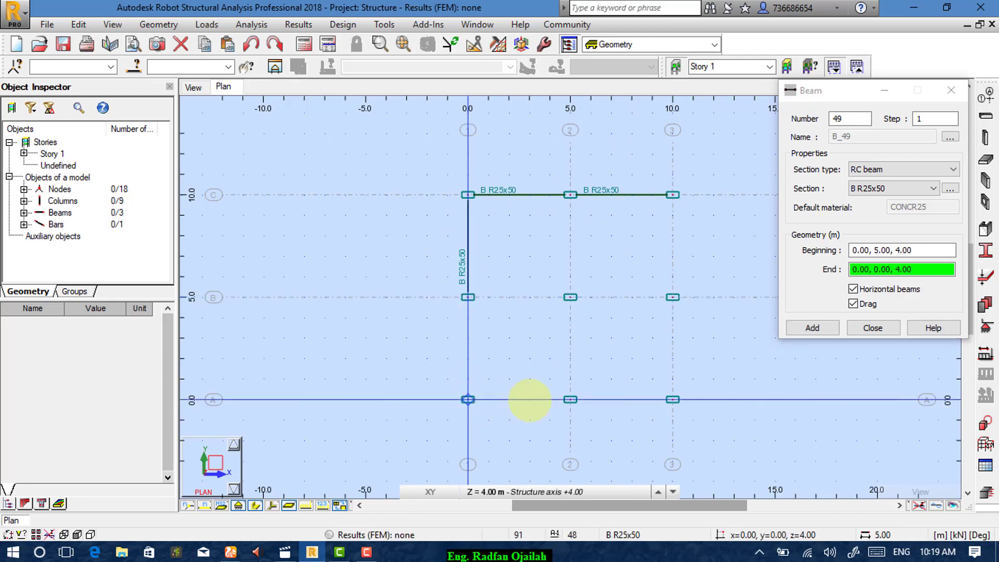
{"action": "left_click", "coordinate": [570, 399]}
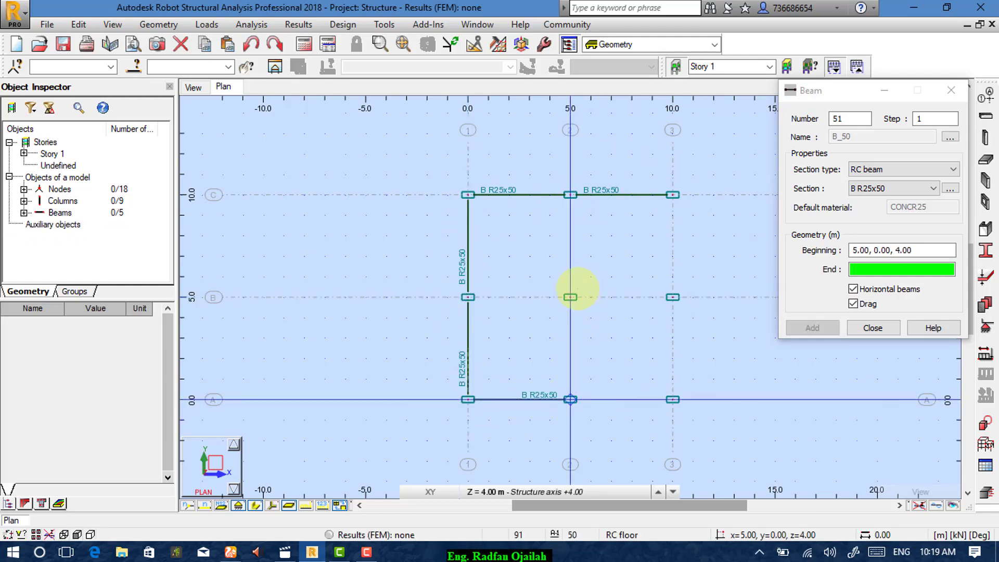
{"action": "left_click", "coordinate": [570, 297]}
{"action": "left_click", "coordinate": [570, 195]}
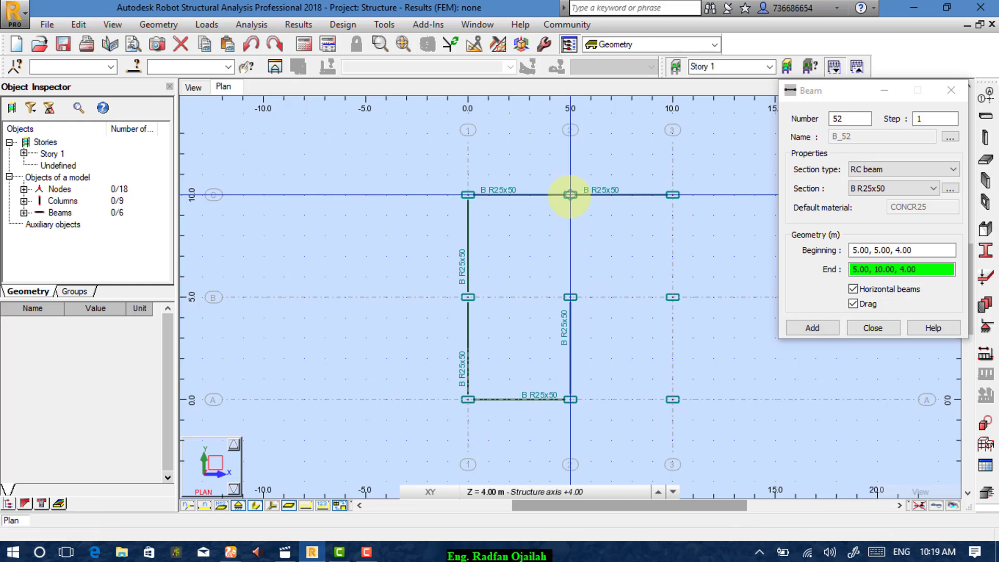
- Continue the beam chain to axis 3 on axis C, along axis 3 to A, back to axis 2 on A, and end it there
{"action": "left_click", "coordinate": [672, 194]}
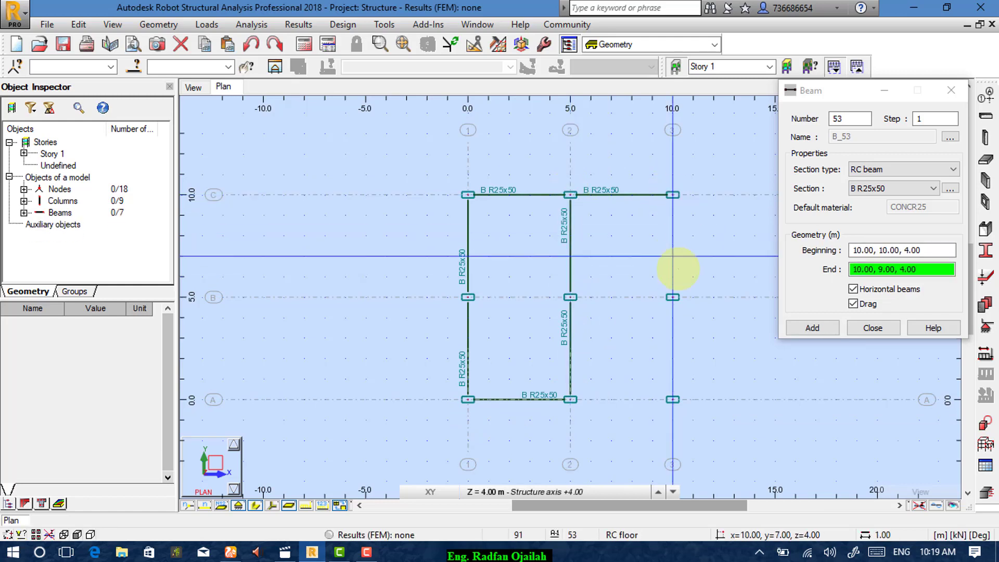
{"action": "left_click", "coordinate": [672, 297]}
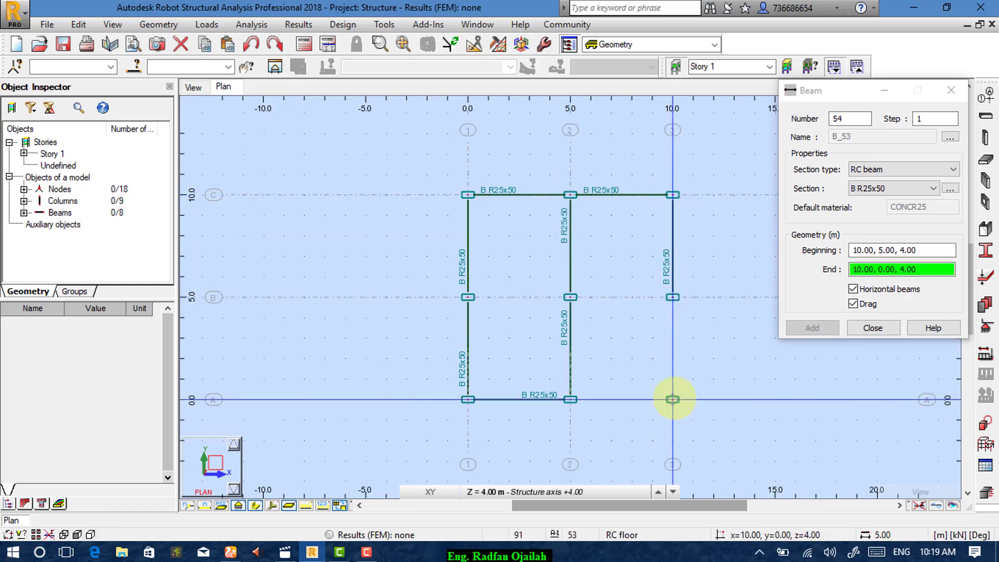
{"action": "left_click", "coordinate": [673, 399]}
{"action": "left_click", "coordinate": [570, 399]}
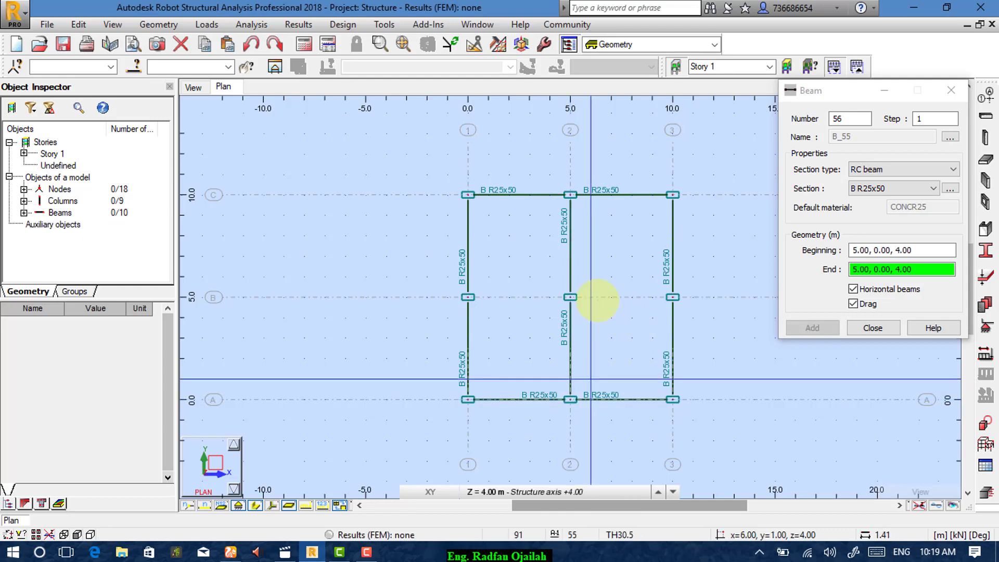
{"action": "key", "text": "Escape"}
- Add the axis B beams from axis 2 to axis 3 and from axis 2 to axis 1, and close the beam definition
{"action": "left_click", "coordinate": [570, 297]}
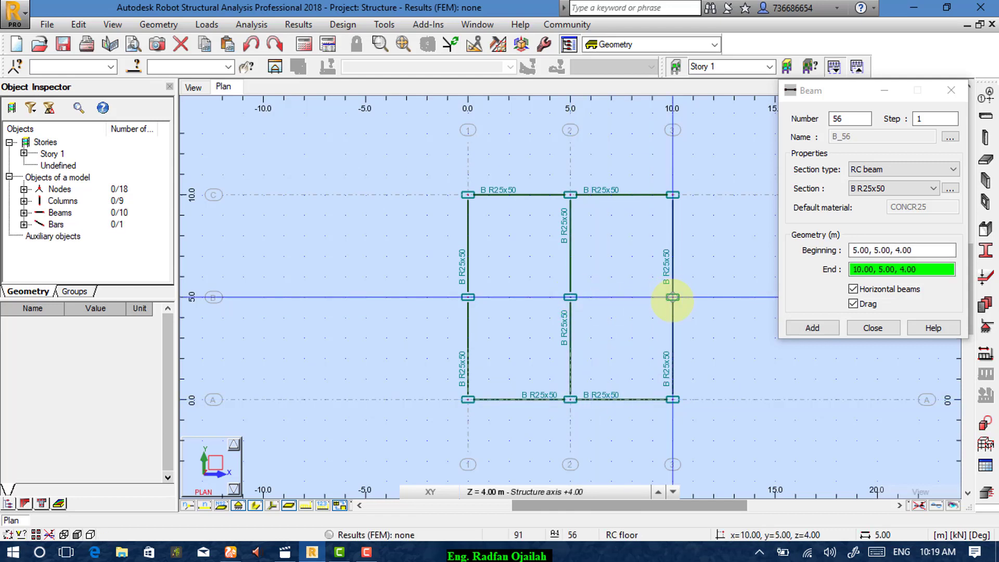
{"action": "left_click", "coordinate": [672, 297]}
{"action": "key", "text": "Escape"}
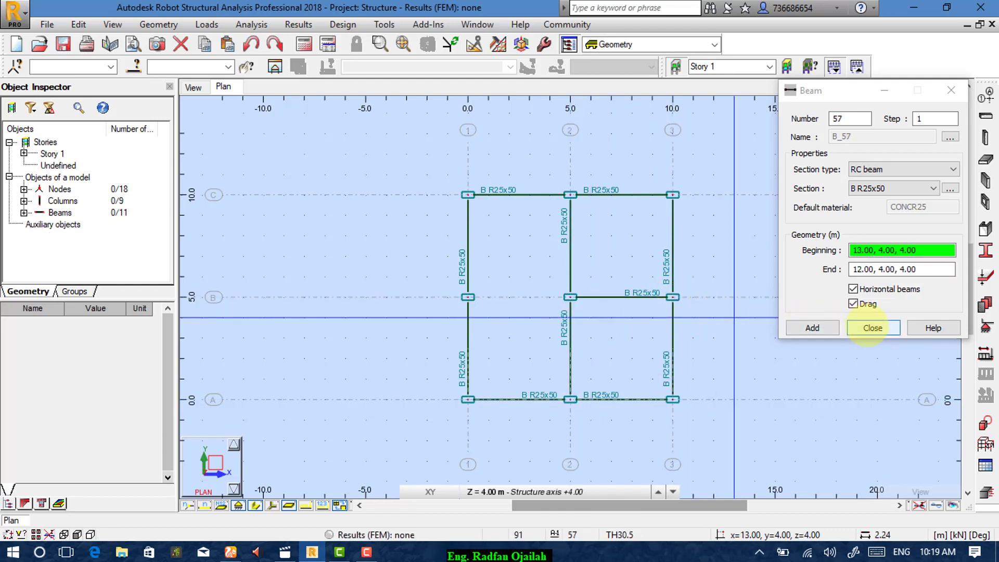
{"action": "left_click", "coordinate": [872, 328]}
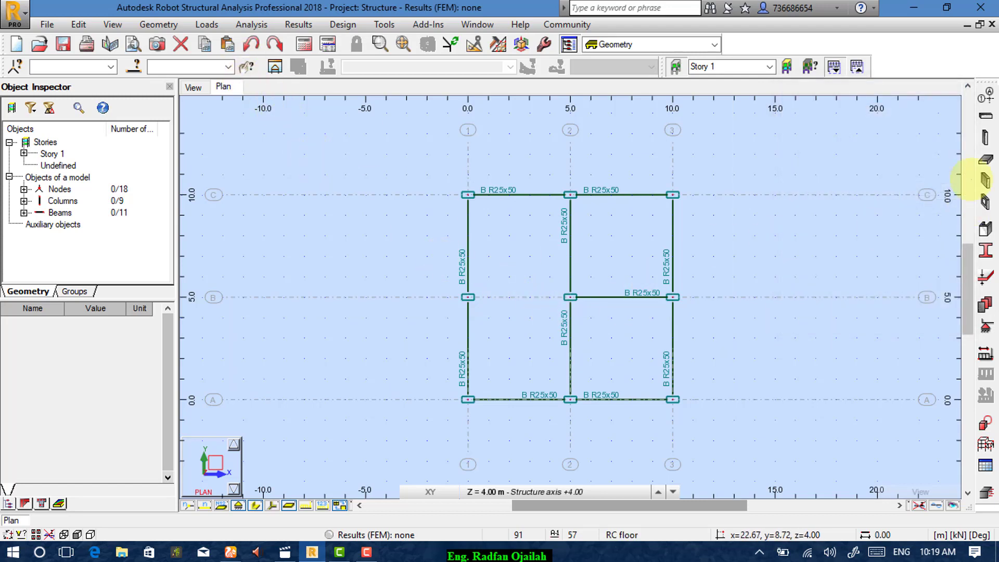
{"action": "left_click", "coordinate": [985, 115]}
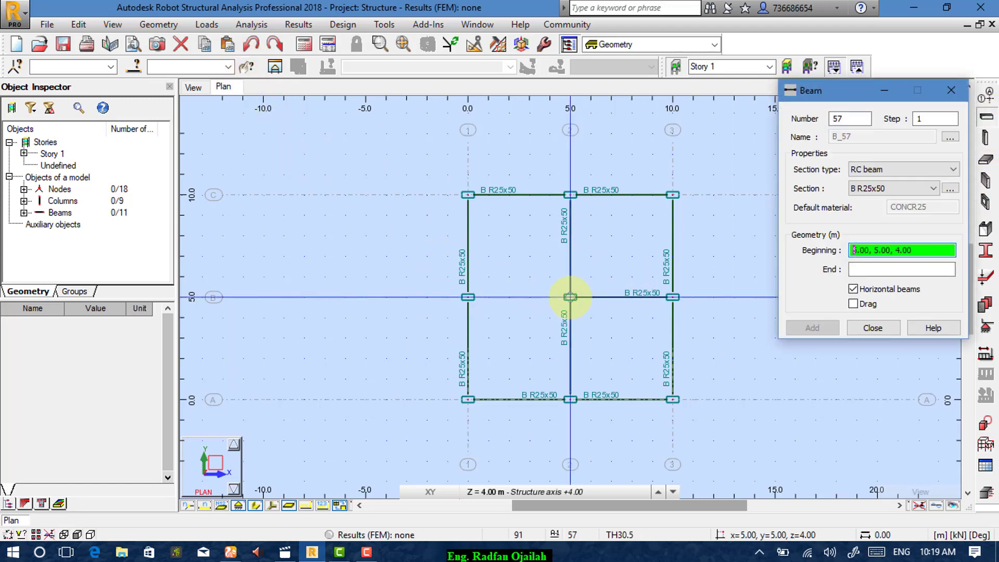
{"action": "left_click", "coordinate": [570, 297]}
{"action": "left_click", "coordinate": [468, 297]}
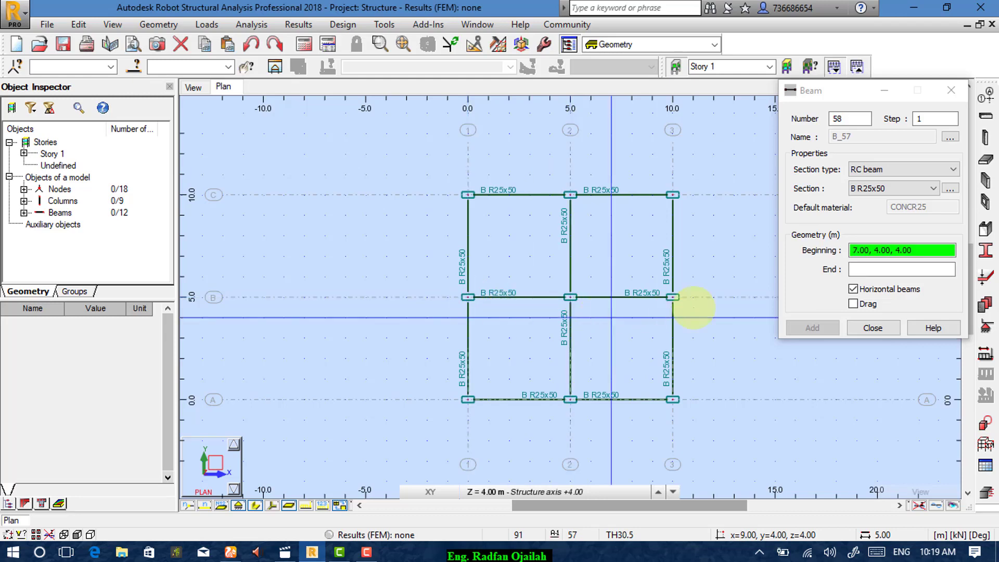
{"action": "left_click", "coordinate": [872, 328]}
- Inspect the beams and columns in the 3D view with section shapes displayed, and return to the plan
{"action": "left_click", "coordinate": [191, 90]}
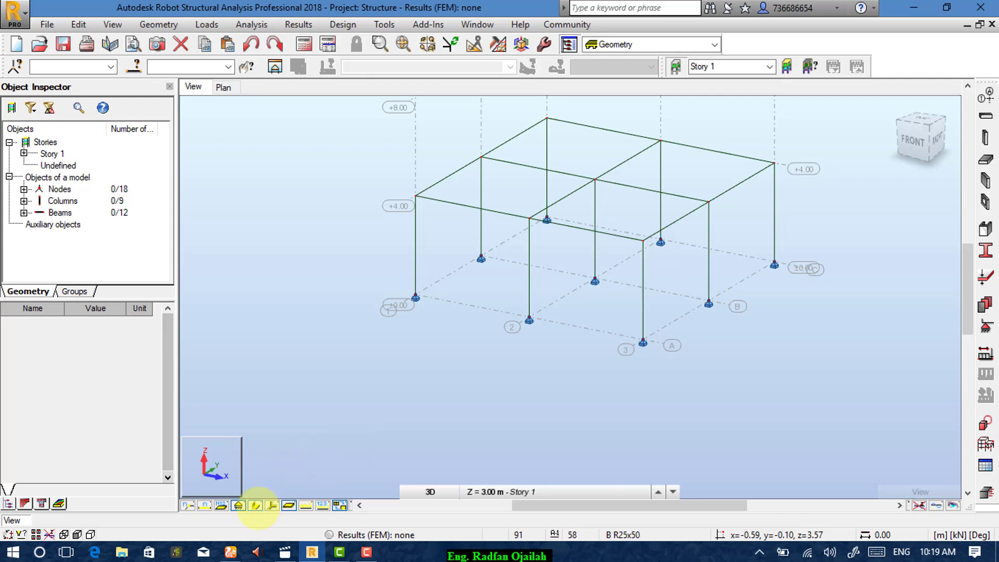
{"action": "left_click", "coordinate": [255, 505]}
{"action": "left_click", "coordinate": [254, 505]}
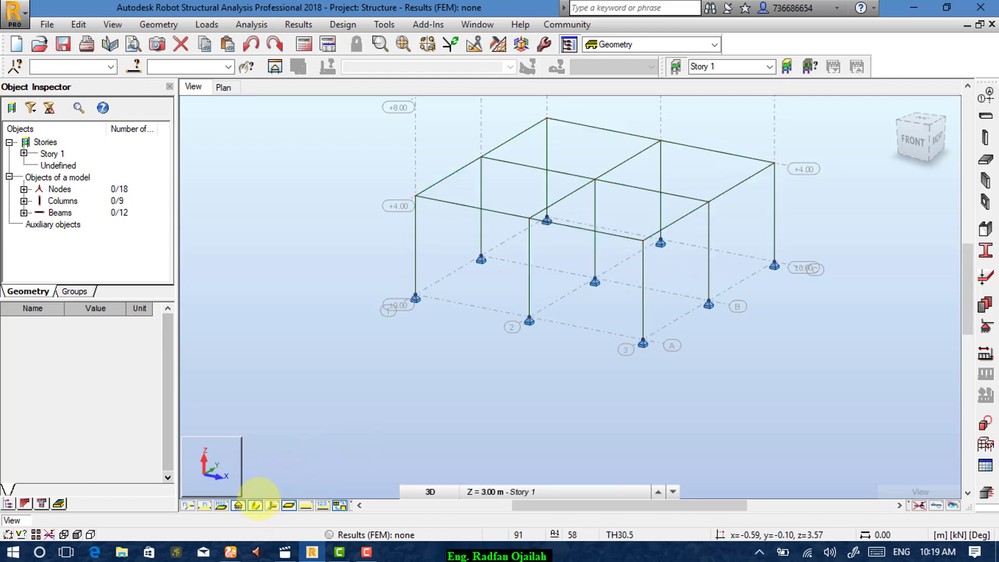
{"action": "left_click", "coordinate": [255, 505]}
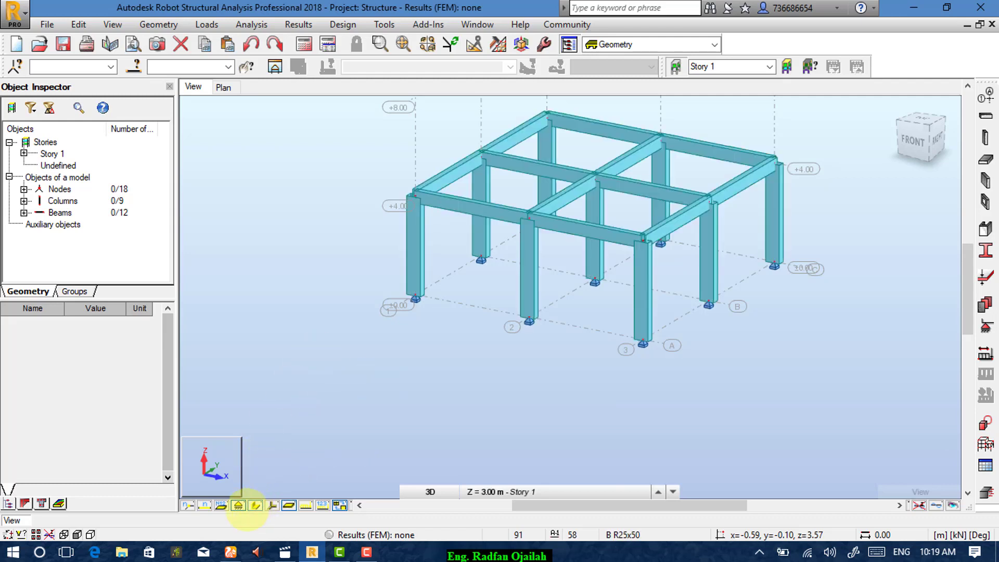
{"action": "left_click", "coordinate": [222, 87]}
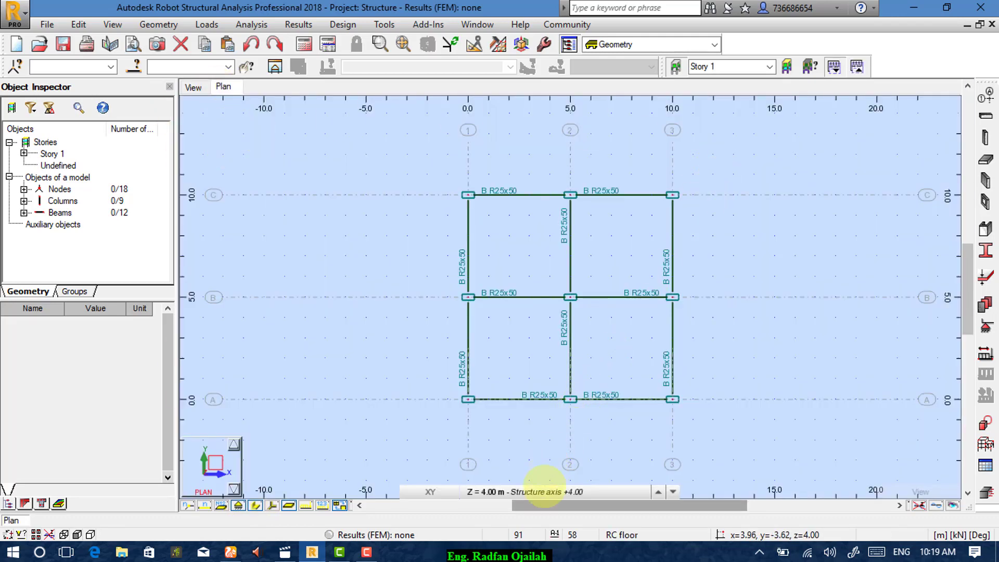
- Create a rectangular cladding with two-way load distribution on the Structure axis +4.00 plane, covering the grid from axes 1 to 3 and A to C
{"action": "left_click", "coordinate": [525, 491]}
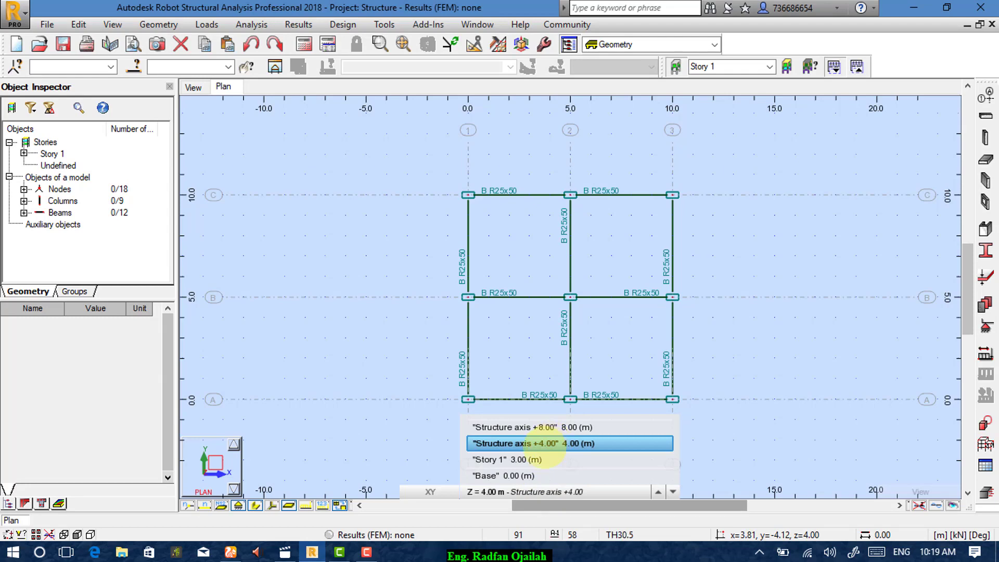
{"action": "left_click", "coordinate": [541, 443]}
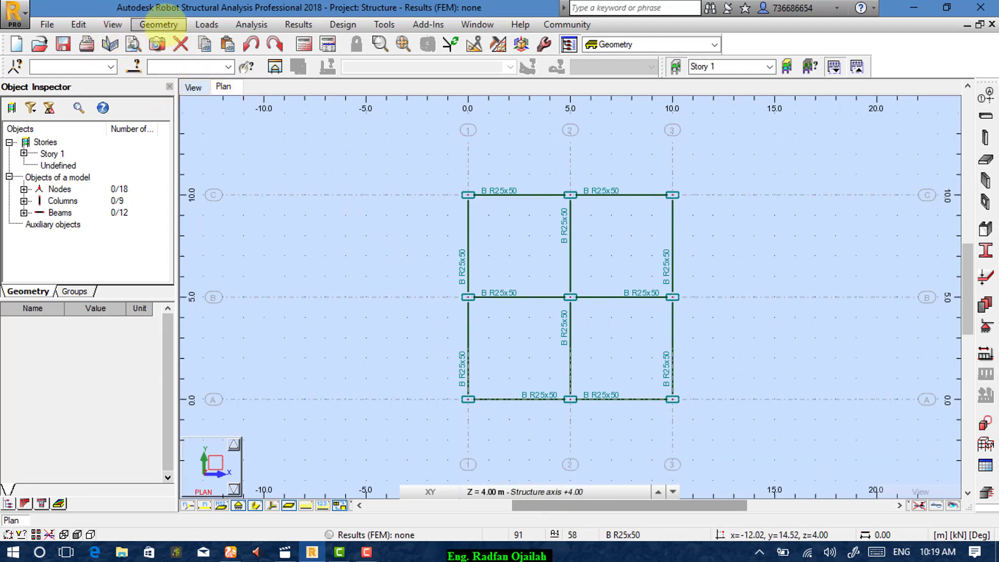
{"action": "left_click", "coordinate": [158, 24]}
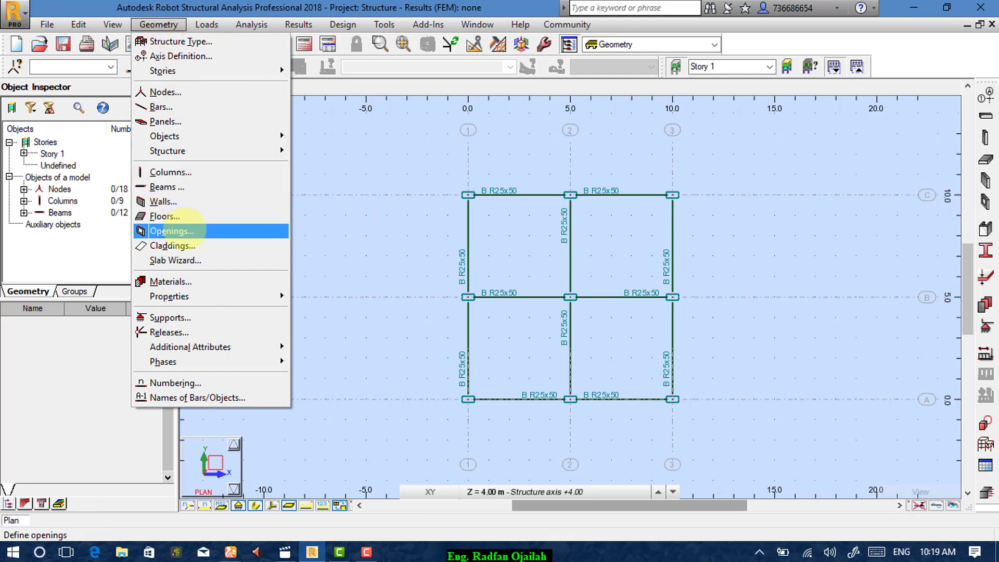
{"action": "left_click", "coordinate": [177, 246]}
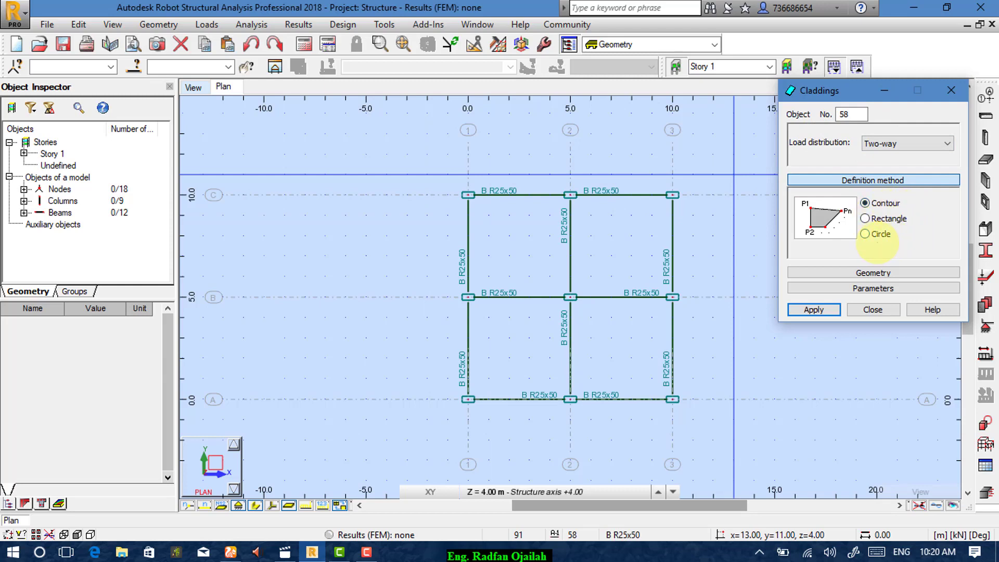
{"action": "left_click", "coordinate": [865, 218]}
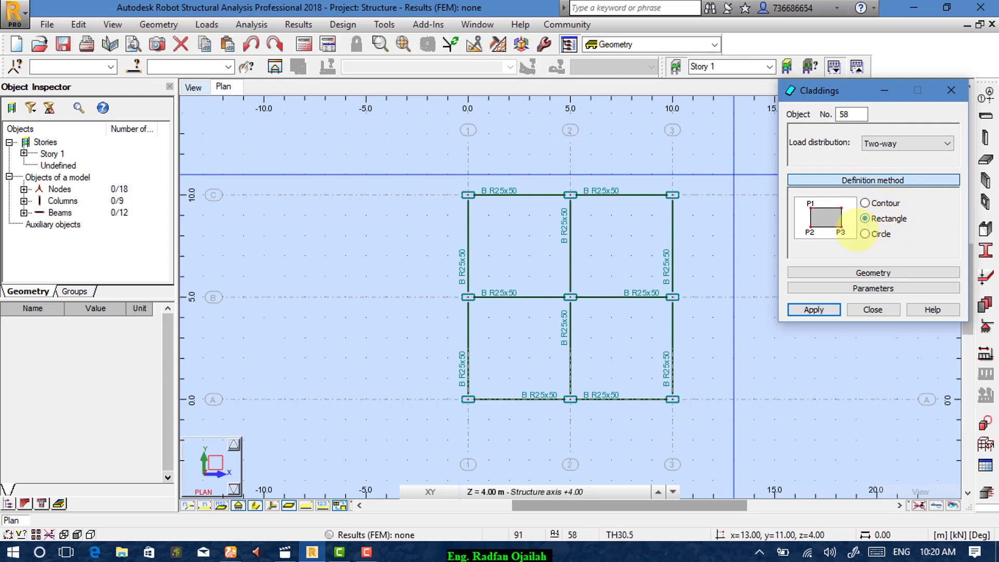
{"action": "left_click", "coordinate": [878, 144]}
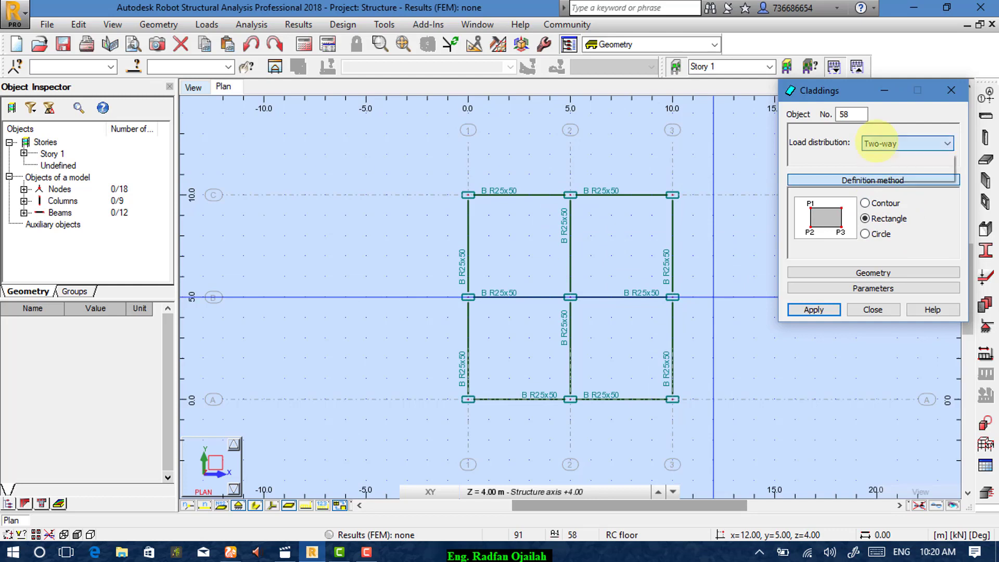
{"action": "left_click", "coordinate": [874, 143]}
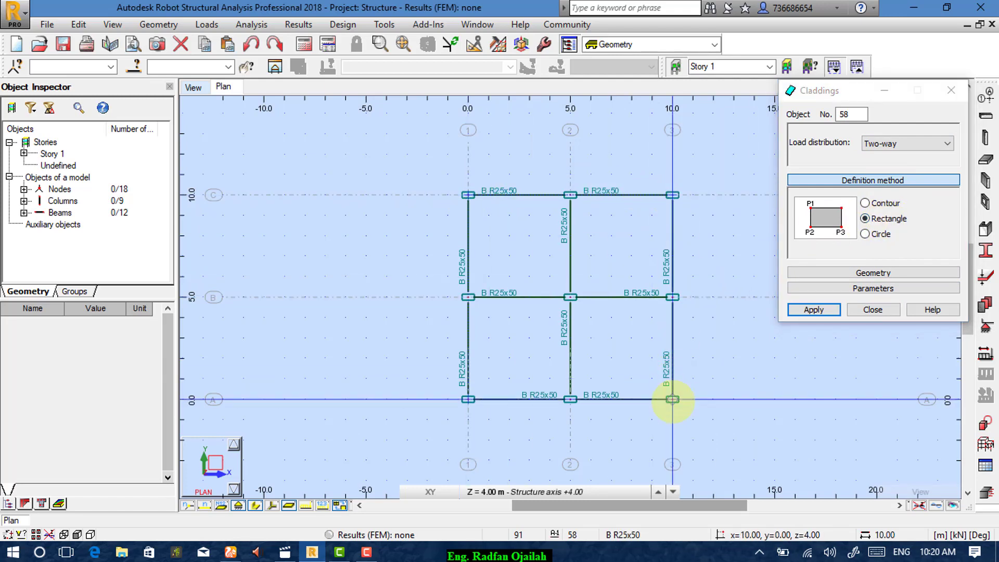
{"action": "left_click", "coordinate": [672, 399]}
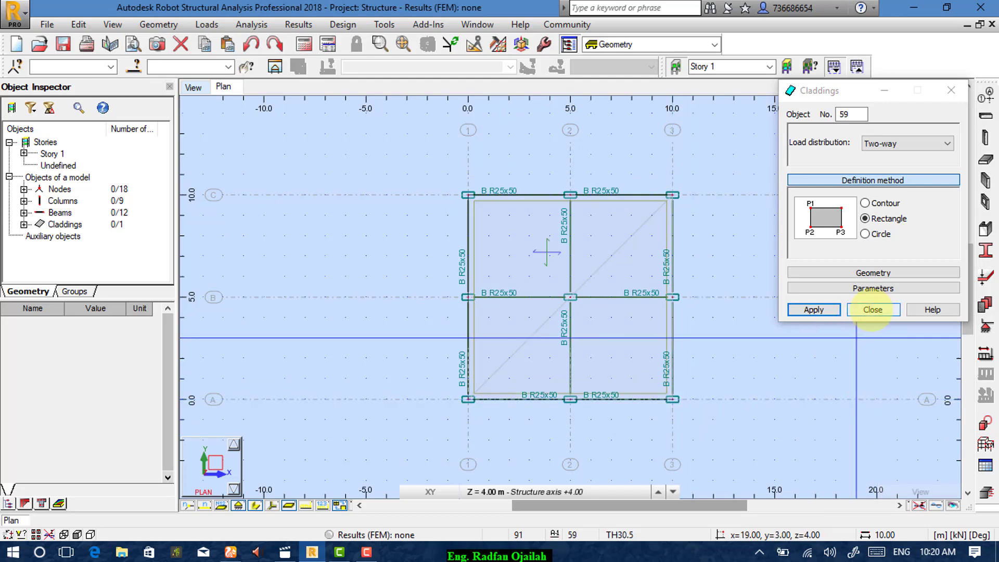
{"action": "left_click", "coordinate": [873, 309]}
- Examine the cladding in the 3D view with section shapes hidden, selecting it among the model objects to read its properties
{"action": "left_click", "coordinate": [193, 87]}
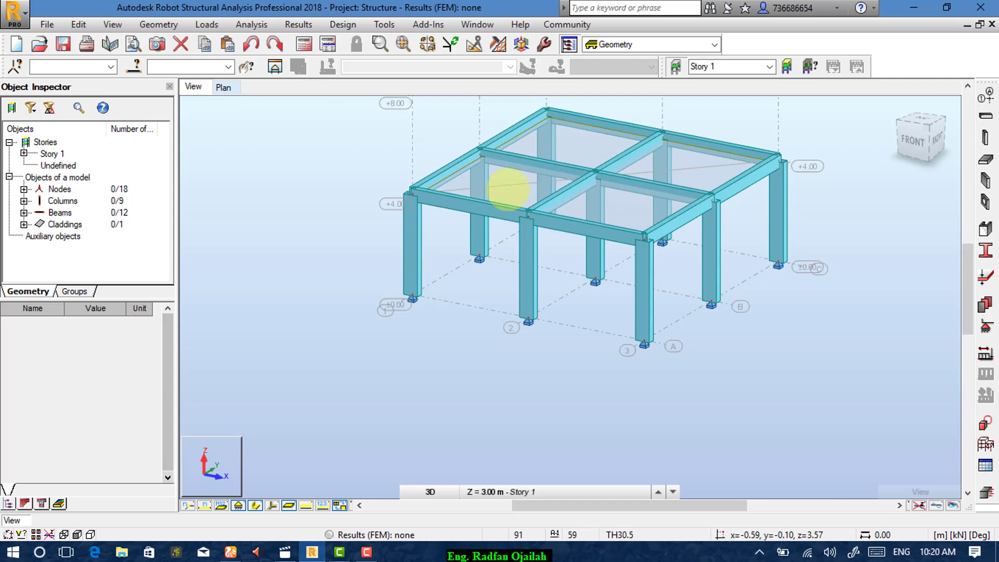
{"action": "scroll", "coordinate": [580, 110], "scroll_direction": "up", "scroll_amount": 3}
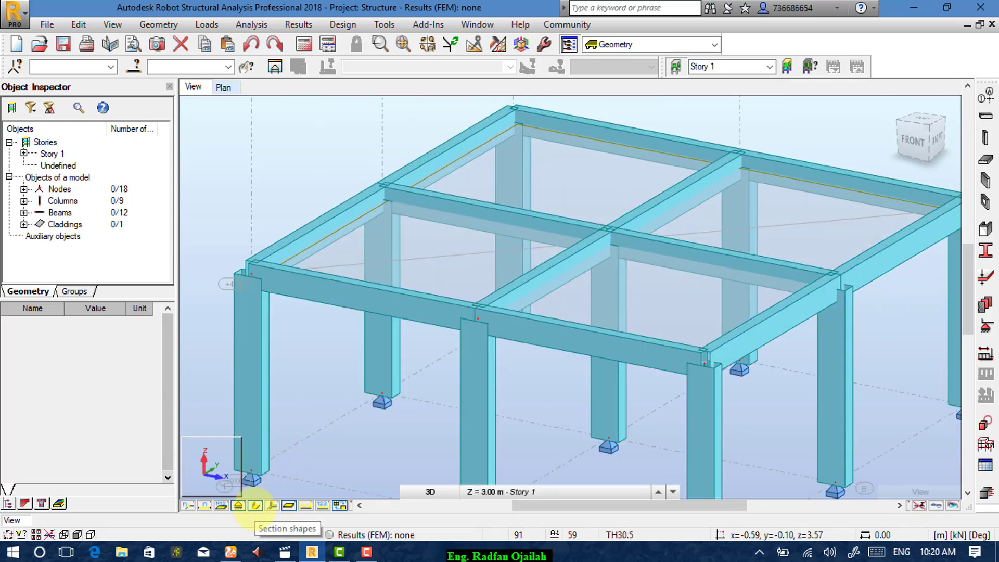
{"action": "left_click", "coordinate": [255, 505]}
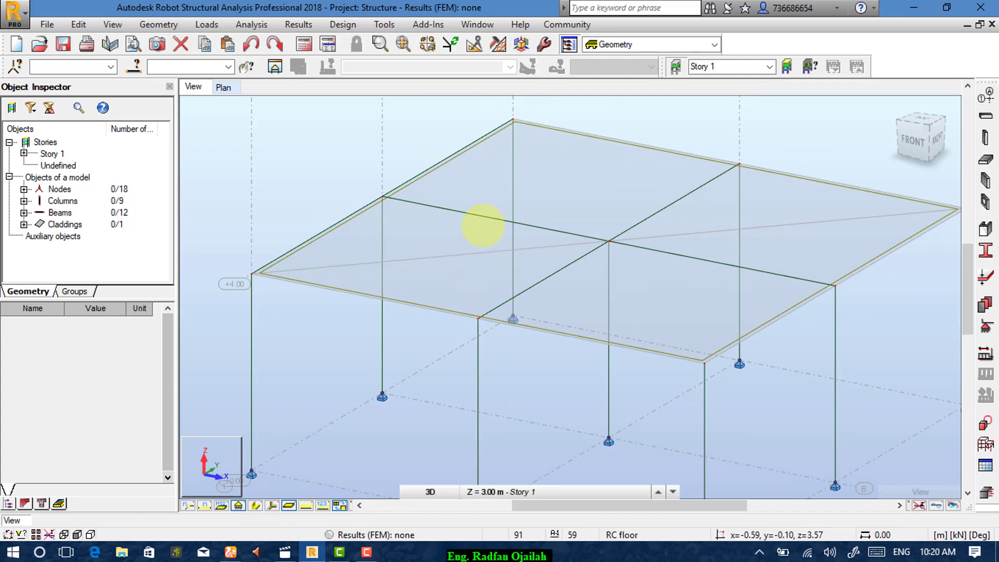
{"action": "left_click", "coordinate": [31, 228]}
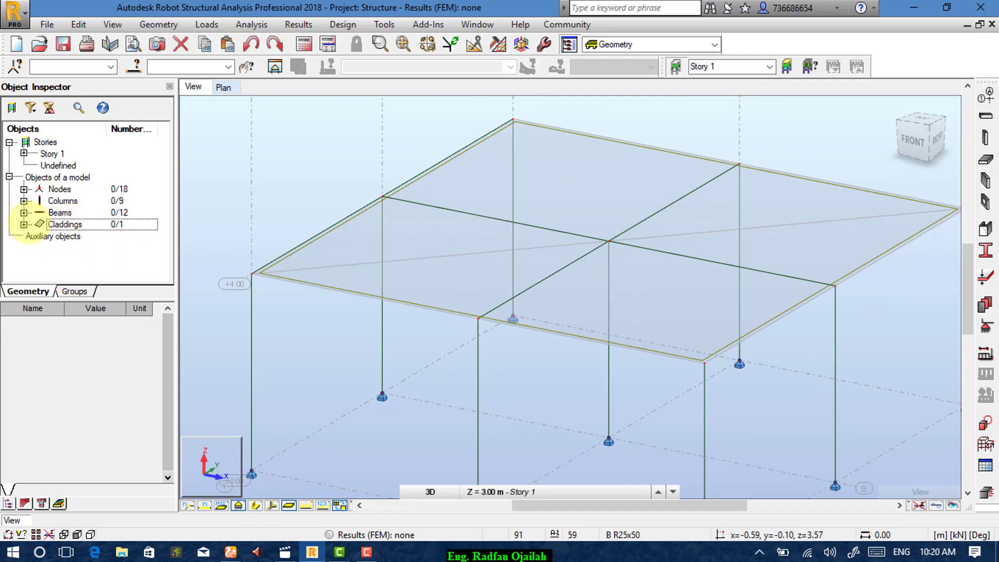
{"action": "left_click", "coordinate": [23, 224]}
{"action": "left_click", "coordinate": [73, 235]}
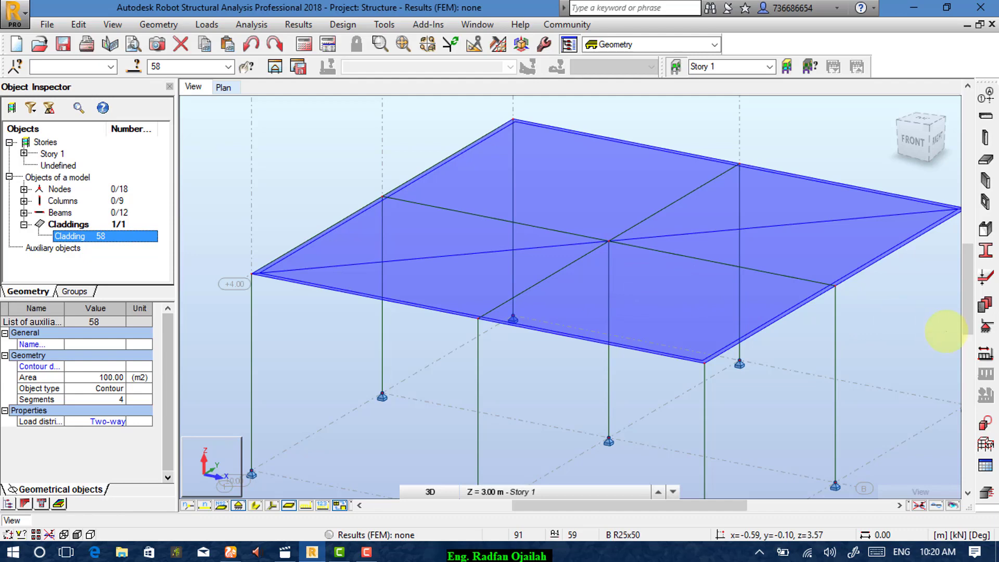
- Define a dead load case named DL1, select it as the current case and close the load types
{"action": "left_click", "coordinate": [985, 354]}
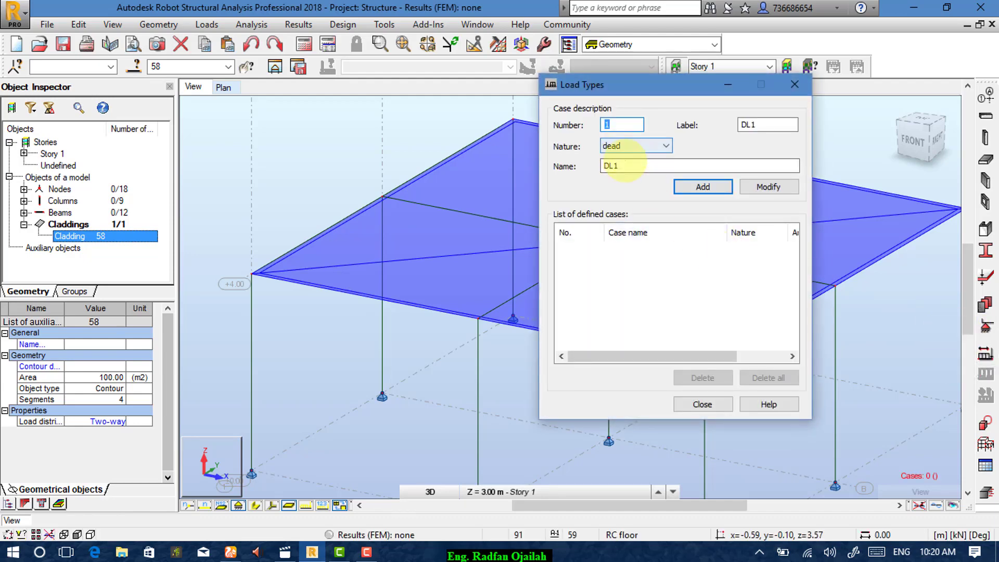
{"action": "left_click", "coordinate": [637, 165]}
{"action": "double_click", "coordinate": [606, 165]}
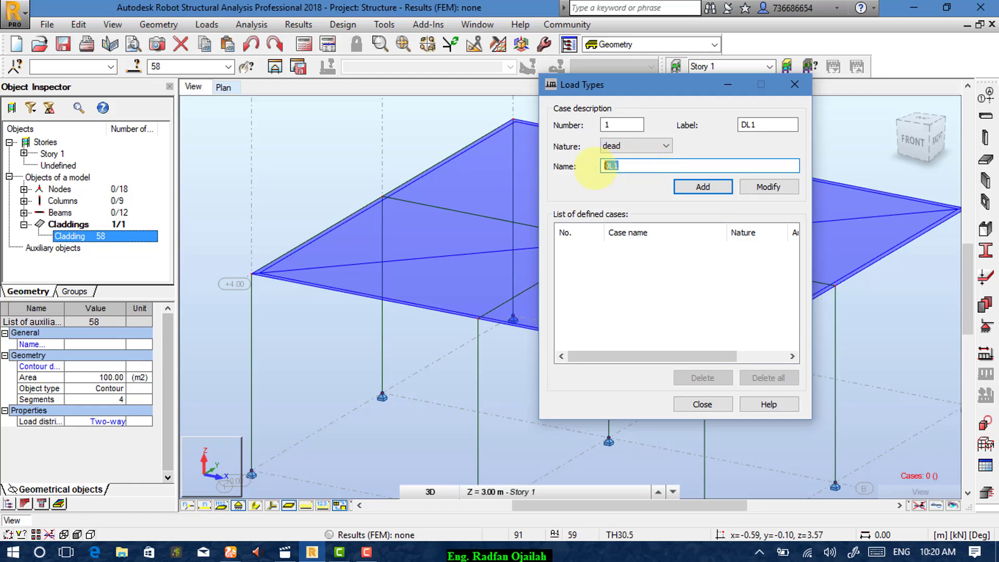
{"action": "left_click", "coordinate": [700, 187]}
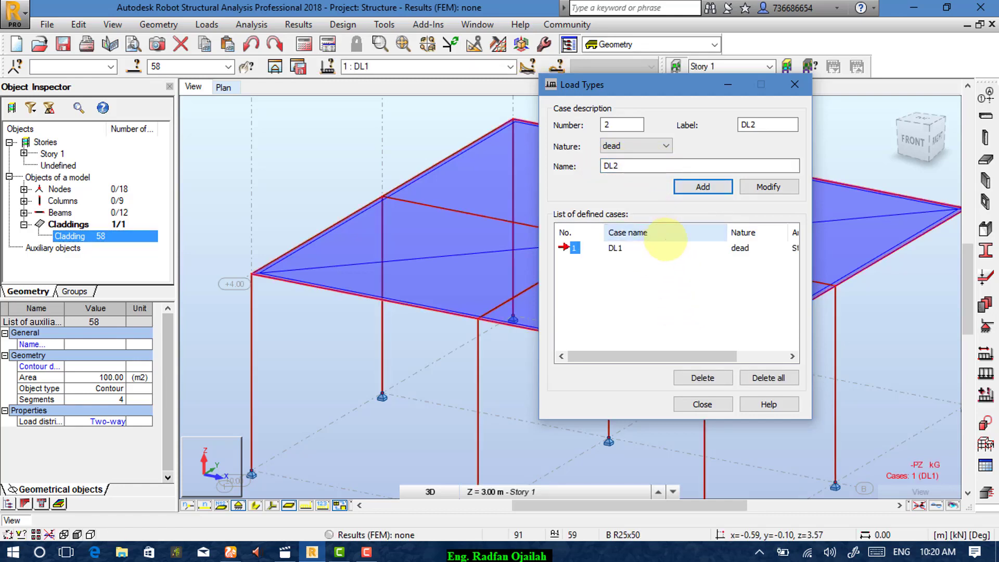
{"action": "left_click", "coordinate": [664, 246]}
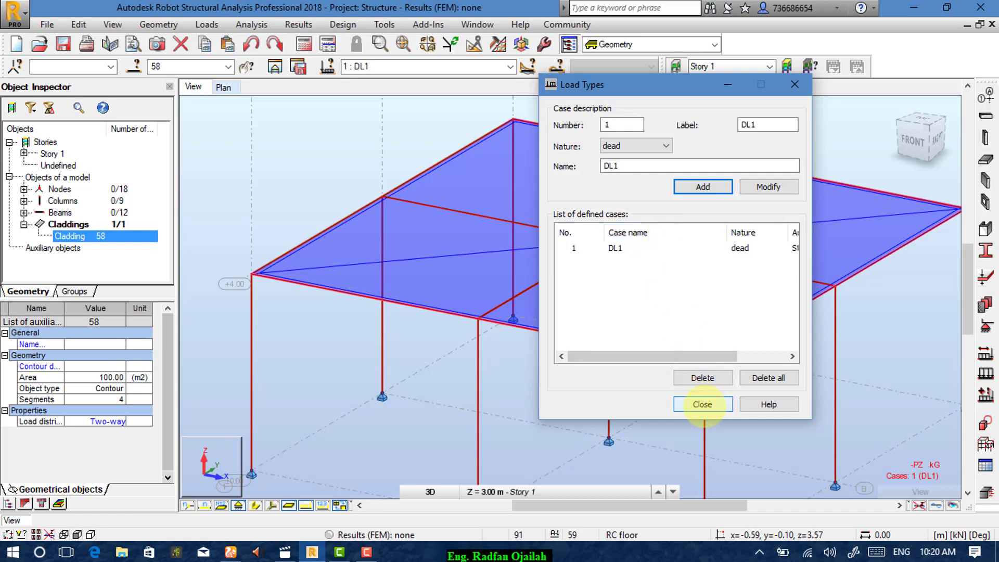
{"action": "left_click", "coordinate": [701, 404]}
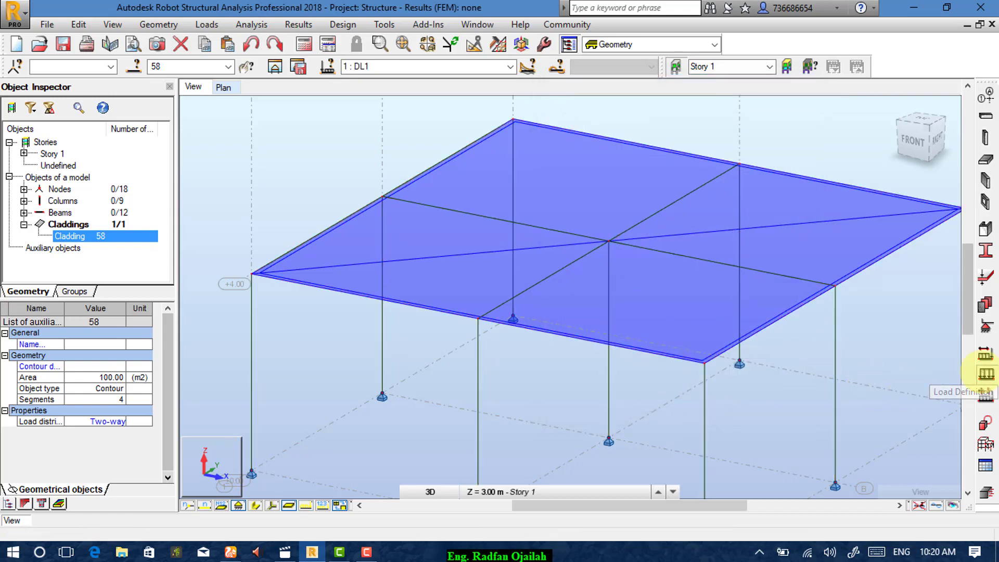
- Apply a uniform planar load of -5 kPa in the global Z direction to cladding 58 in case DL1
{"action": "left_click", "coordinate": [985, 373]}
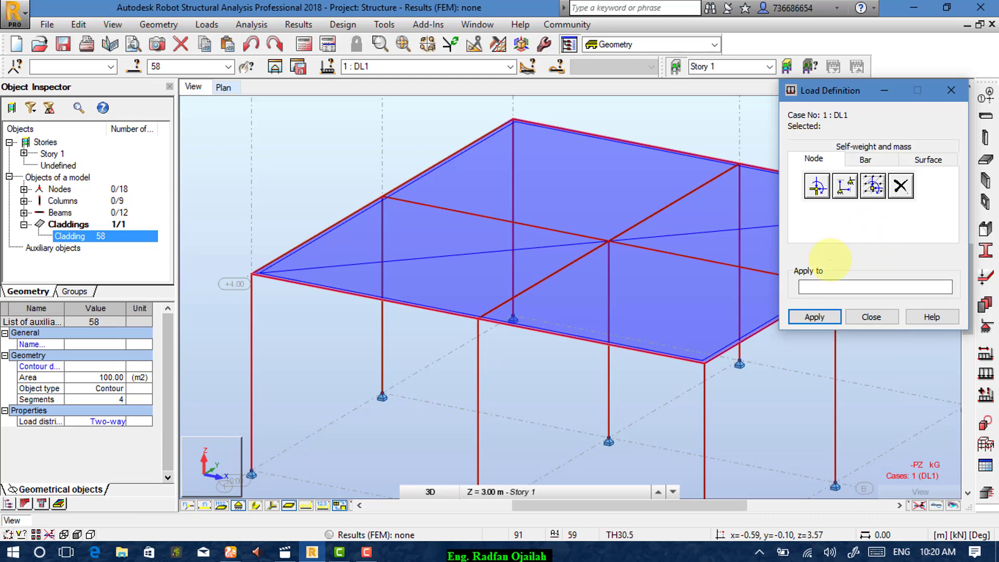
{"action": "left_click", "coordinate": [927, 160]}
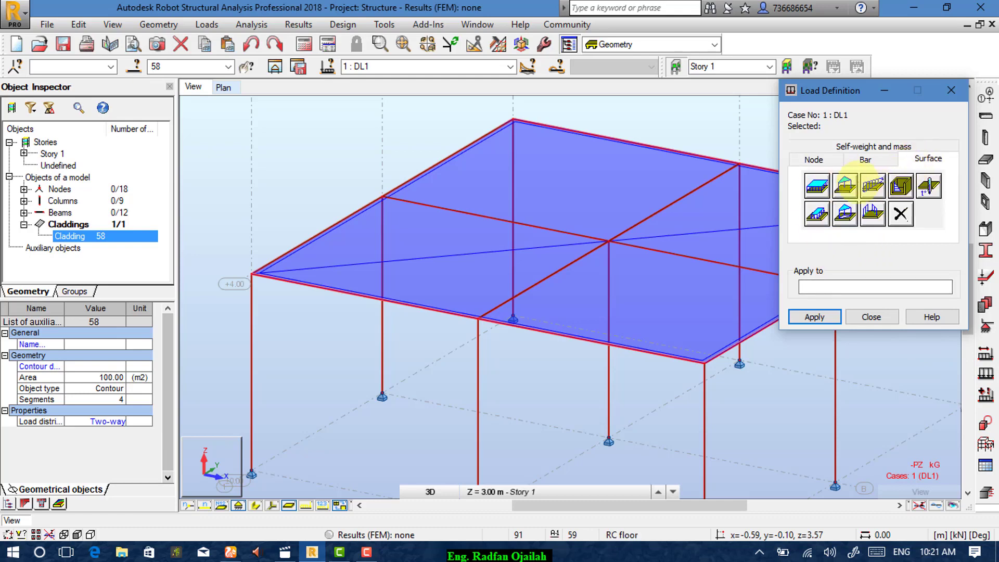
{"action": "left_click", "coordinate": [816, 186]}
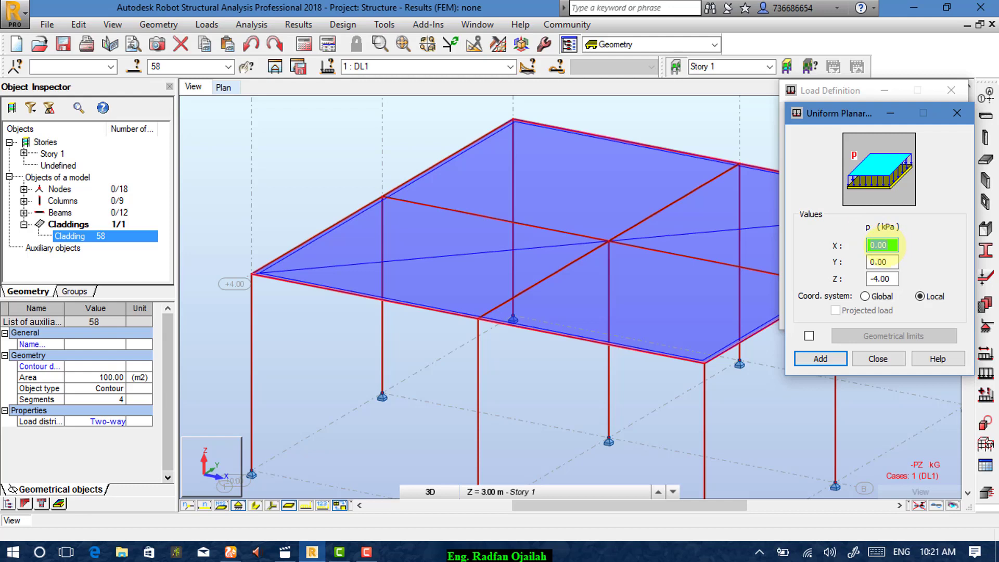
{"action": "key", "text": "Tab"}
{"action": "key", "text": "Tab"}
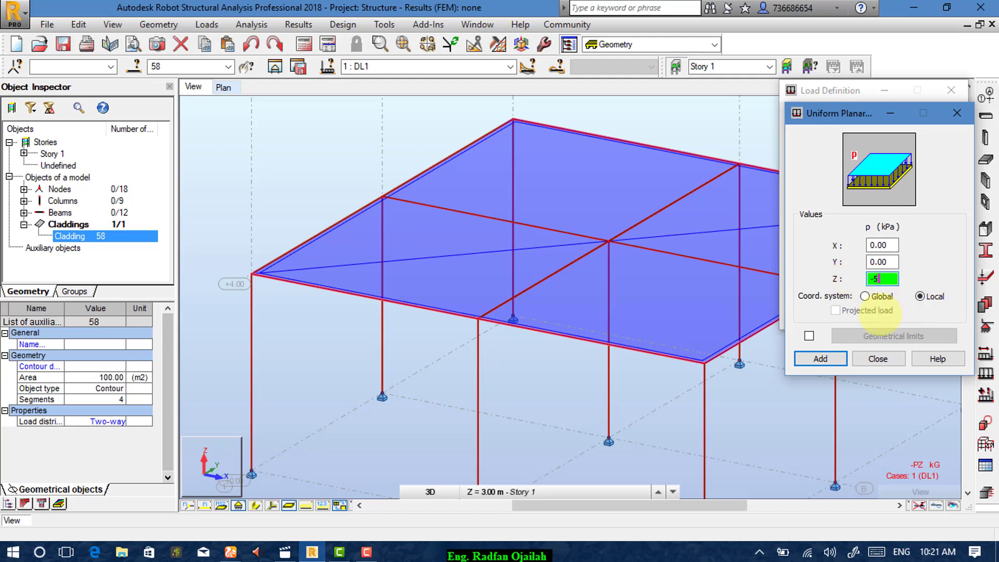
{"action": "left_click", "coordinate": [865, 296]}
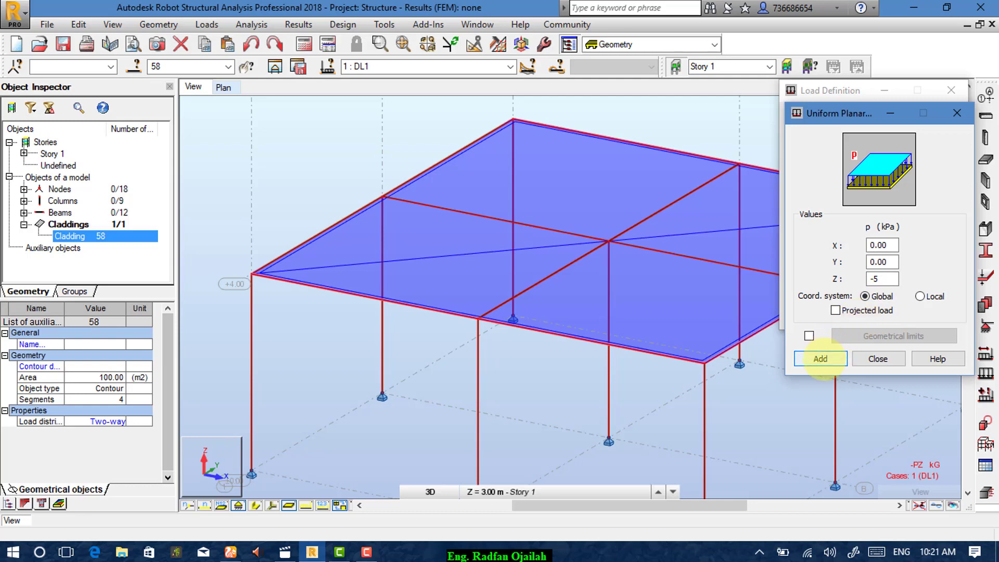
{"action": "left_click", "coordinate": [820, 359]}
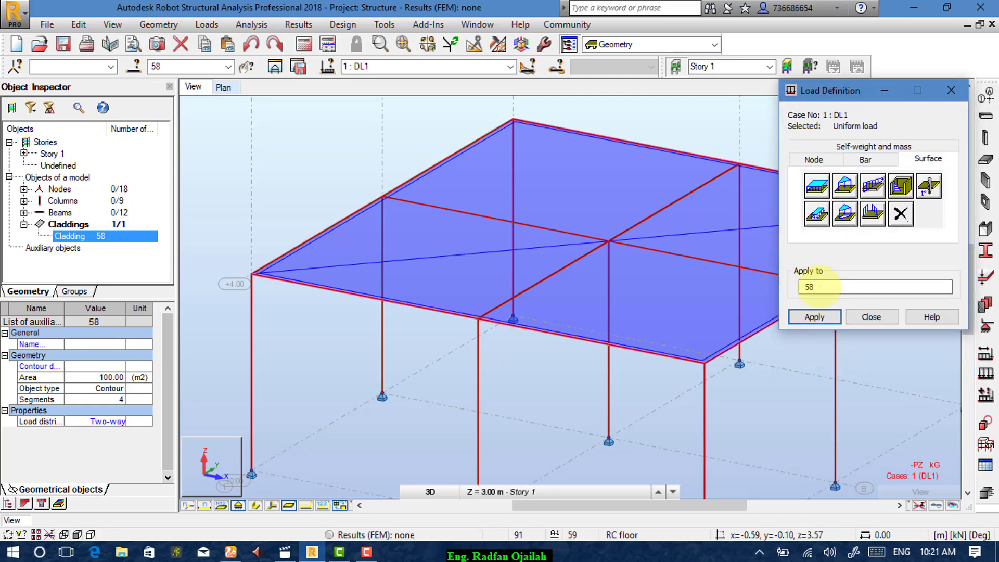
{"action": "double_click", "coordinate": [819, 286]}
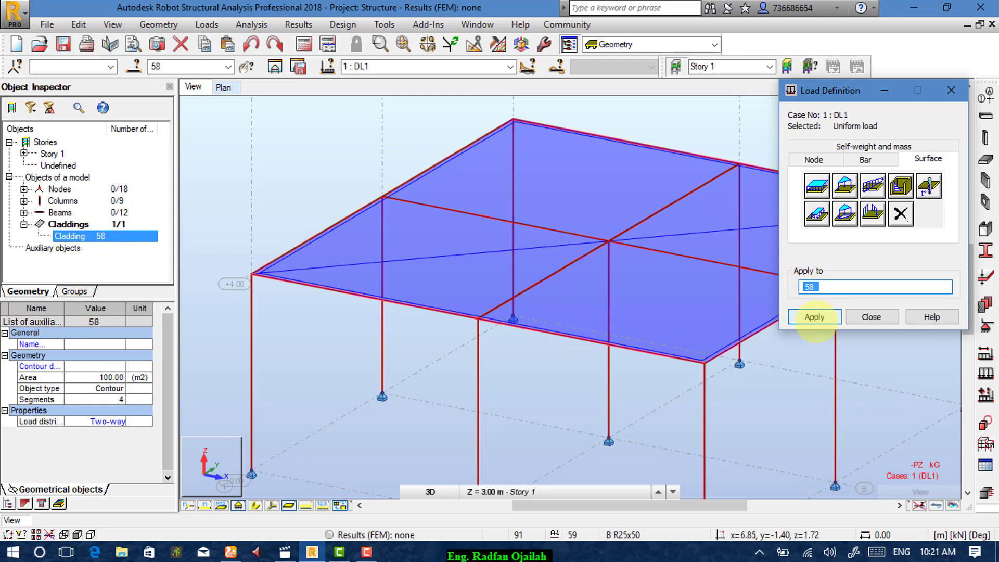
{"action": "left_click", "coordinate": [814, 317]}
{"action": "left_click", "coordinate": [871, 317]}
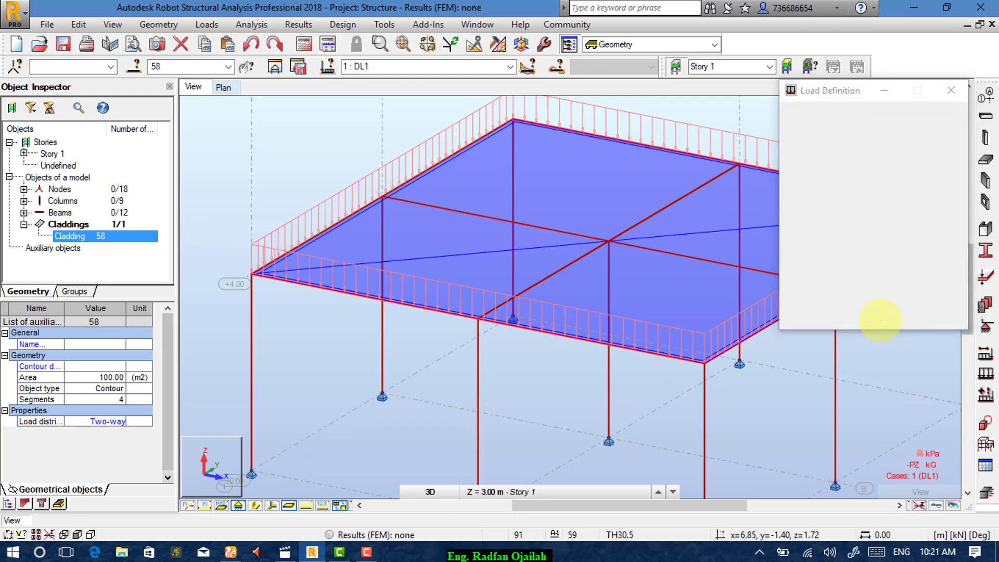
- Run the calculations for the whole structure
{"action": "scroll", "coordinate": [420, 211], "scroll_direction": "down", "scroll_amount": 1}
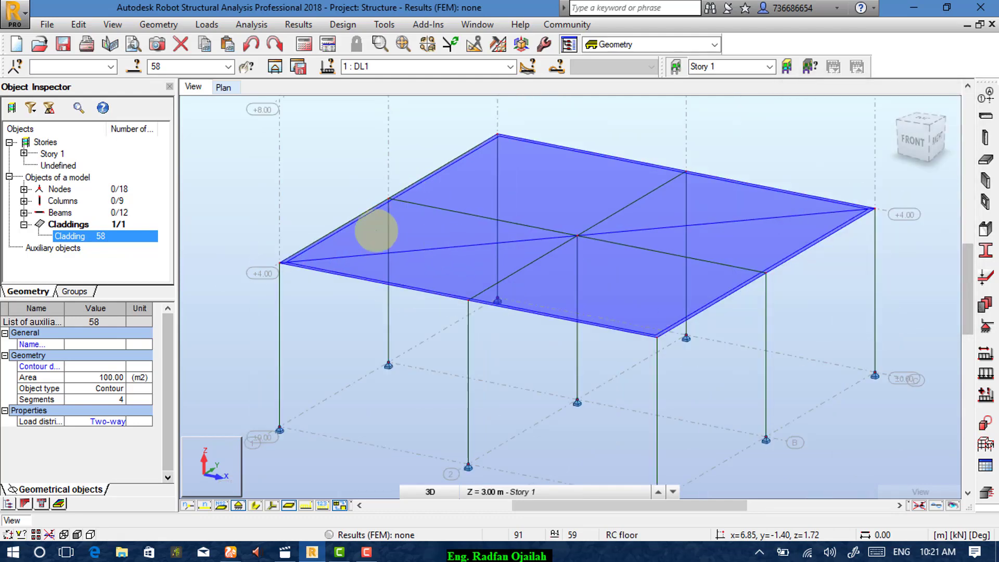
{"action": "left_click", "coordinate": [304, 44]}
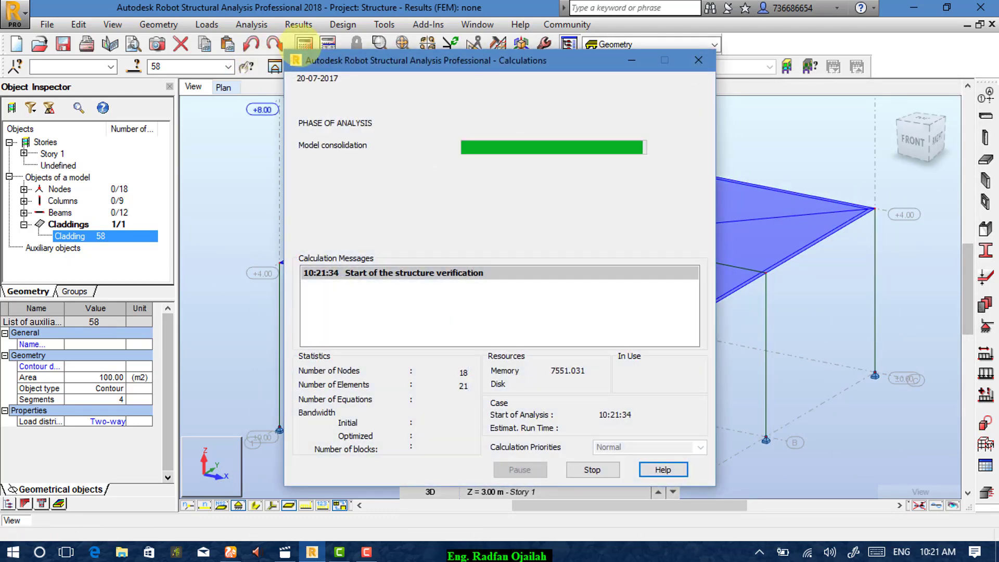
{"action": "scroll", "coordinate": [604, 266], "scroll_direction": "up", "scroll_amount": 1}
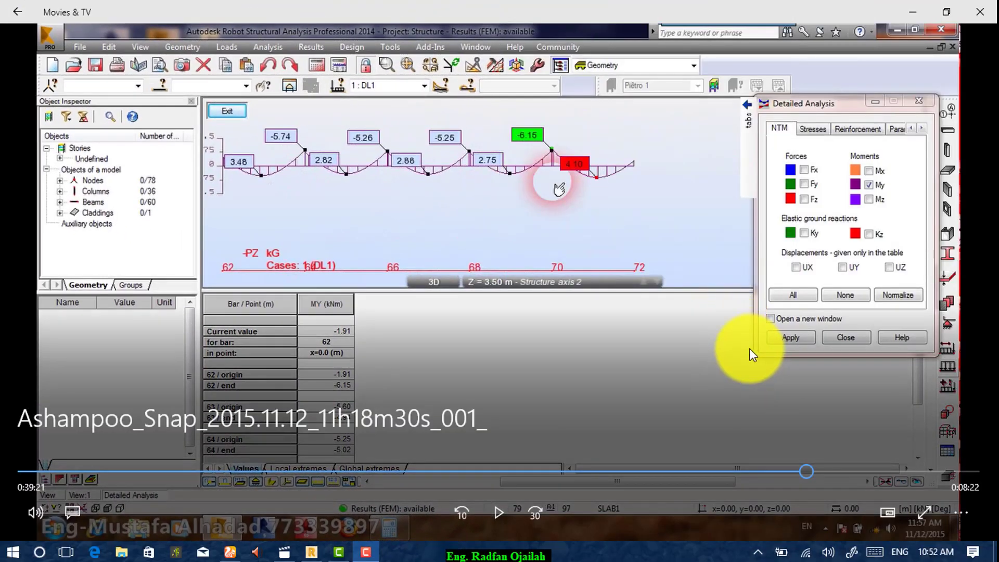
- Return to Robot Structural Analysis and display the My moment diagram of beams 50 and 55 in a detailed analysis
{"action": "left_click", "coordinate": [907, 16]}
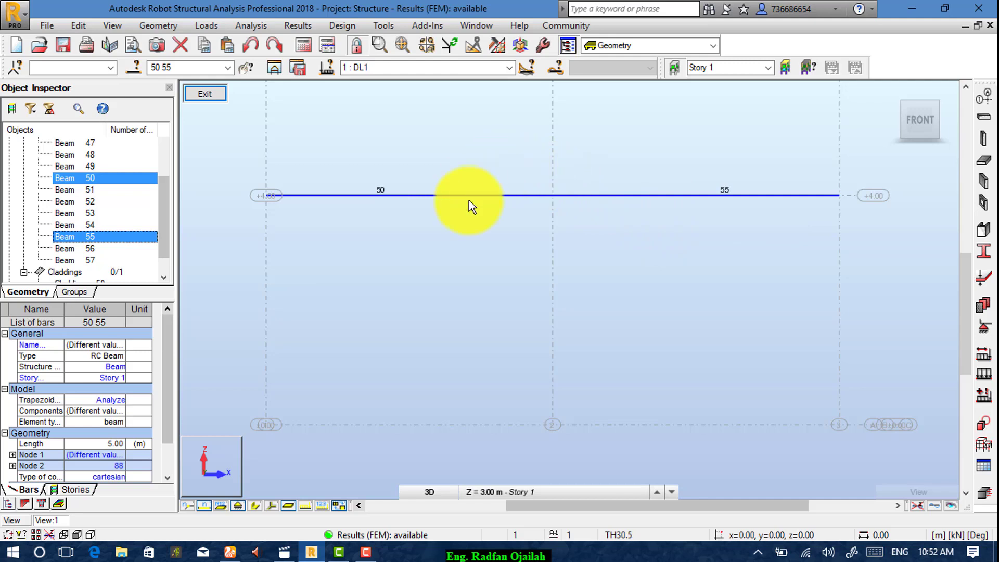
{"action": "left_click", "coordinate": [296, 26]}
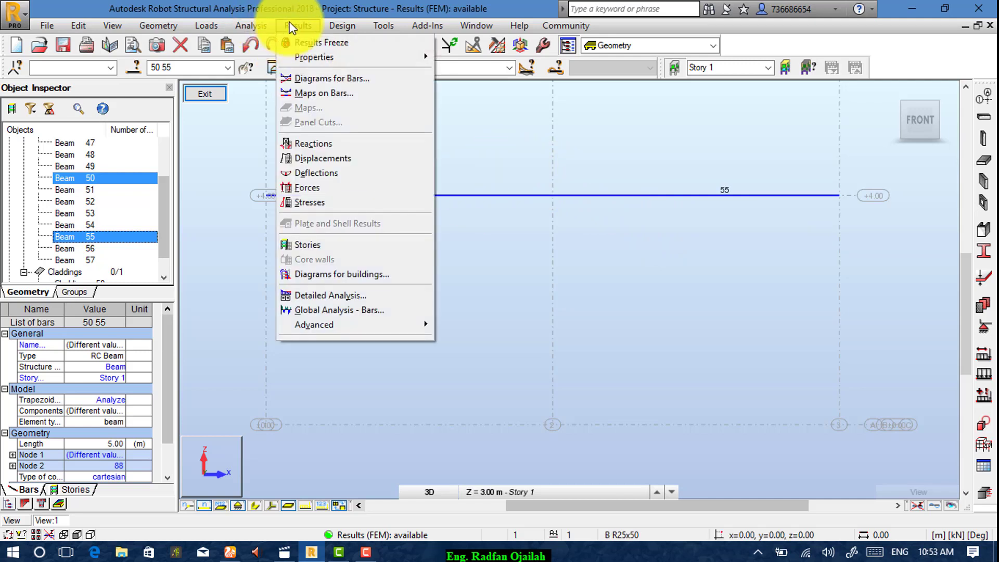
{"action": "left_click", "coordinate": [344, 295]}
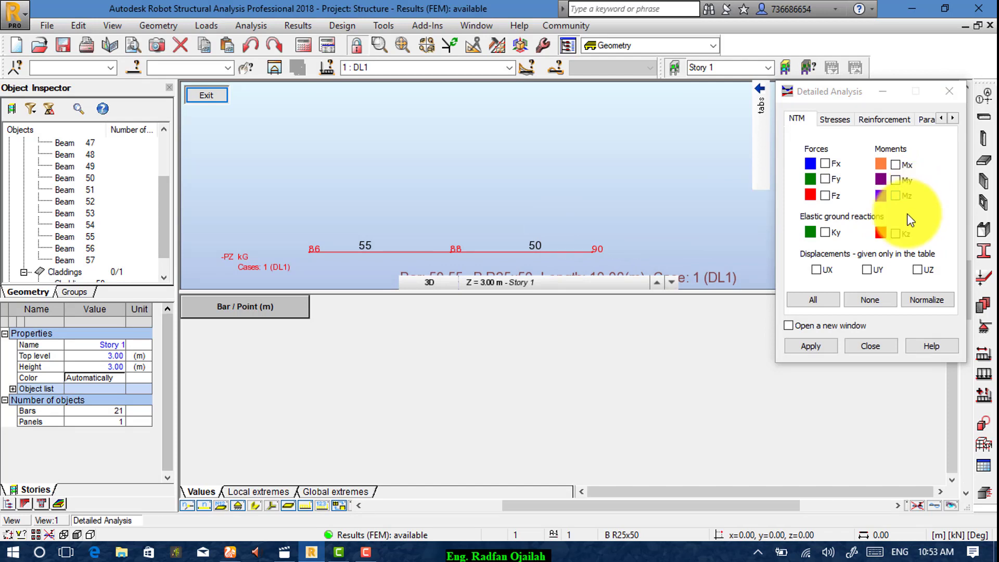
{"action": "left_click_drag", "start_coordinate": [857, 99], "coordinate": [835, 83]}
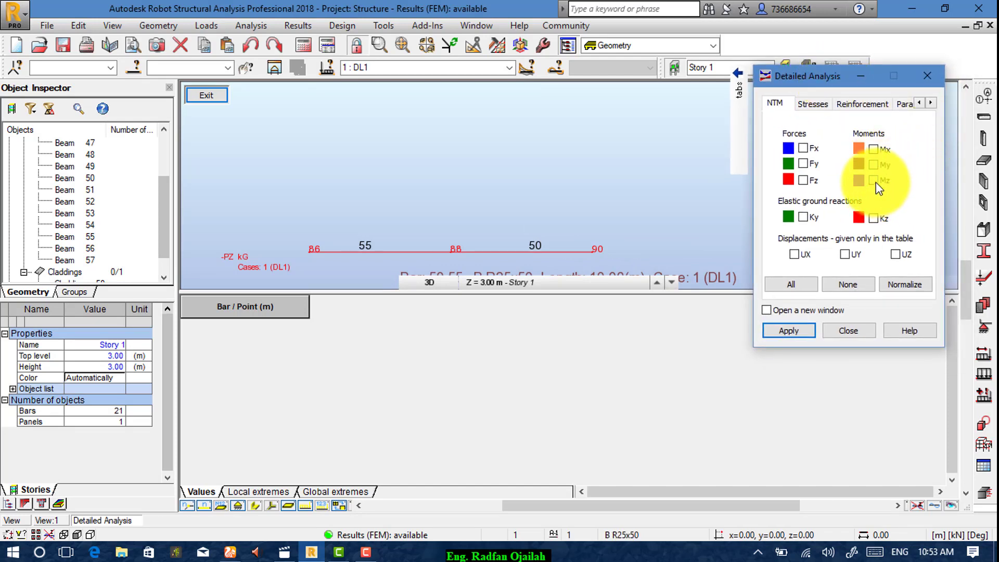
{"action": "left_click", "coordinate": [873, 164]}
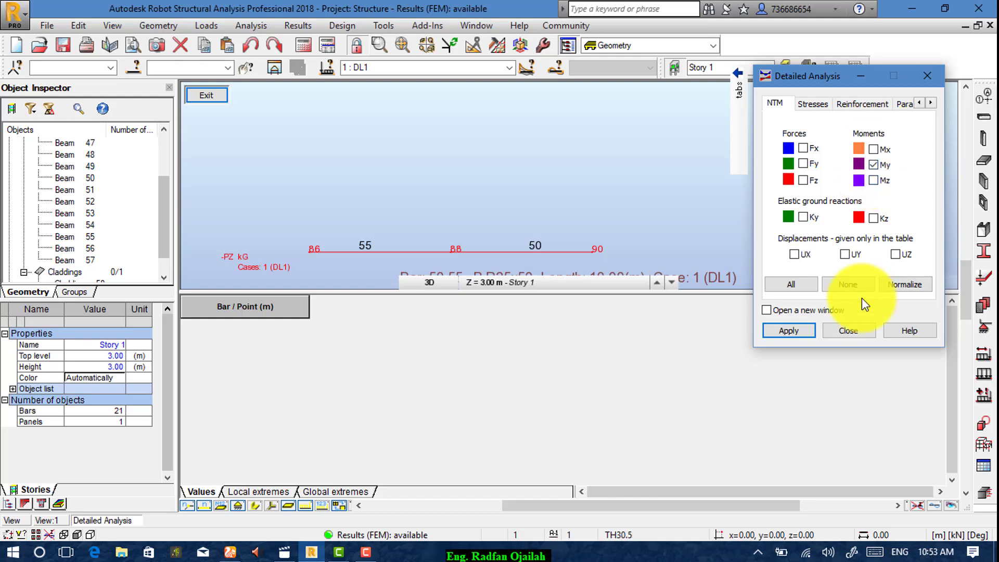
{"action": "left_click", "coordinate": [796, 331]}
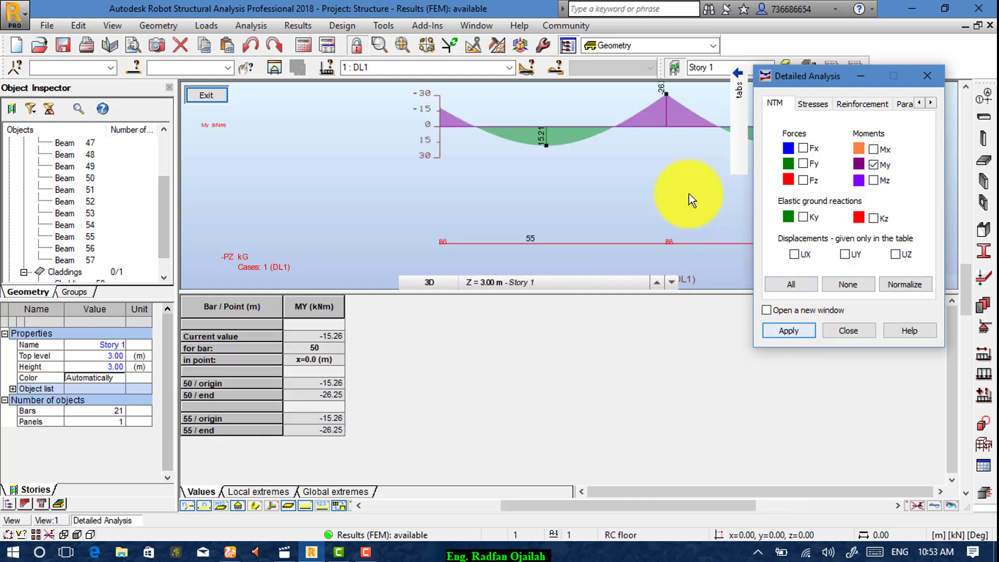
- Add the Fz and Fx force diagrams to the detailed analysis of beams 50 and 55, and exit the analysis after reading them
{"action": "left_click", "coordinate": [804, 181]}
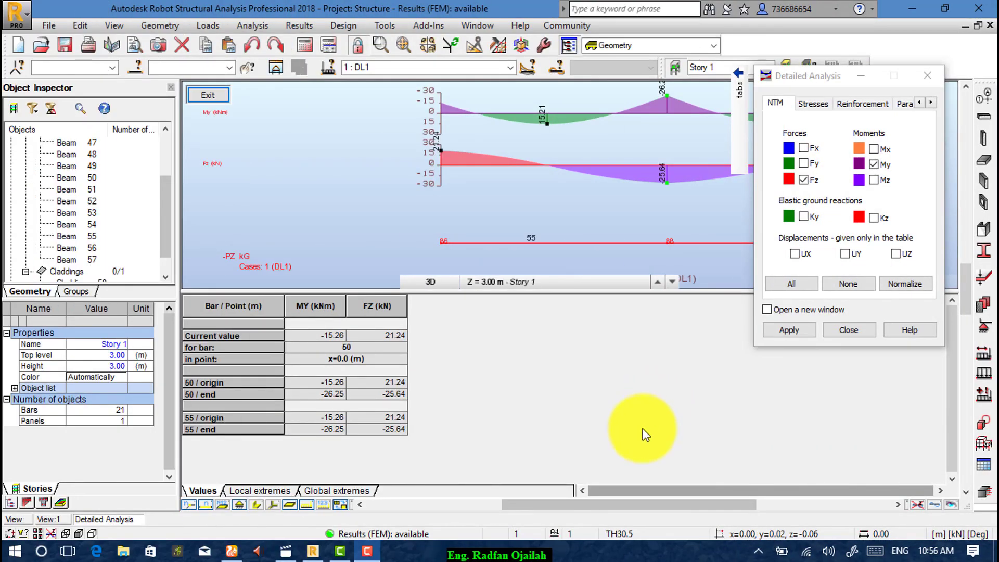
{"action": "left_click", "coordinate": [803, 148]}
{"action": "left_click", "coordinate": [788, 328]}
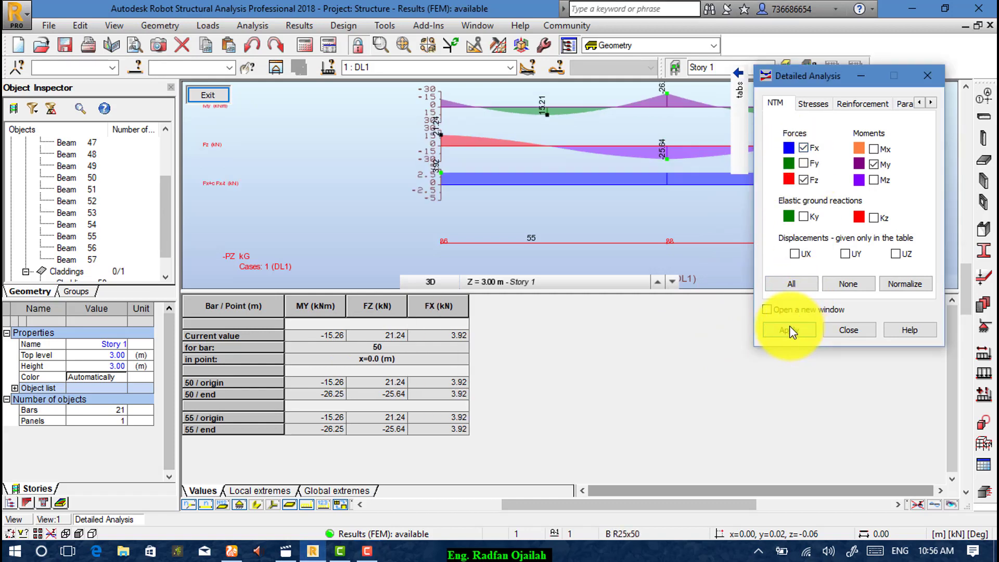
{"action": "left_click_drag", "start_coordinate": [790, 77], "coordinate": [732, 170]}
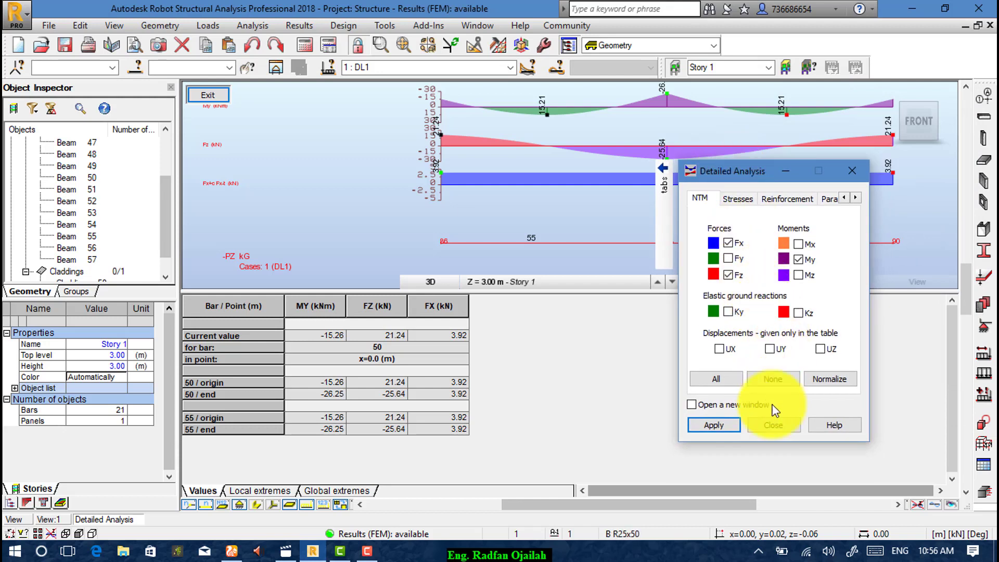
{"action": "left_click", "coordinate": [775, 425]}
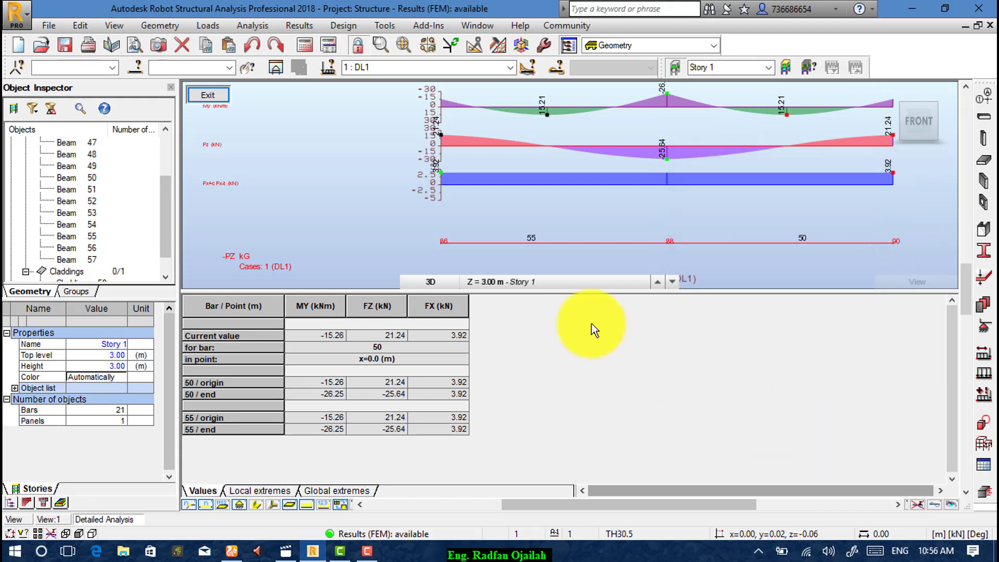
{"action": "left_click", "coordinate": [224, 98]}
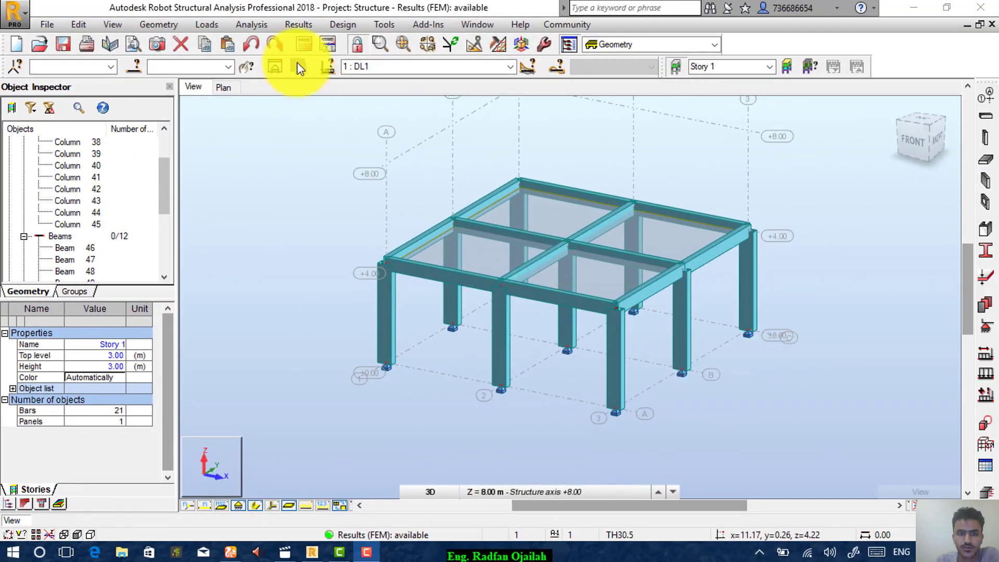
- Display the FZ support reactions with descriptions in the front view of the frame, with section shapes hidden
{"action": "left_click", "coordinate": [308, 24]}
{"action": "left_click", "coordinate": [332, 74]}
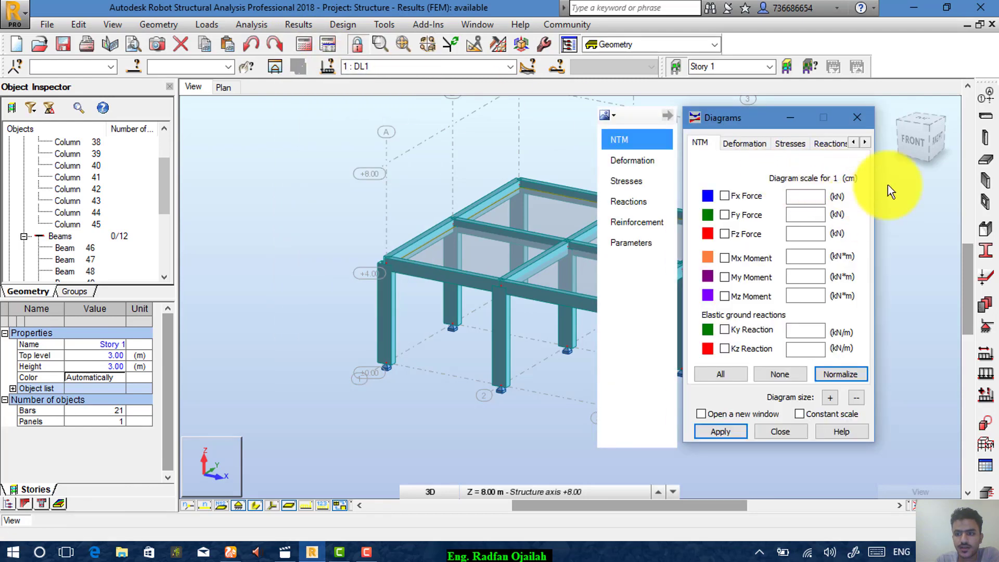
{"action": "left_click", "coordinate": [914, 143]}
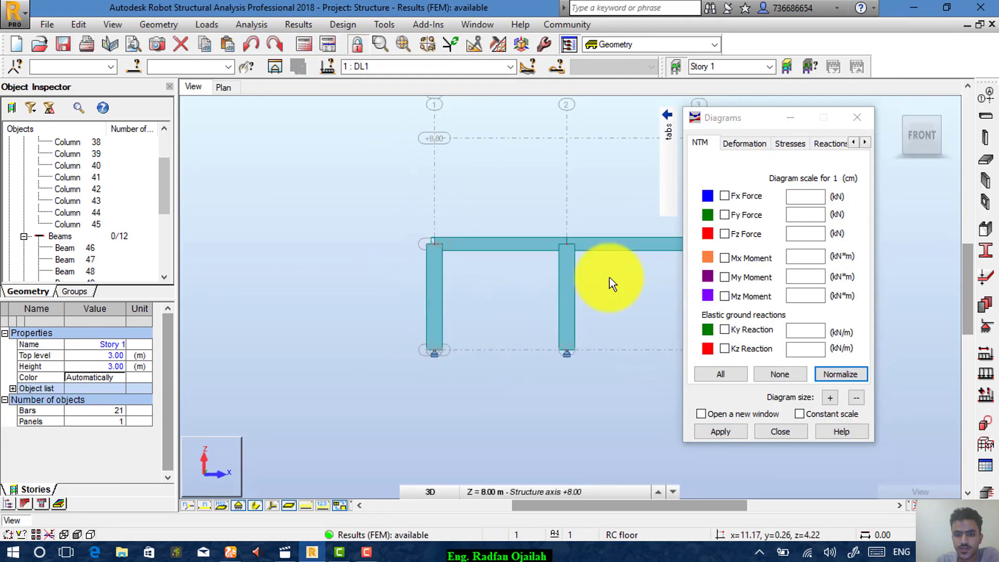
{"action": "left_click", "coordinate": [255, 506]}
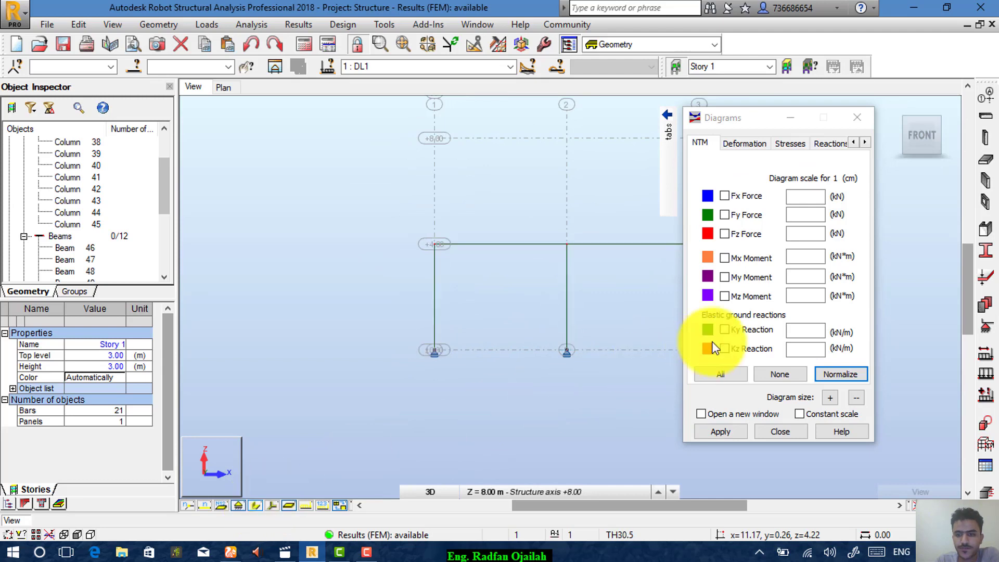
{"action": "left_click", "coordinate": [826, 141]}
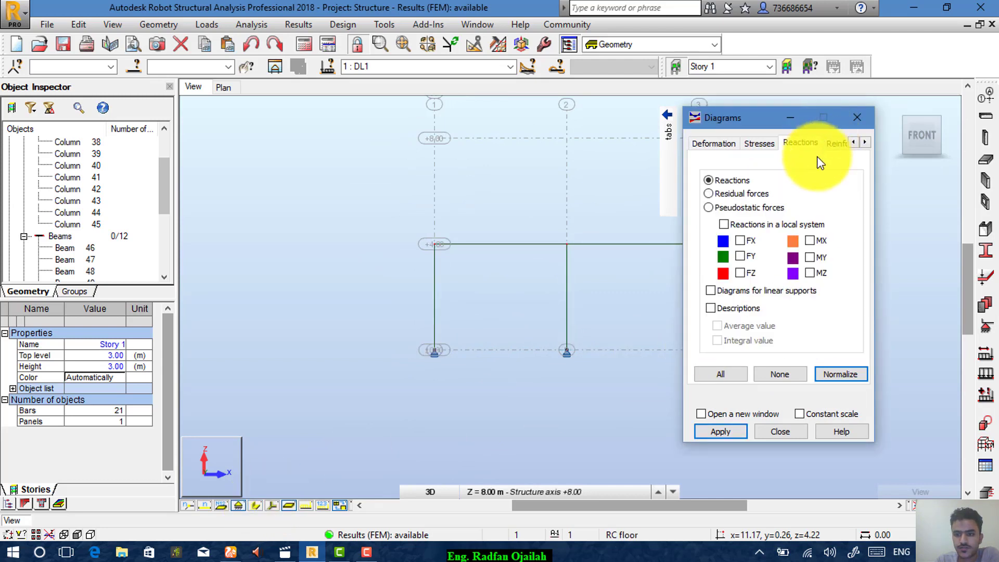
{"action": "left_click", "coordinate": [742, 271]}
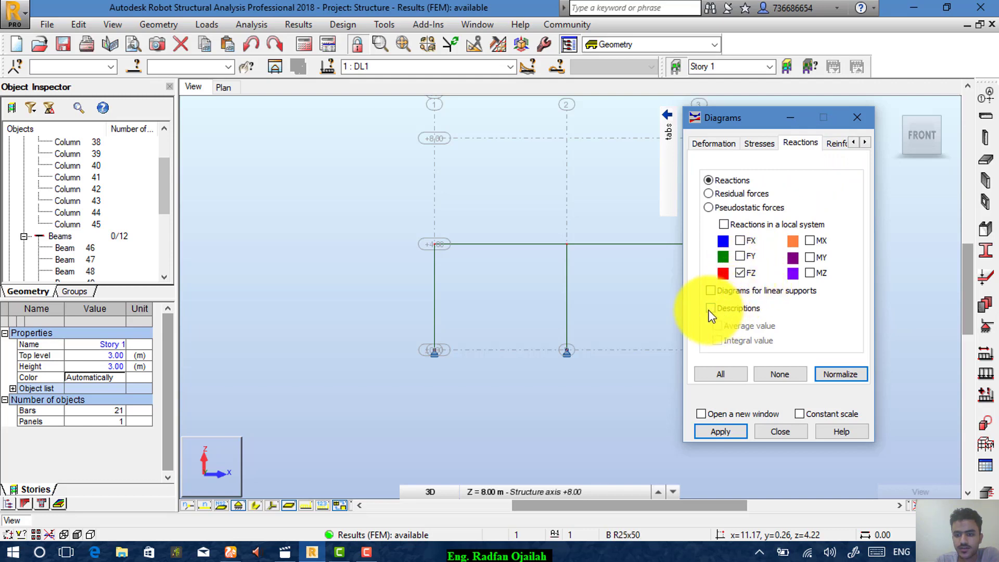
{"action": "left_click", "coordinate": [711, 309]}
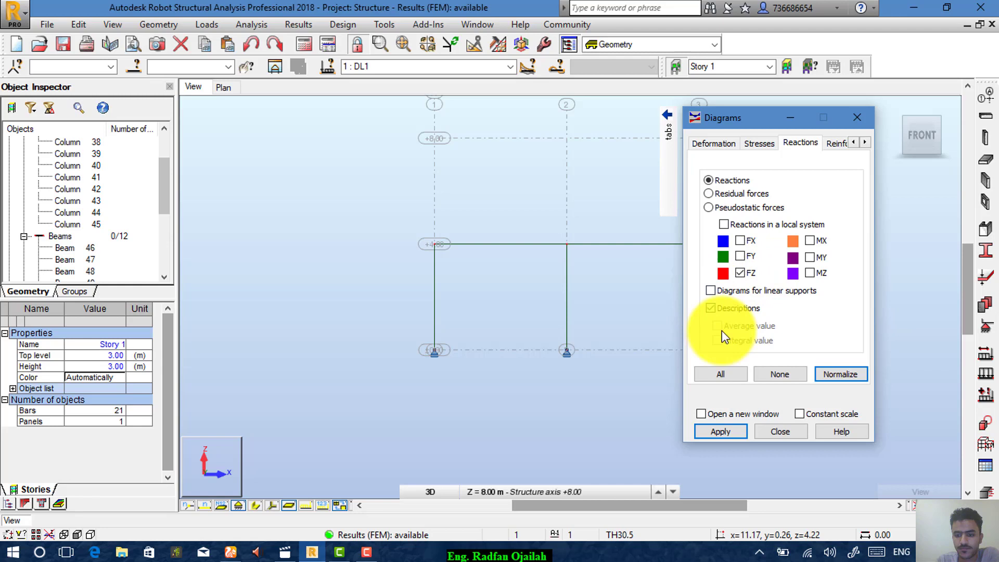
{"action": "left_click", "coordinate": [710, 431]}
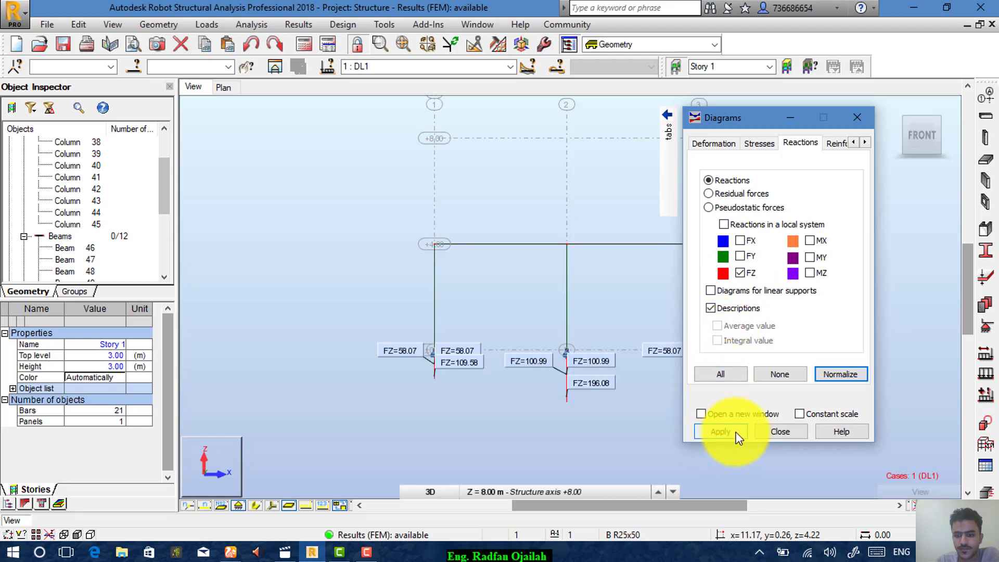
{"action": "left_click", "coordinate": [779, 434]}
{"action": "scroll", "coordinate": [739, 385], "scroll_direction": "up", "scroll_amount": 3}
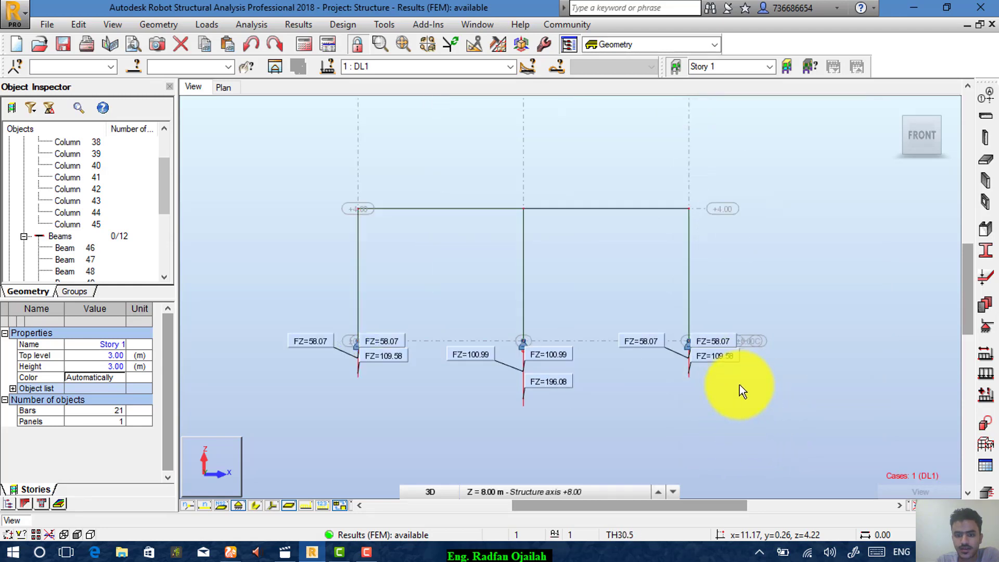
- Examine the FZ reaction values at the column supports in a 3D view of the frame
{"action": "scroll", "coordinate": [736, 388], "scroll_direction": "down", "scroll_amount": 3}
{"action": "left_click", "coordinate": [896, 122]}
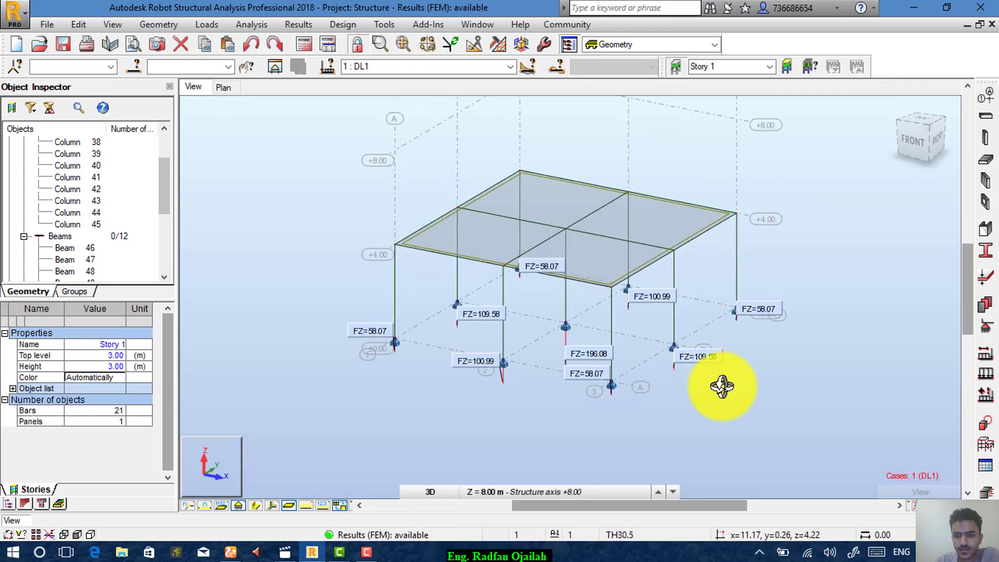
{"action": "scroll", "coordinate": [692, 346], "scroll_direction": "up", "scroll_amount": 1}
{"action": "scroll", "coordinate": [773, 291], "scroll_direction": "up", "scroll_amount": 5}
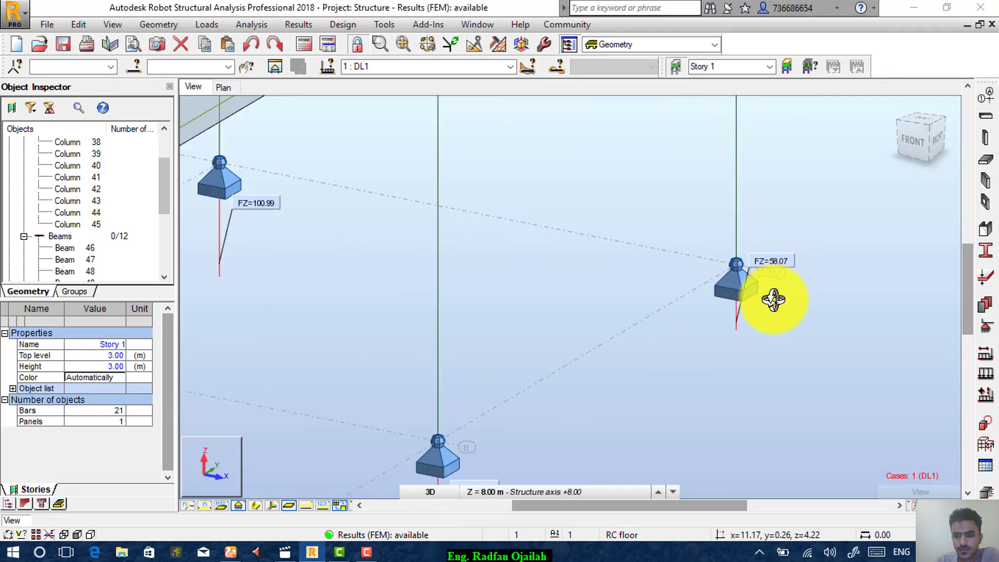
{"action": "scroll", "coordinate": [780, 241], "scroll_direction": "down", "scroll_amount": 1}
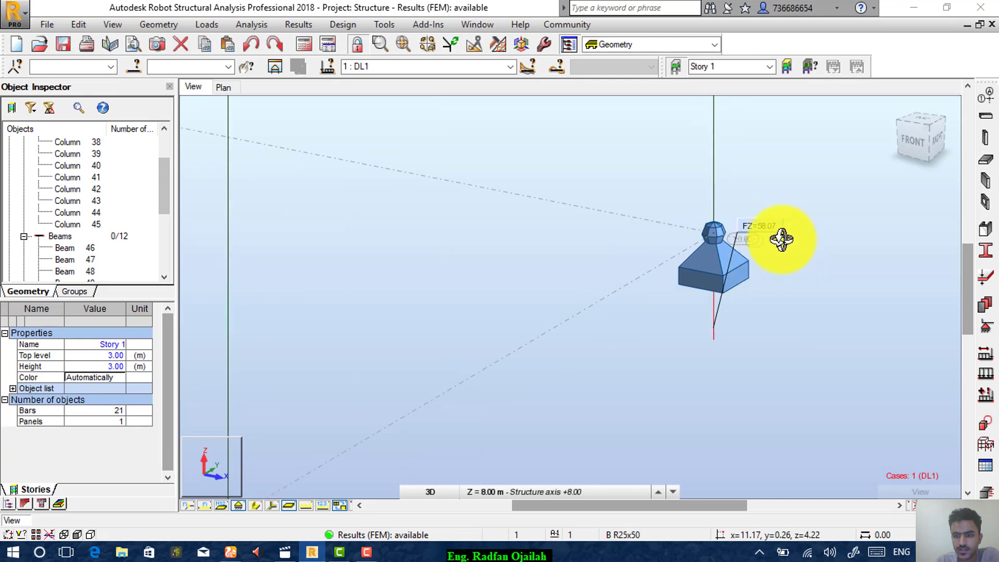
{"action": "scroll", "coordinate": [732, 329], "scroll_direction": "down", "scroll_amount": 3}
{"action": "scroll", "coordinate": [744, 275], "scroll_direction": "up", "scroll_amount": 3}
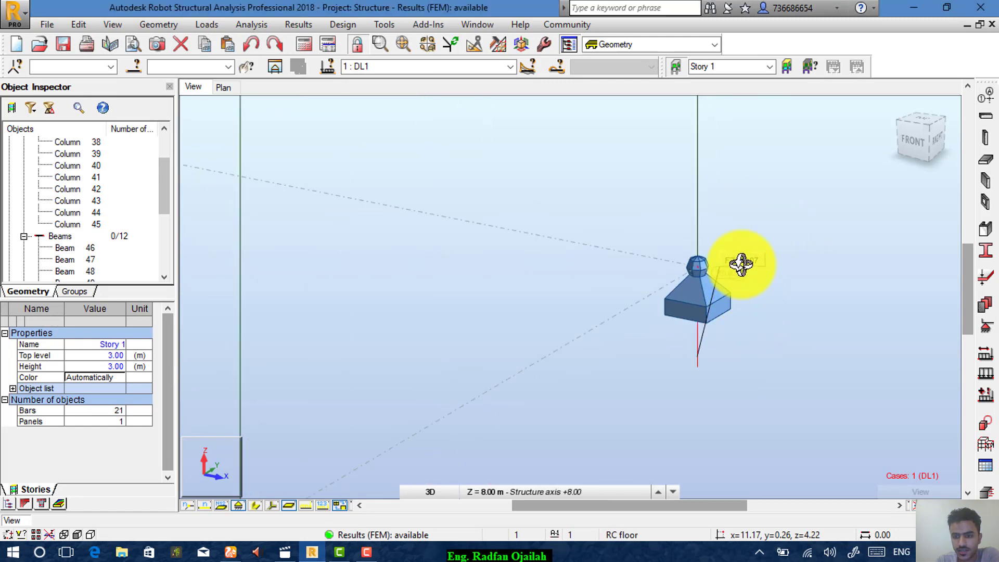
{"action": "scroll", "coordinate": [743, 272], "scroll_direction": "up", "scroll_amount": 2}
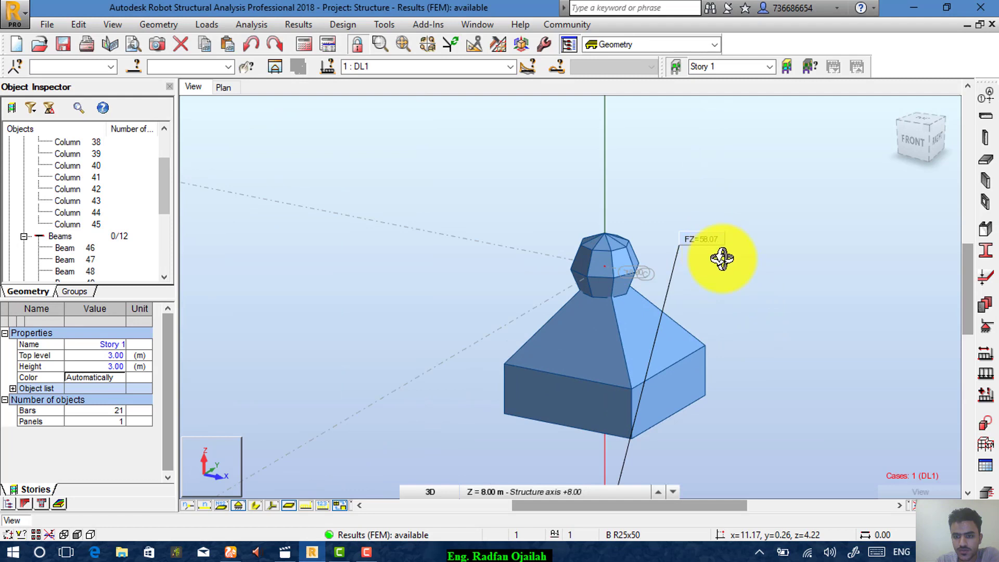
{"action": "scroll", "coordinate": [719, 262], "scroll_direction": "down", "scroll_amount": 3}
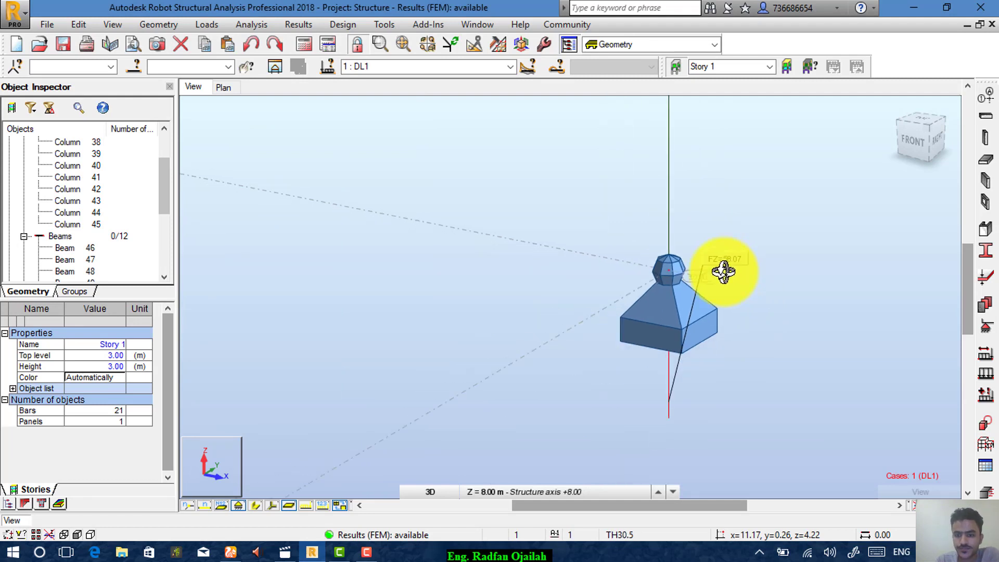
{"action": "scroll", "coordinate": [729, 267], "scroll_direction": "down", "scroll_amount": 1}
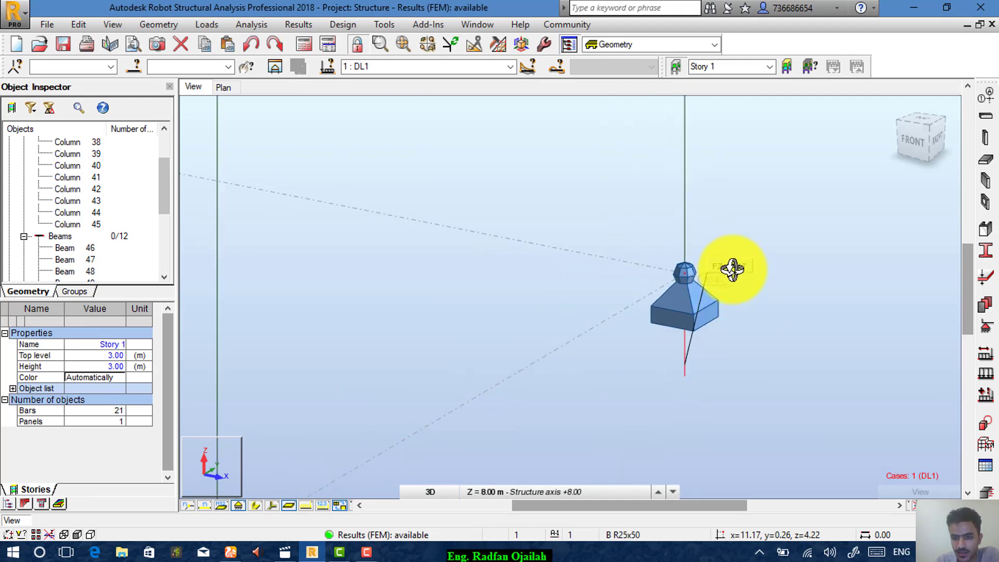
{"action": "scroll", "coordinate": [728, 284], "scroll_direction": "down", "scroll_amount": 3}
{"action": "scroll", "coordinate": [724, 288], "scroll_direction": "down", "scroll_amount": 1}
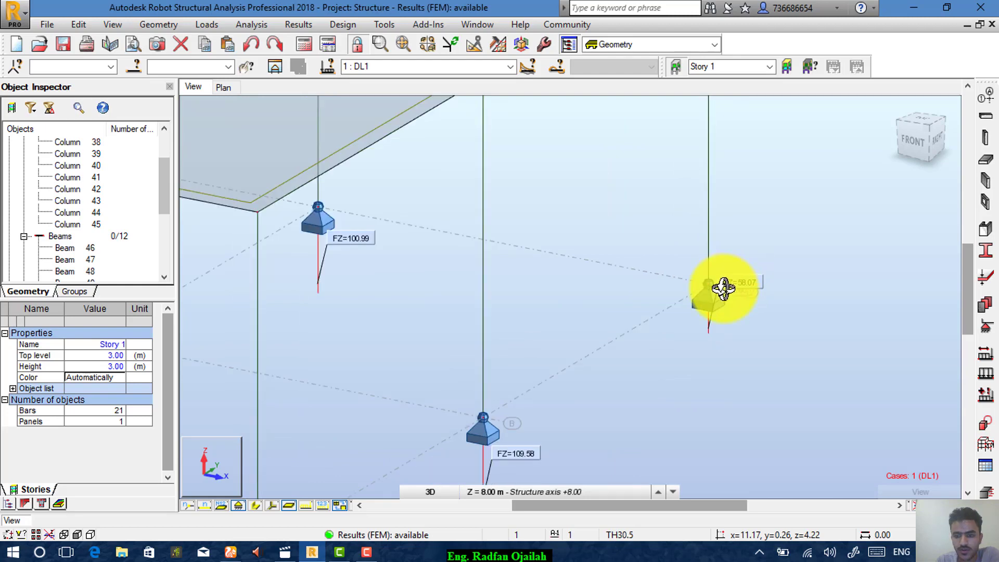
{"action": "scroll", "coordinate": [743, 274], "scroll_direction": "down", "scroll_amount": 5}
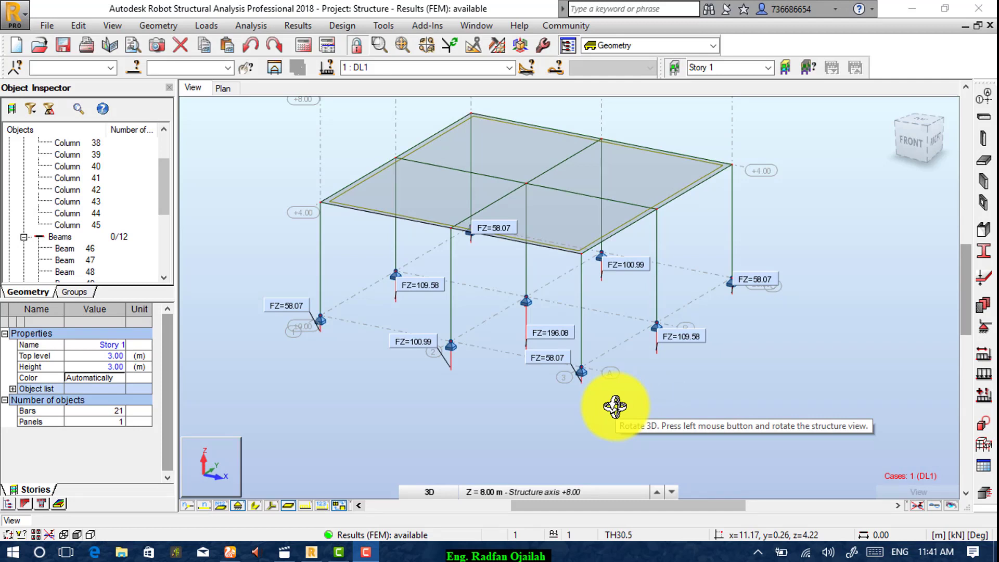
{"action": "left_click", "coordinate": [415, 388]}
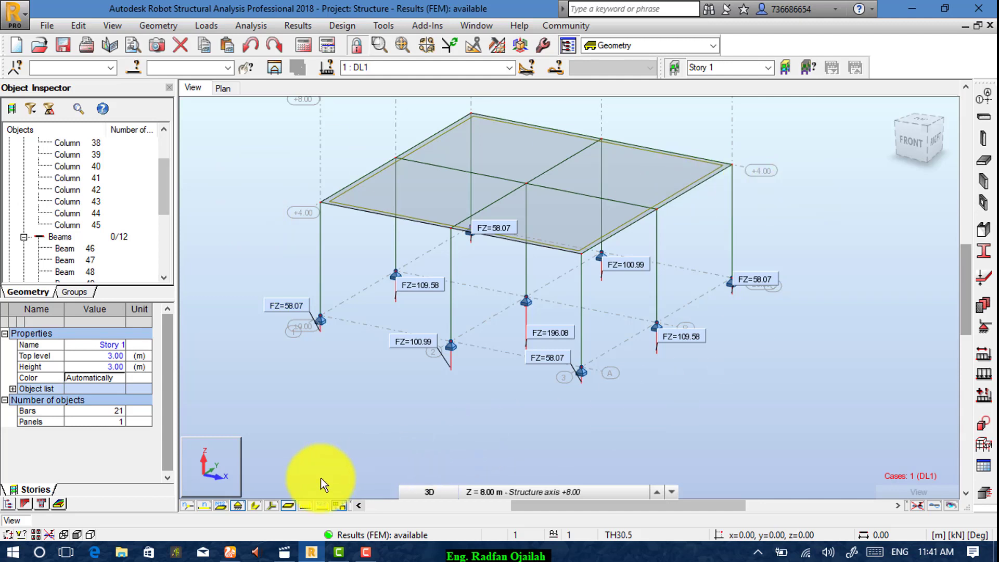
- Hide the reaction results on the frame, and show the section shapes and bar numbers
{"action": "left_click", "coordinate": [921, 505]}
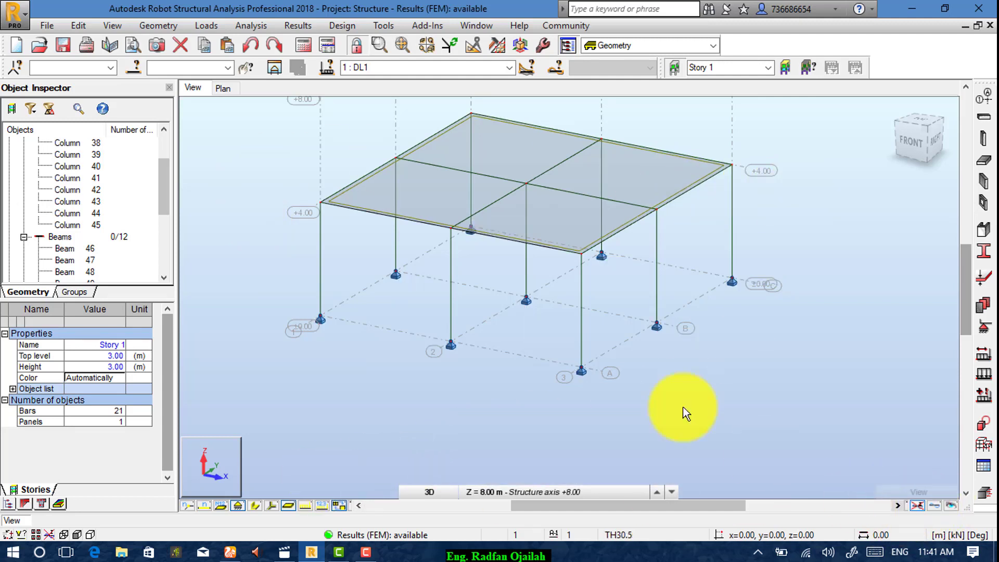
{"action": "left_click", "coordinate": [255, 505]}
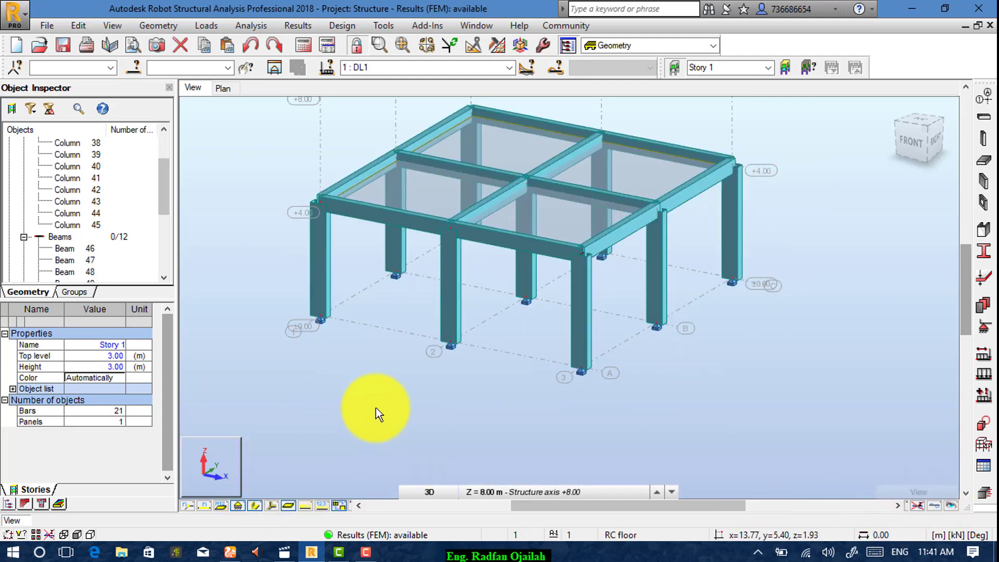
{"action": "left_click", "coordinate": [204, 505]}
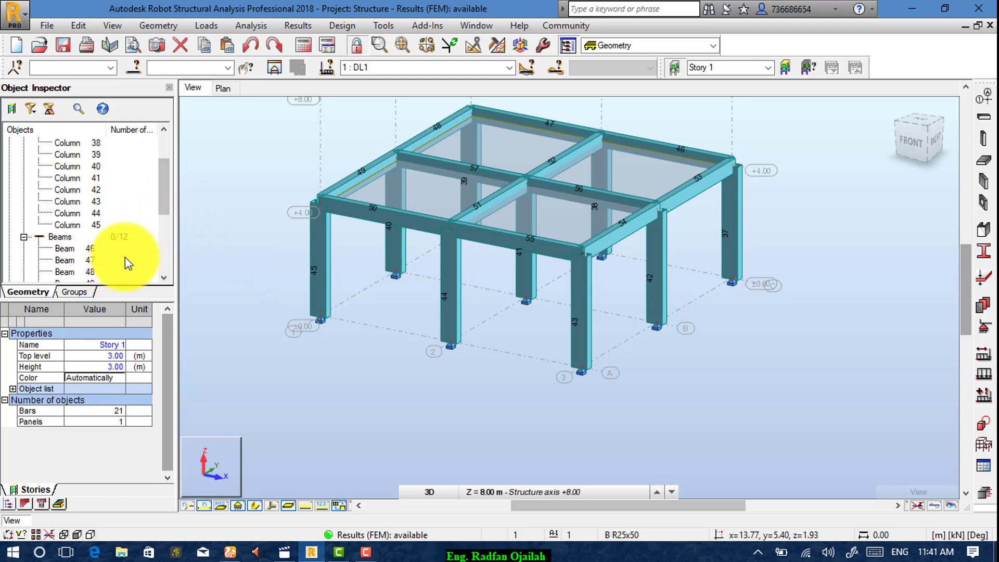
- Select beam 55 and isolate it in a separate view
{"action": "left_click", "coordinate": [163, 277]}
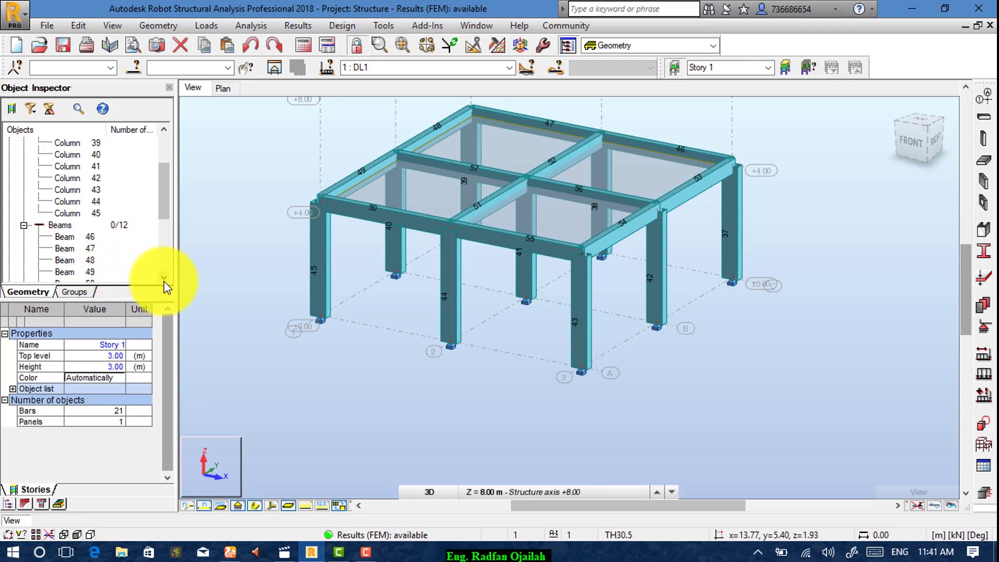
{"action": "left_click", "coordinate": [91, 271]}
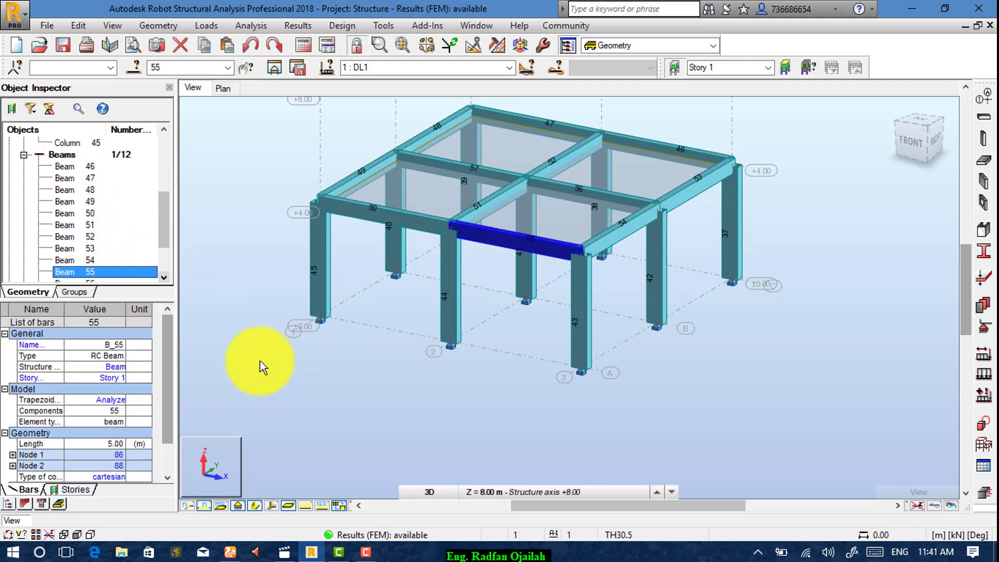
{"action": "left_click", "coordinate": [275, 68]}
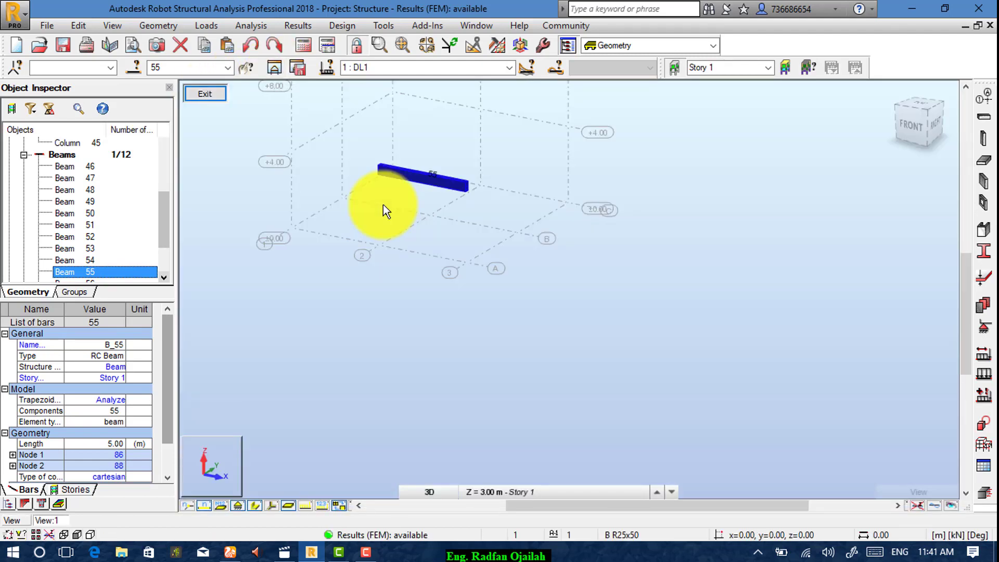
- Display the Bending - S max (My) normal stress diagram on beam 55
{"action": "left_click", "coordinate": [298, 25]}
{"action": "left_click", "coordinate": [323, 78]}
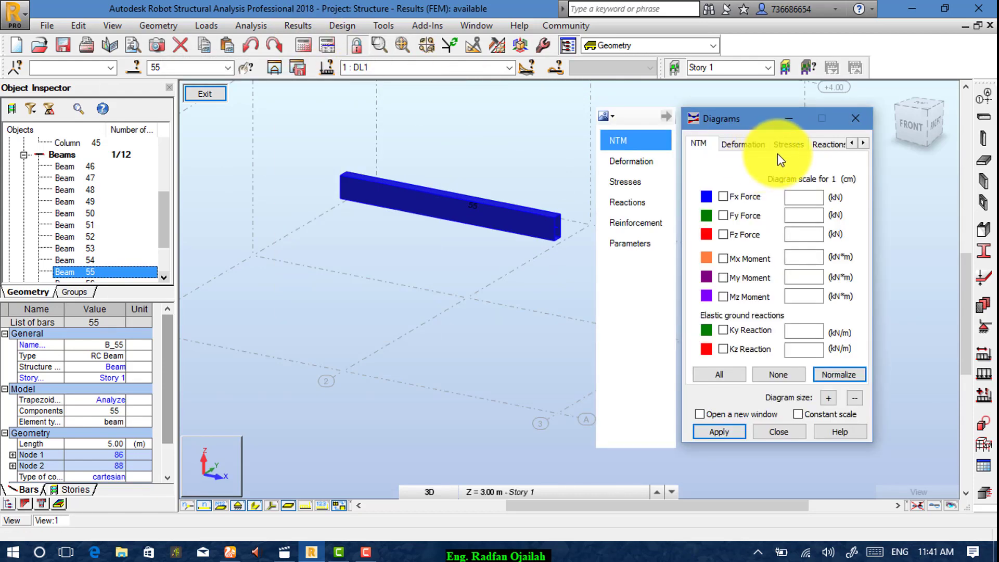
{"action": "left_click", "coordinate": [789, 143]}
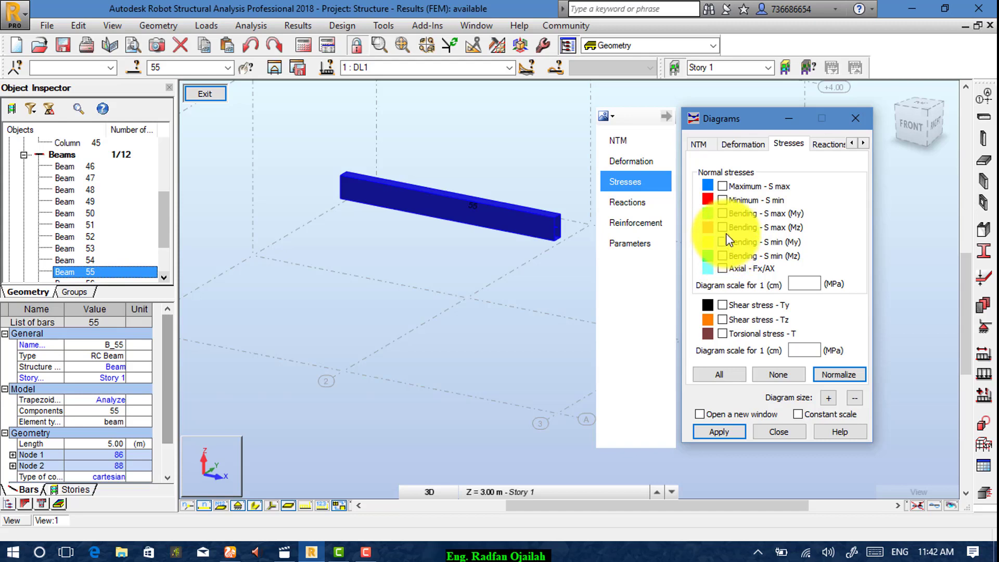
{"action": "left_click", "coordinate": [726, 213]}
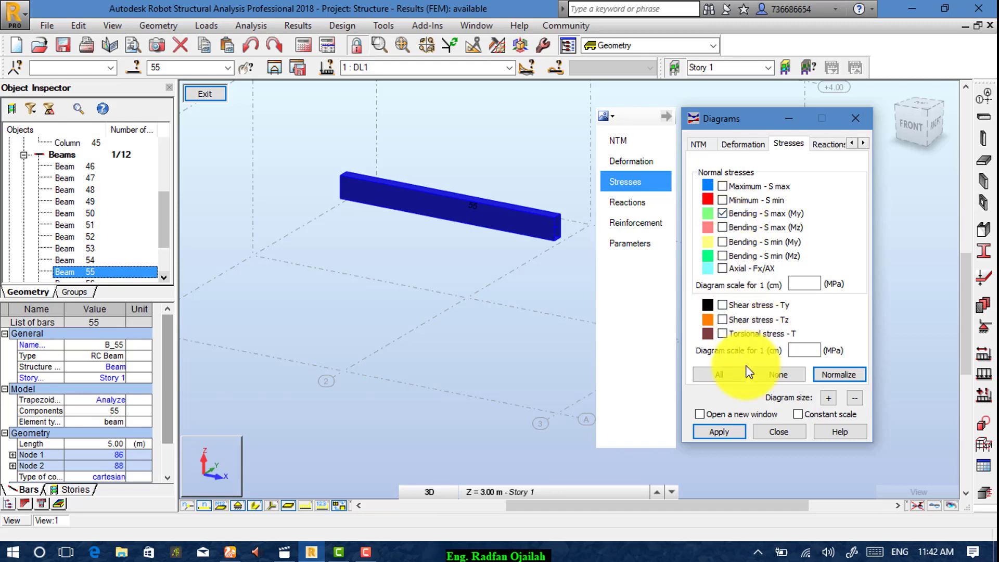
{"action": "left_click", "coordinate": [723, 429]}
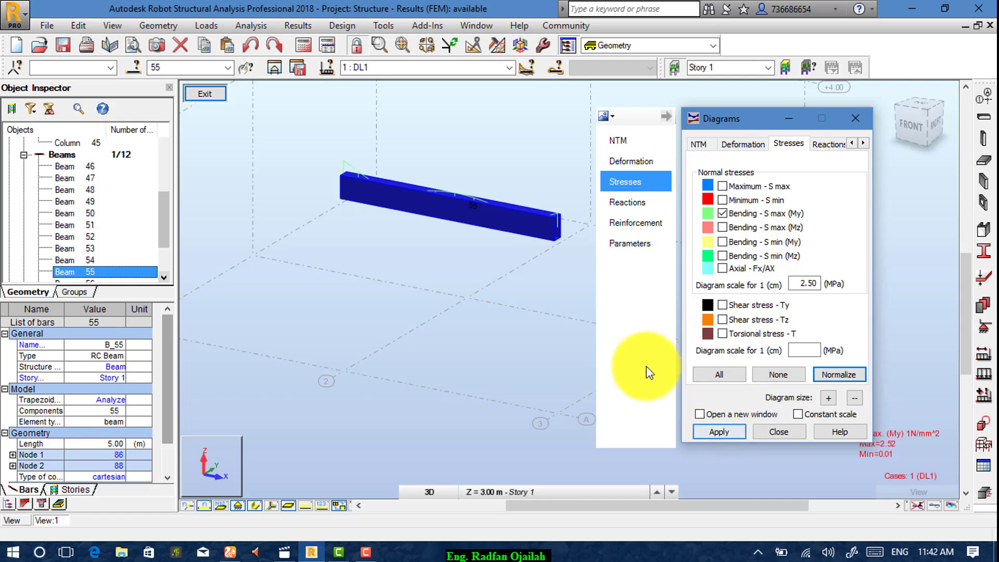
- Hide beam 55's section shape and enlarge its bending stress diagram to a scale of 0.75 MPa per 1 cm in the front view
{"action": "left_click", "coordinate": [252, 506]}
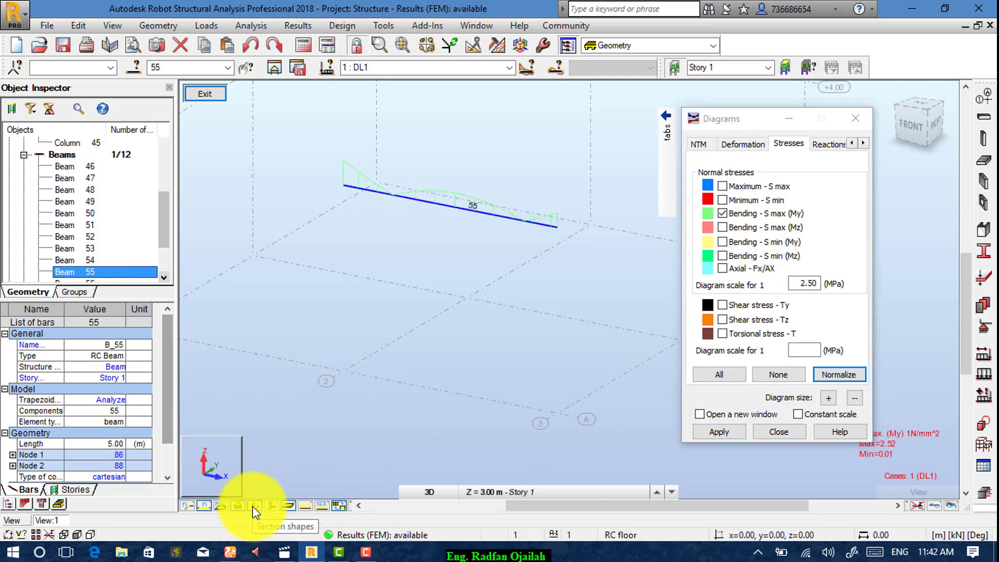
{"action": "scroll", "coordinate": [423, 135], "scroll_direction": "up", "scroll_amount": 4}
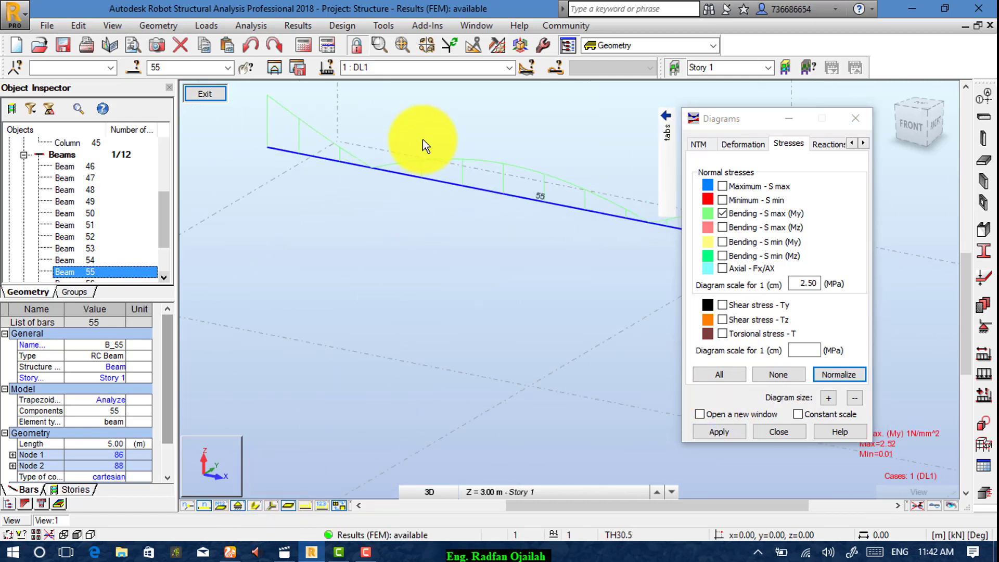
{"action": "left_click", "coordinate": [828, 401]}
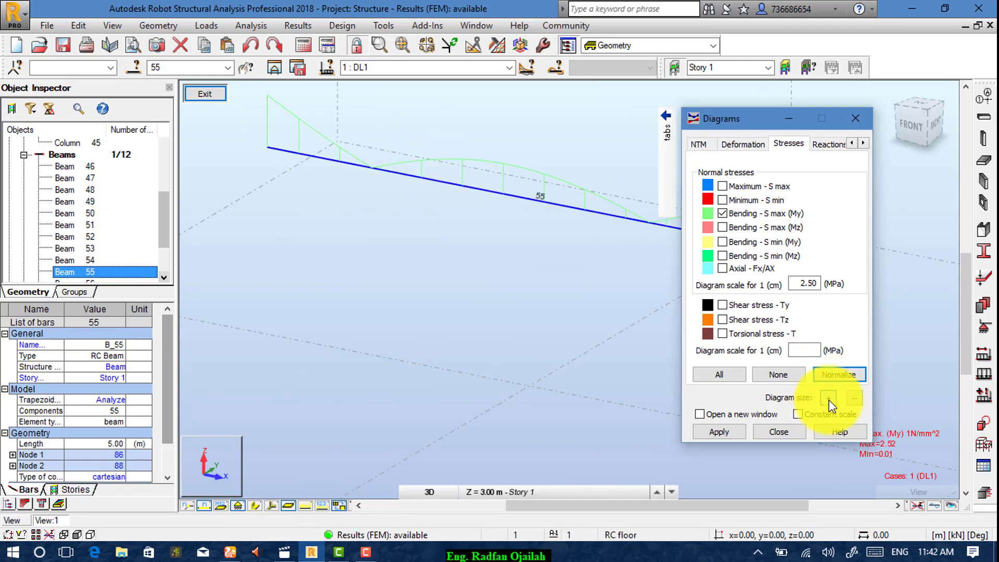
{"action": "left_click", "coordinate": [908, 123]}
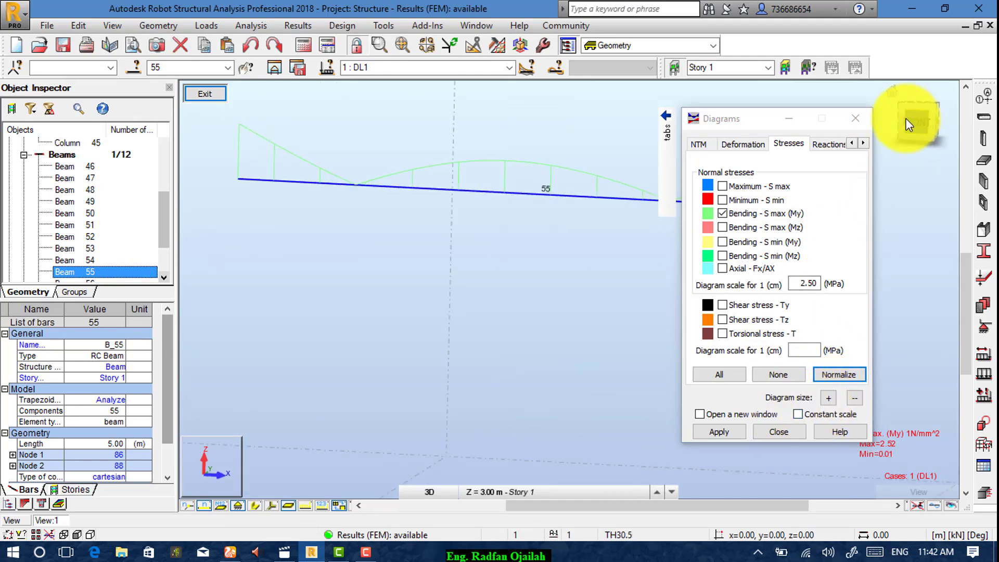
{"action": "left_click", "coordinate": [827, 398]}
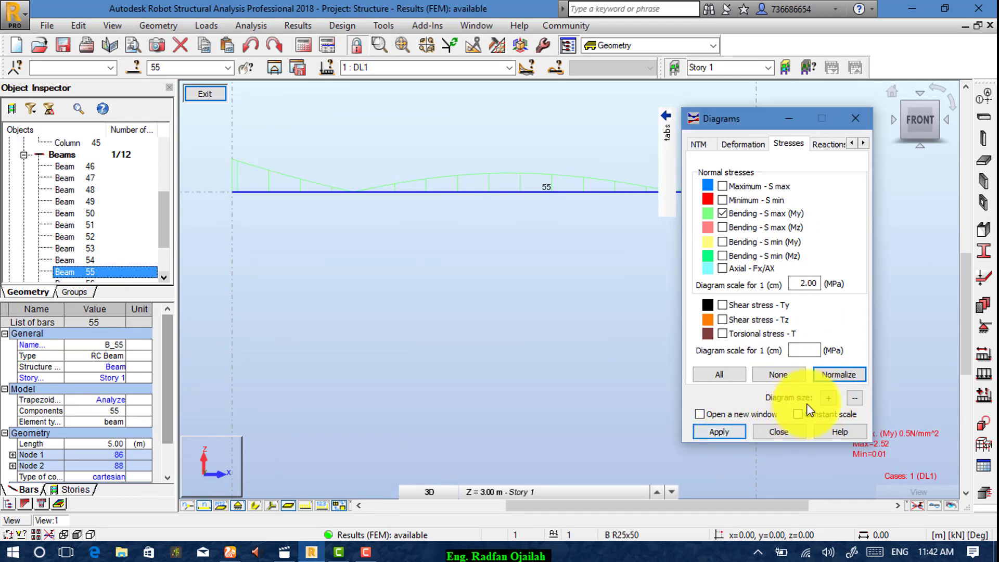
{"action": "left_click", "coordinate": [828, 398]}
{"action": "left_click", "coordinate": [734, 432]}
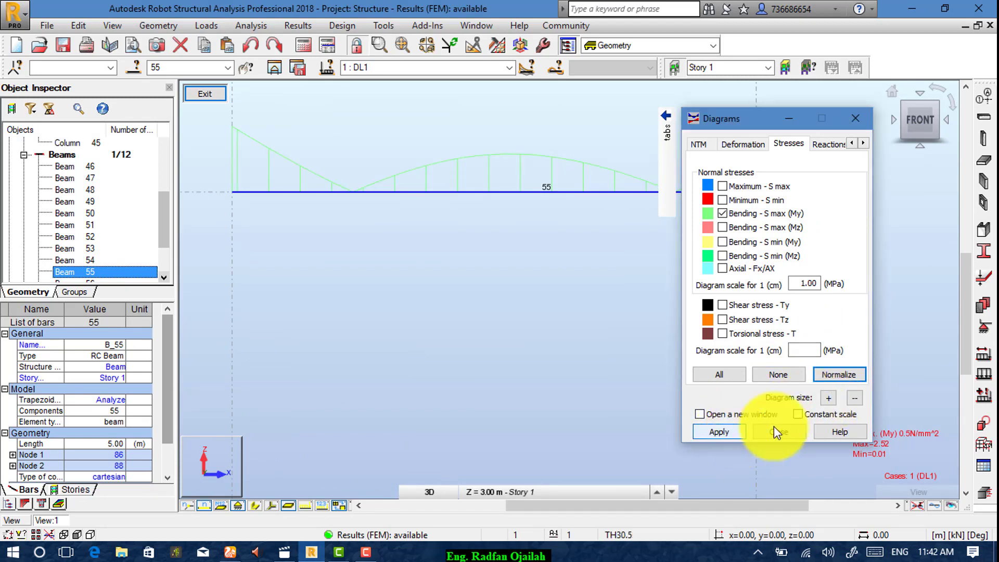
{"action": "left_click", "coordinate": [828, 398]}
{"action": "left_click", "coordinate": [828, 398]}
{"action": "left_click", "coordinate": [729, 433]}
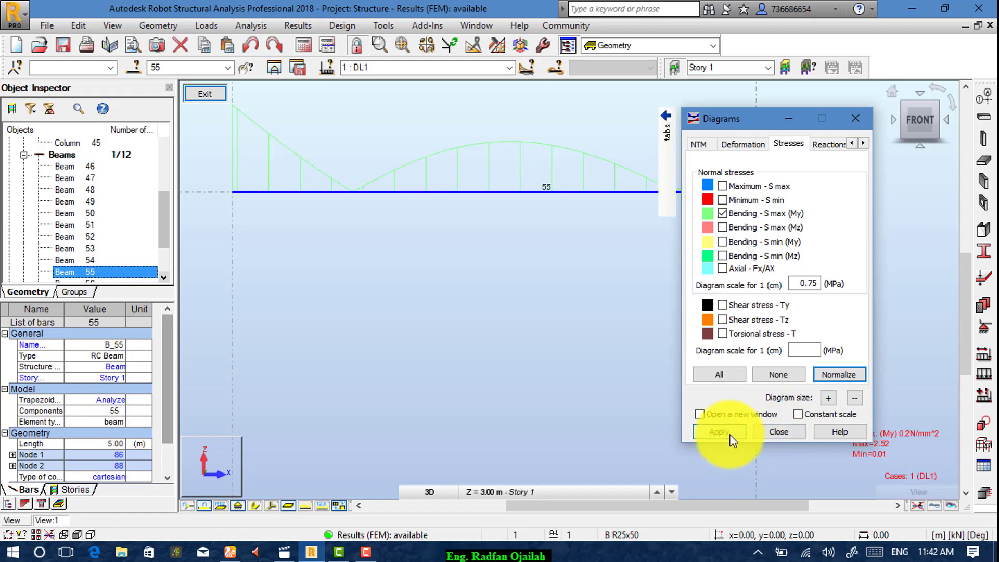
{"action": "scroll", "coordinate": [492, 148], "scroll_direction": "up", "scroll_amount": 2}
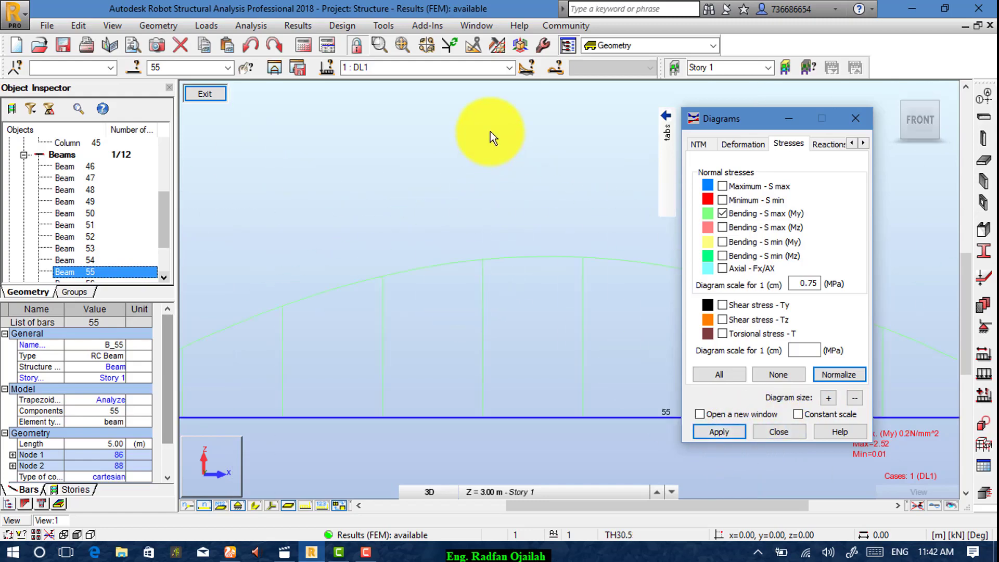
{"action": "scroll", "coordinate": [492, 139], "scroll_direction": "down", "scroll_amount": 2}
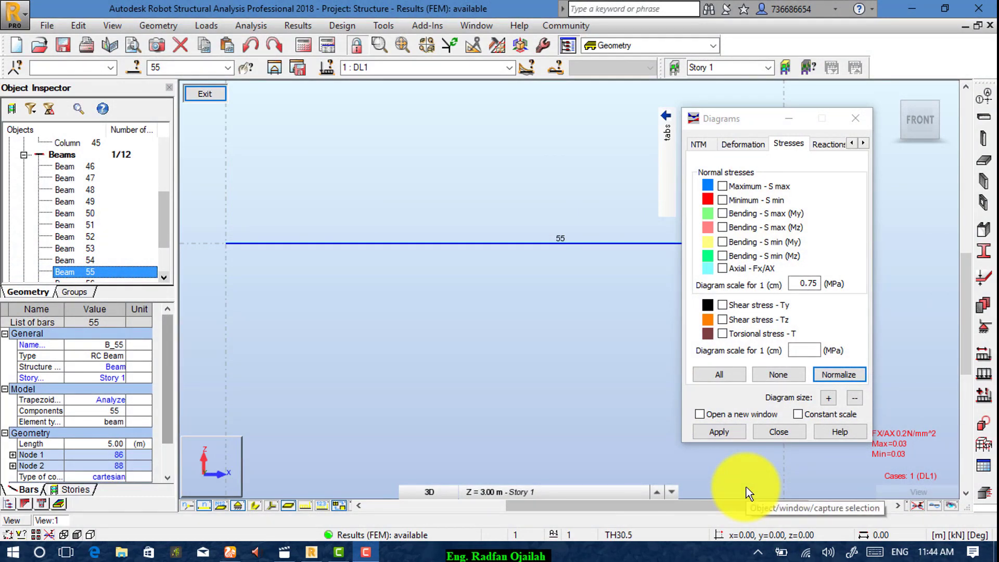
- Close the diagram settings and leave beam 55's isolated view, showing the whole frame deselected with section shapes and without bar numbers
{"action": "left_click", "coordinate": [776, 431]}
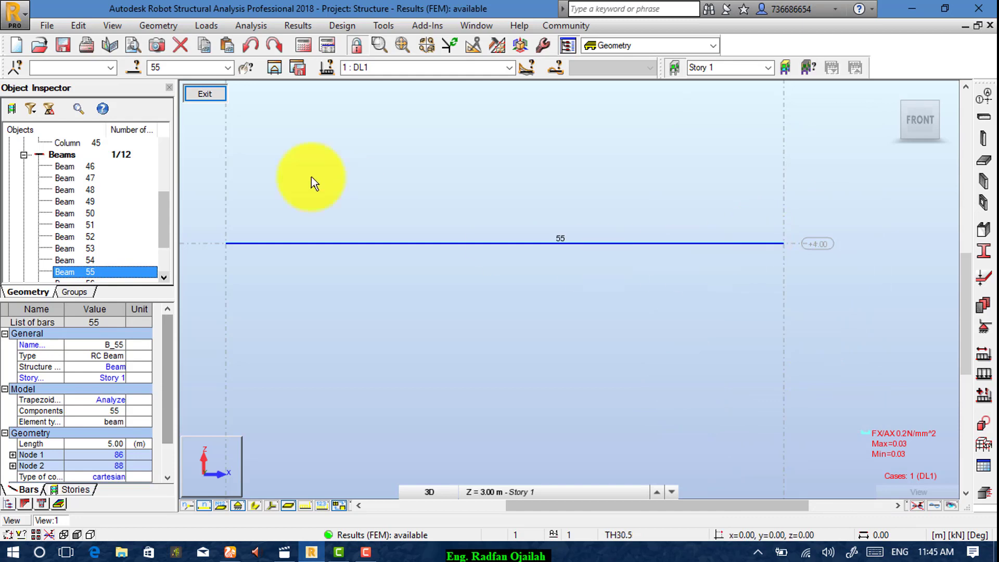
{"action": "left_click", "coordinate": [221, 99]}
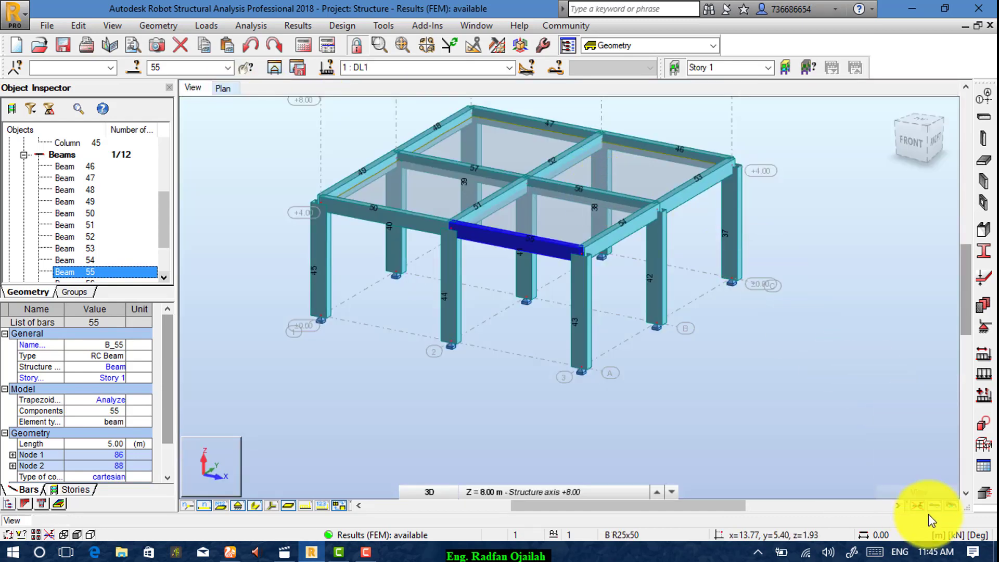
{"action": "left_click", "coordinate": [918, 505]}
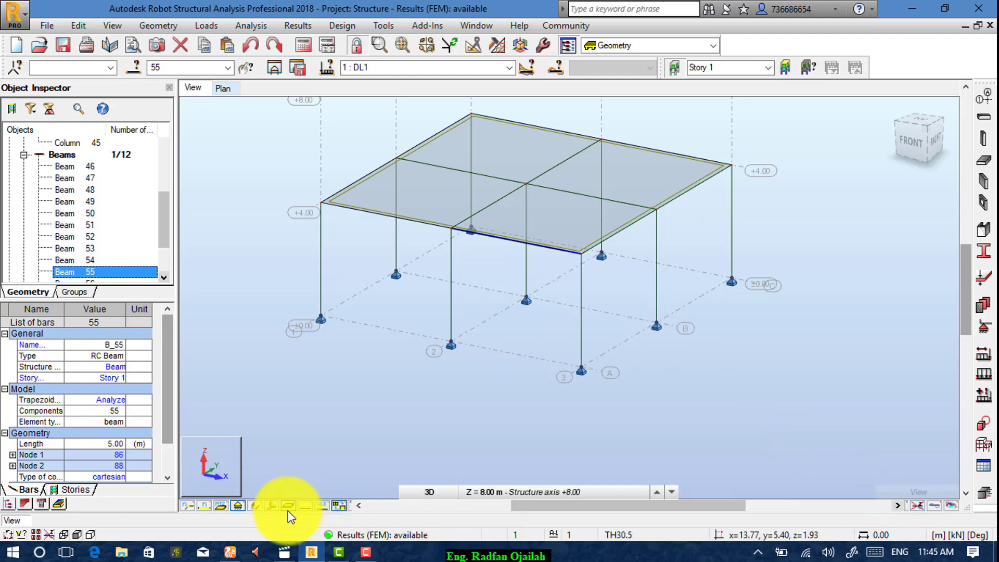
{"action": "left_click", "coordinate": [271, 504]}
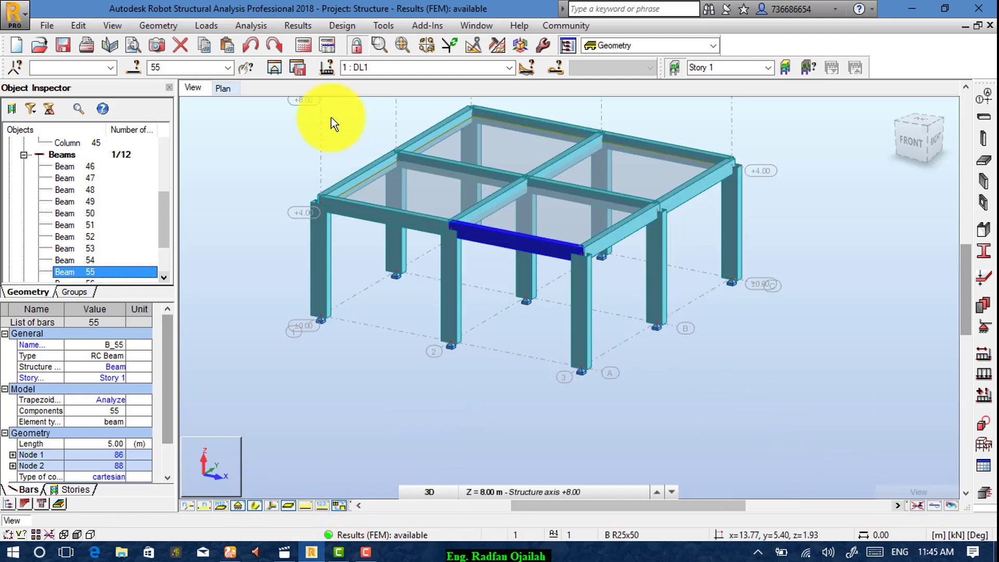
{"action": "left_click", "coordinate": [302, 224]}
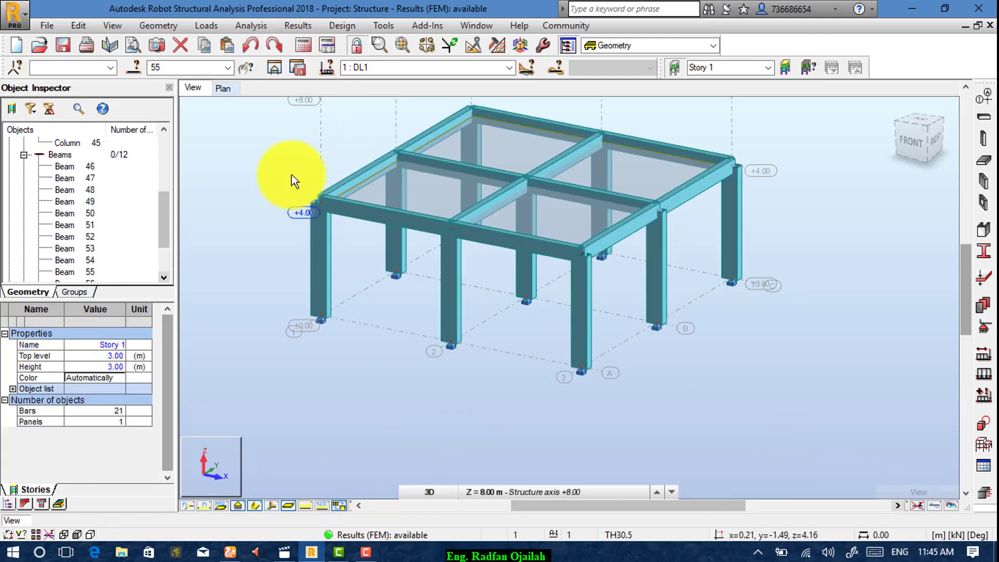
- Display the support Reactions table and the bar Forces table for load case DL1 across the whole structure
{"action": "left_click", "coordinate": [296, 26]}
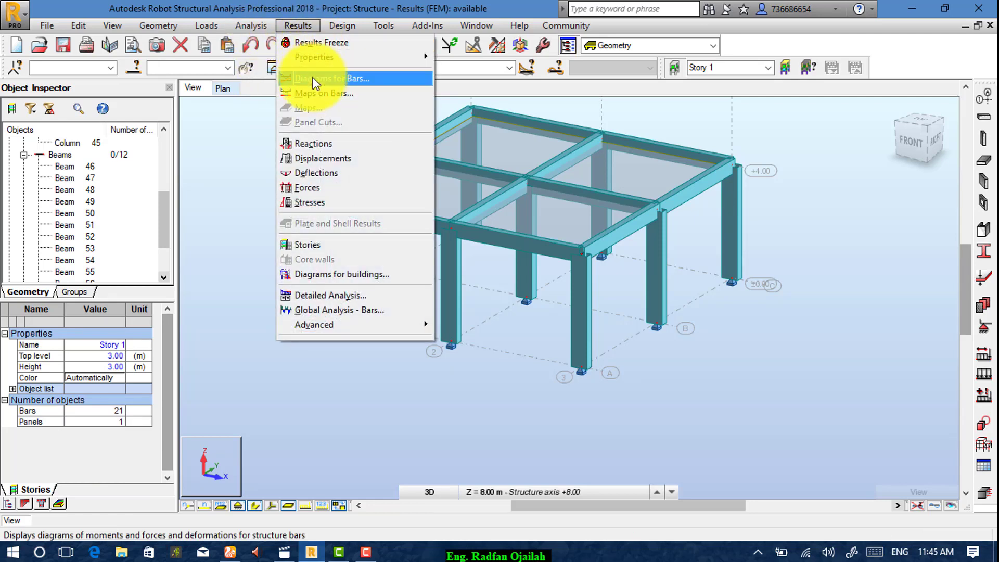
{"action": "left_click", "coordinate": [328, 144]}
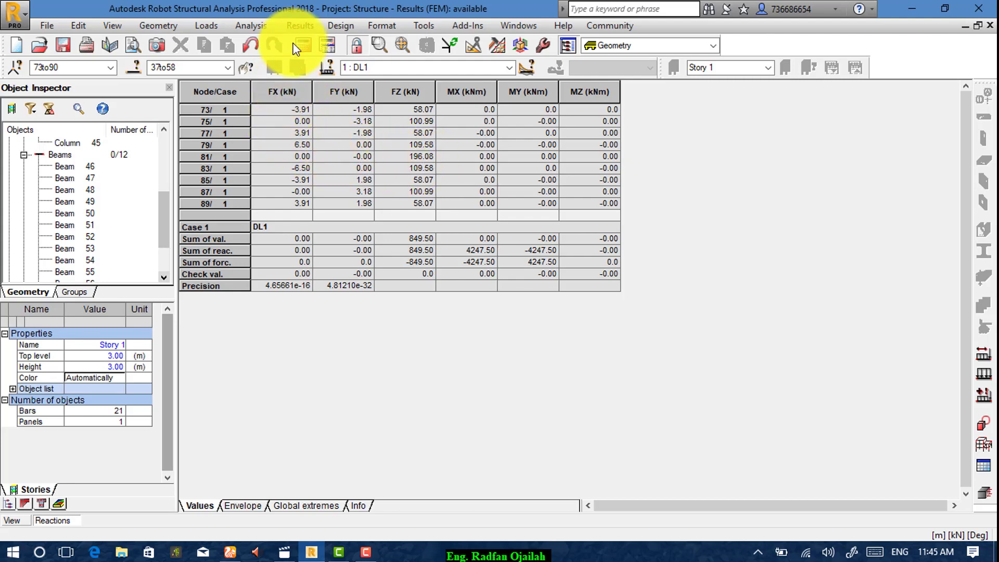
{"action": "left_click", "coordinate": [299, 27]}
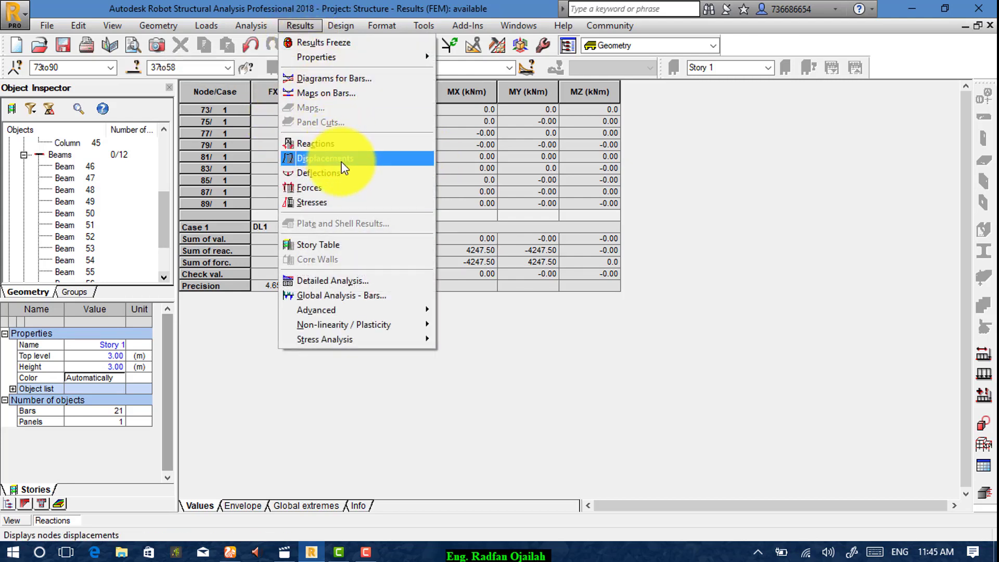
{"action": "left_click", "coordinate": [345, 189]}
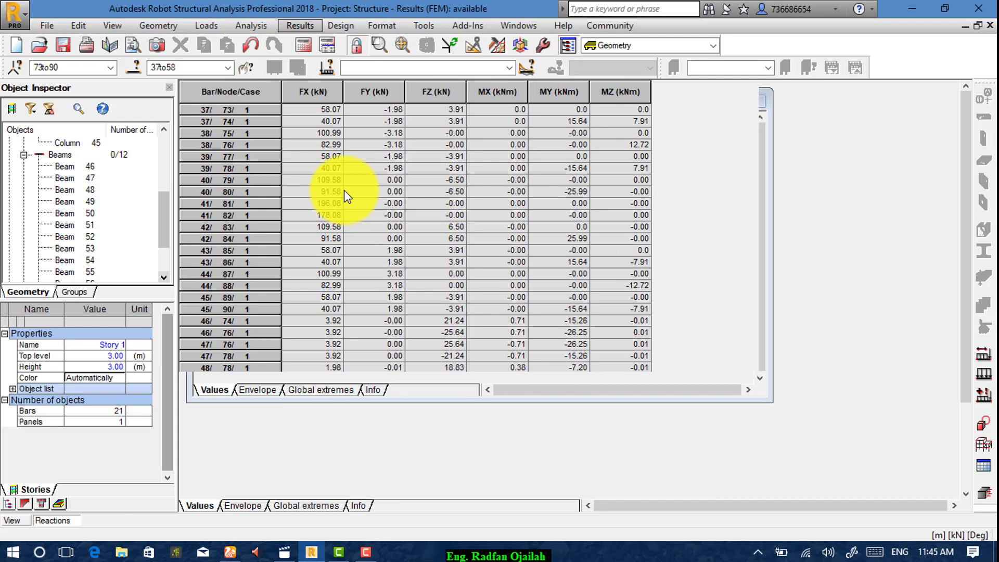
{"action": "scroll", "coordinate": [371, 224], "scroll_direction": "up", "scroll_amount": 3}
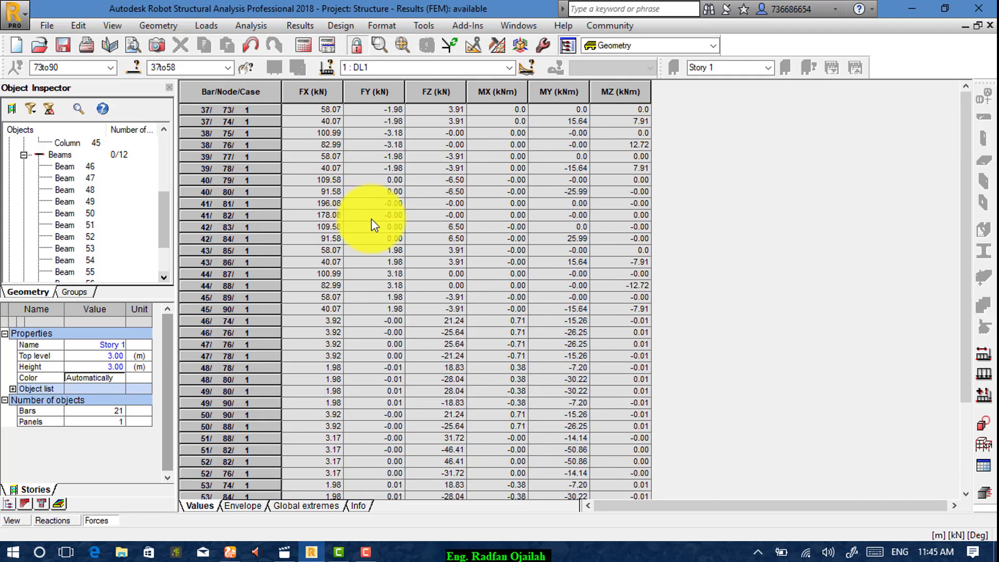
- Display the Stresses table for all bars and look through its rows from beginning to end
{"action": "left_click", "coordinate": [306, 26]}
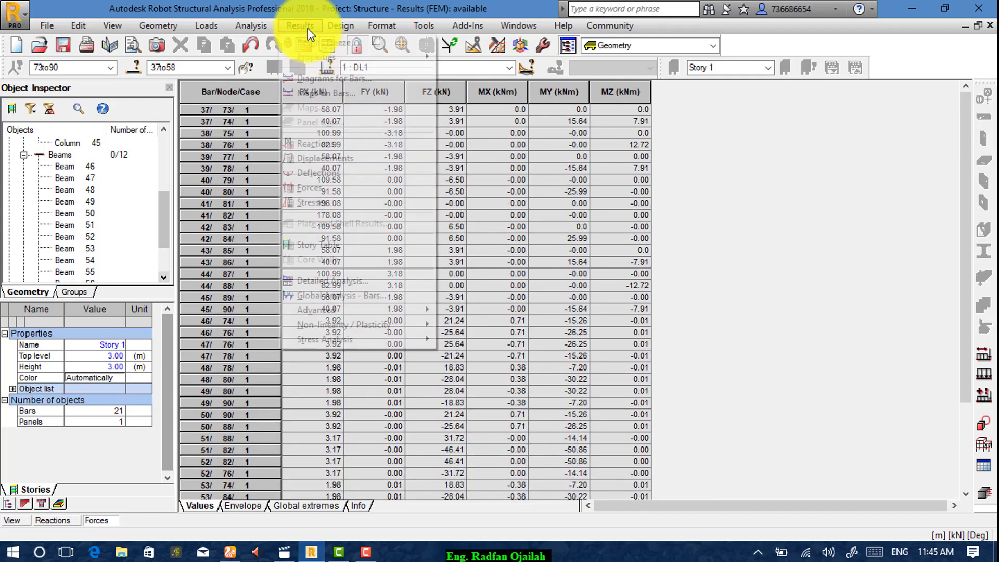
{"action": "left_click", "coordinate": [324, 202]}
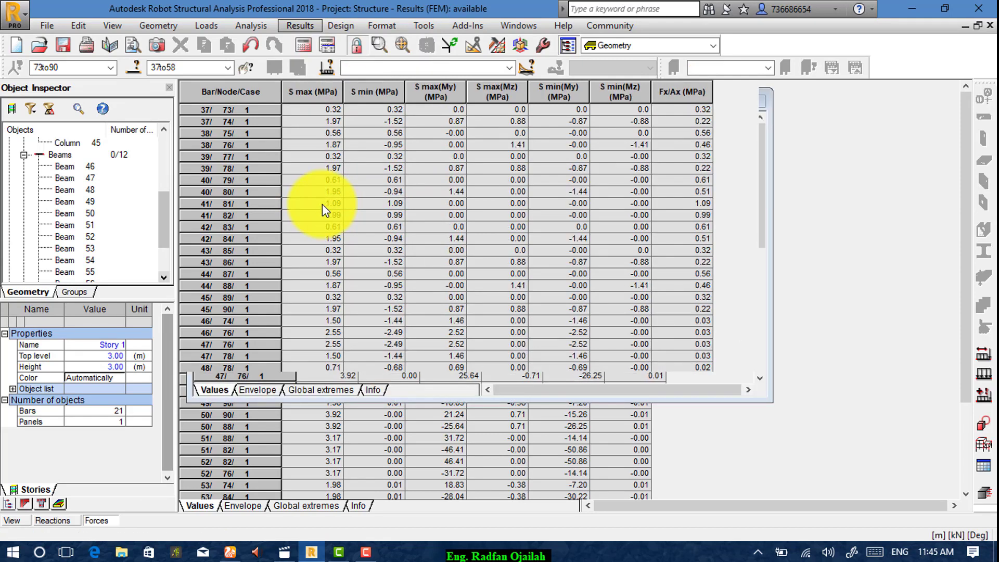
{"action": "scroll", "coordinate": [323, 203], "scroll_direction": "down", "scroll_amount": 4}
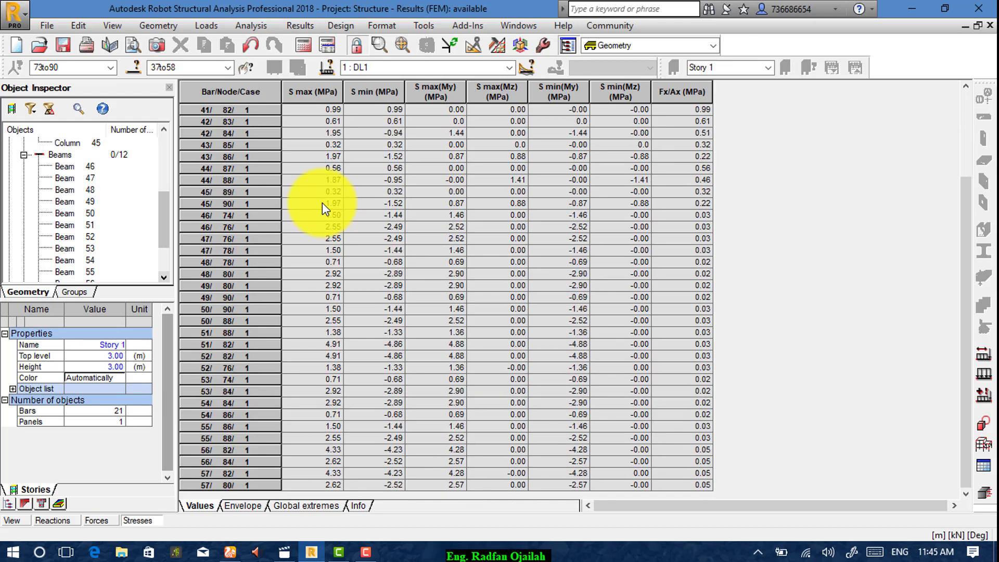
{"action": "scroll", "coordinate": [323, 203], "scroll_direction": "up", "scroll_amount": 4}
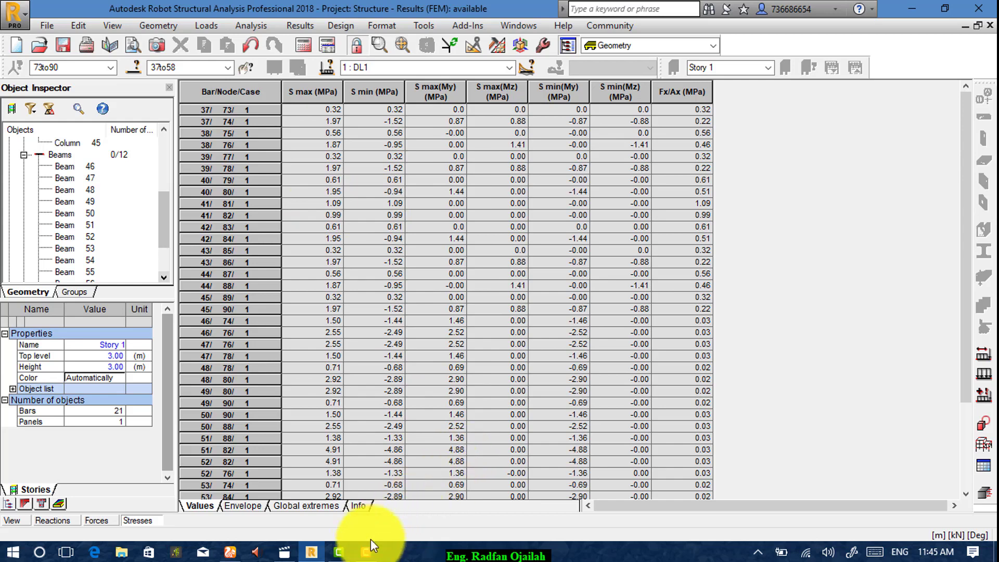
{"action": "left_click", "coordinate": [366, 552]}
{"action": "left_click", "coordinate": [925, 502]}
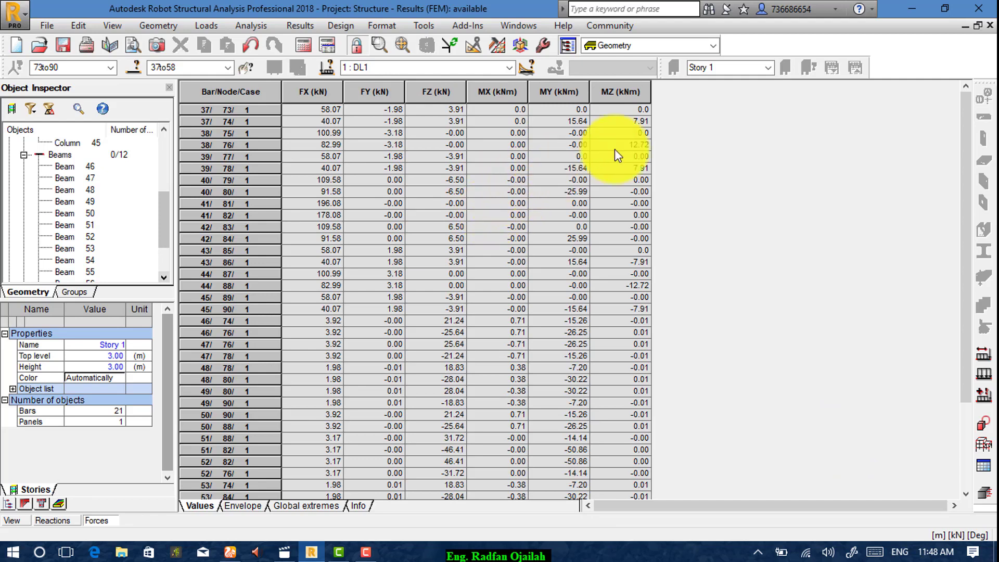
- Close the Forces and Reactions tables and return to the 3D view of the frame
{"action": "left_click", "coordinate": [989, 25]}
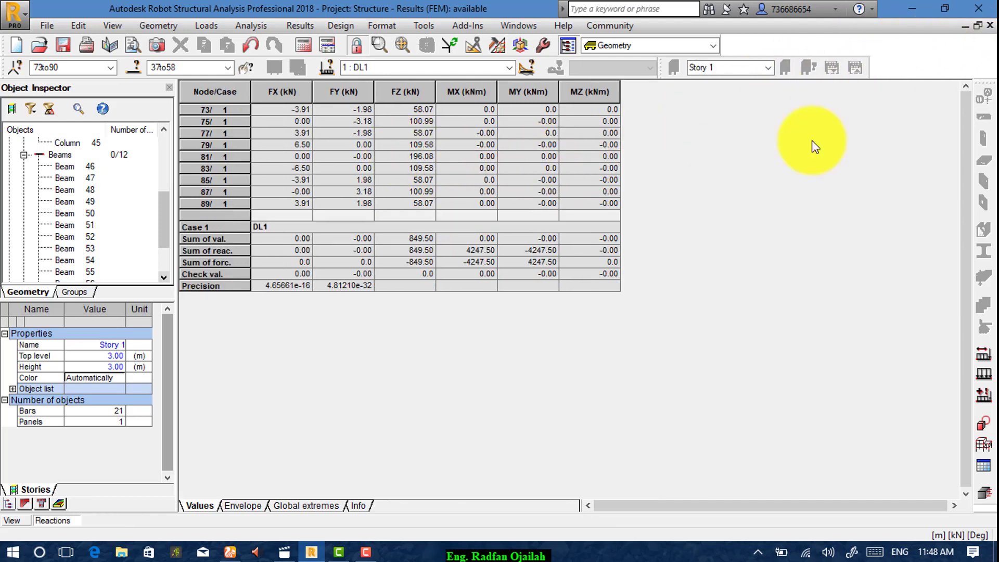
{"action": "left_click", "coordinate": [990, 26]}
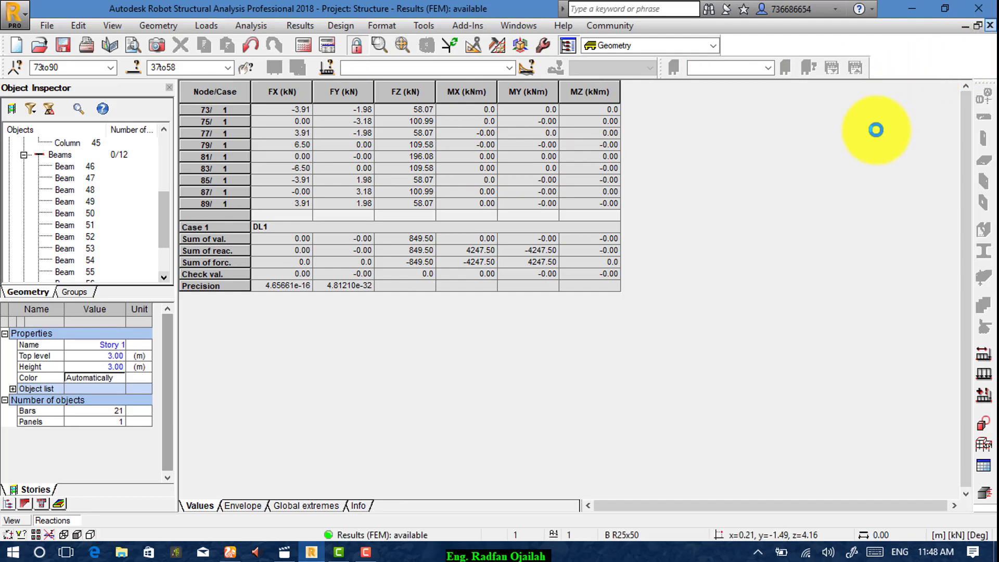
{"action": "scroll", "coordinate": [443, 114], "scroll_direction": "up", "scroll_amount": 2}
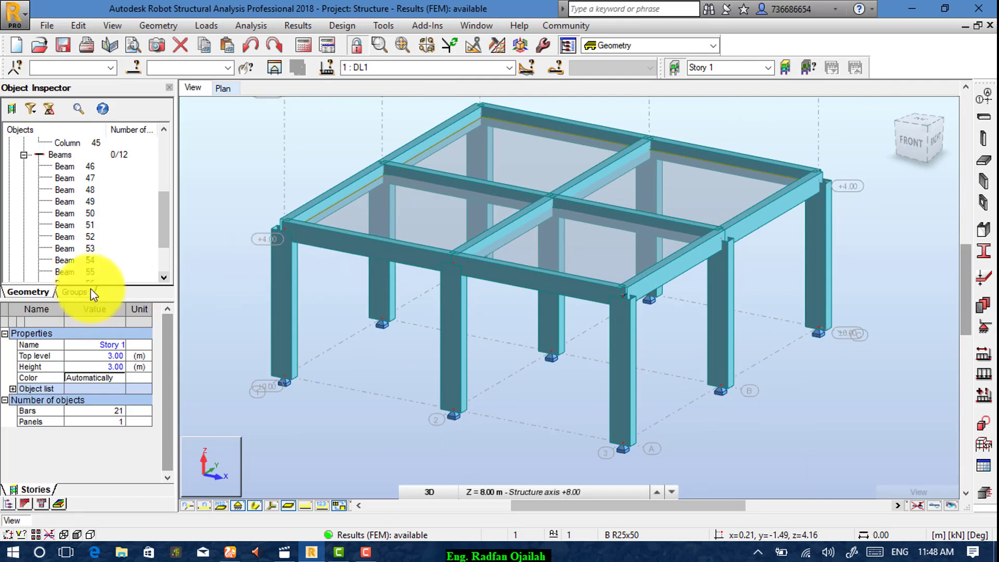
- Select beam 55 and open a Forces table filtered to the current selection
{"action": "left_click", "coordinate": [89, 272]}
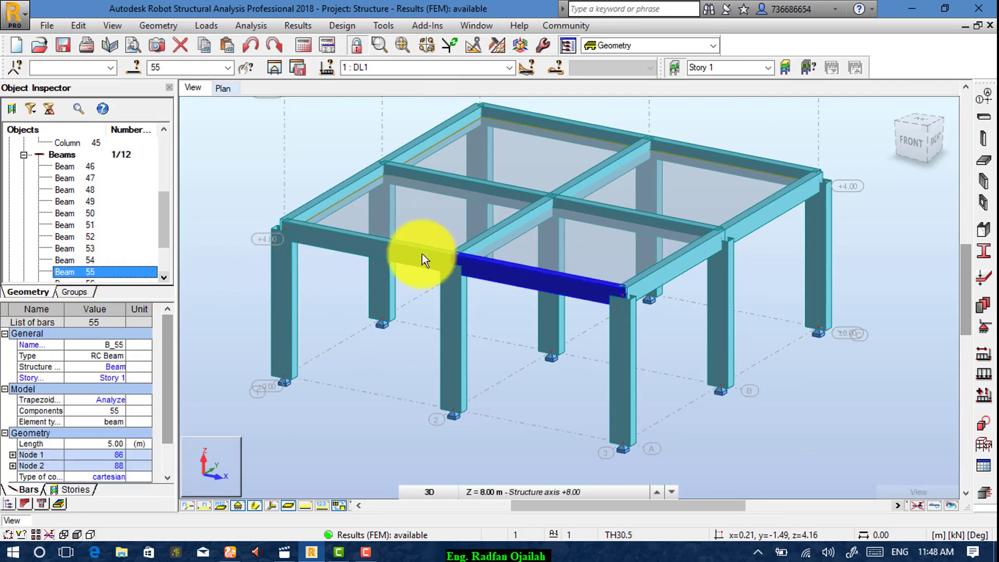
{"action": "right_click", "coordinate": [487, 272]}
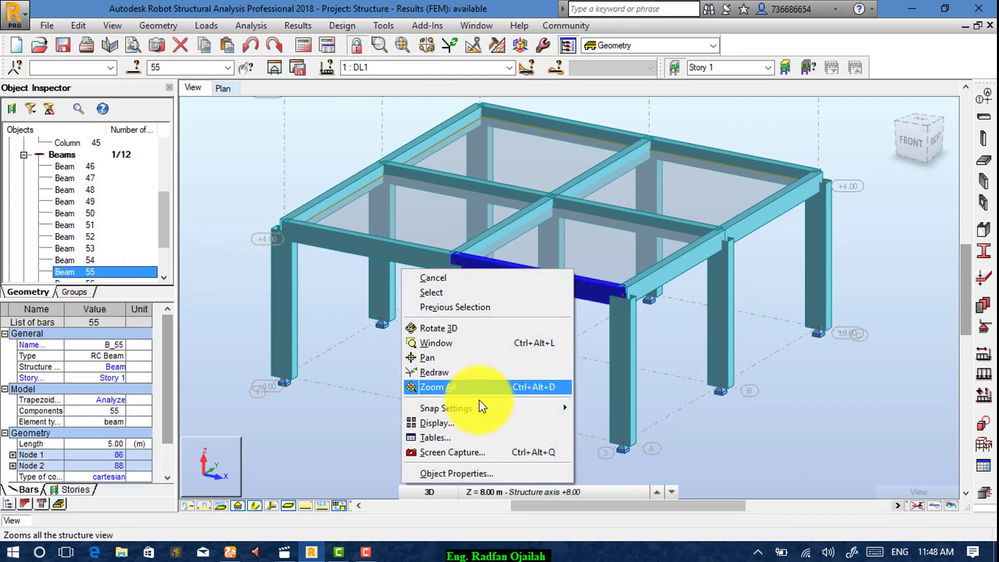
{"action": "left_click", "coordinate": [467, 439]}
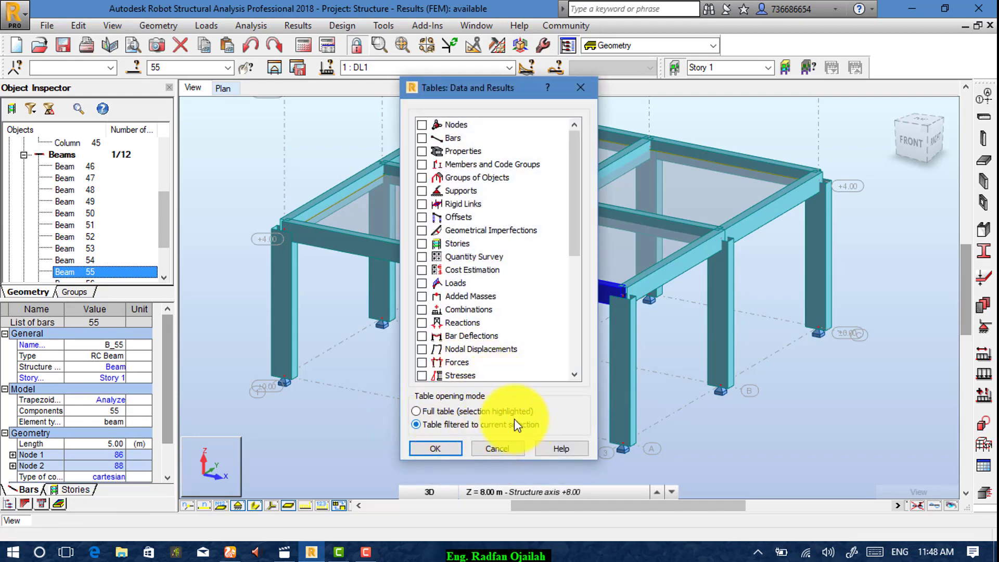
{"action": "left_click", "coordinate": [575, 374]}
{"action": "left_click", "coordinate": [575, 374]}
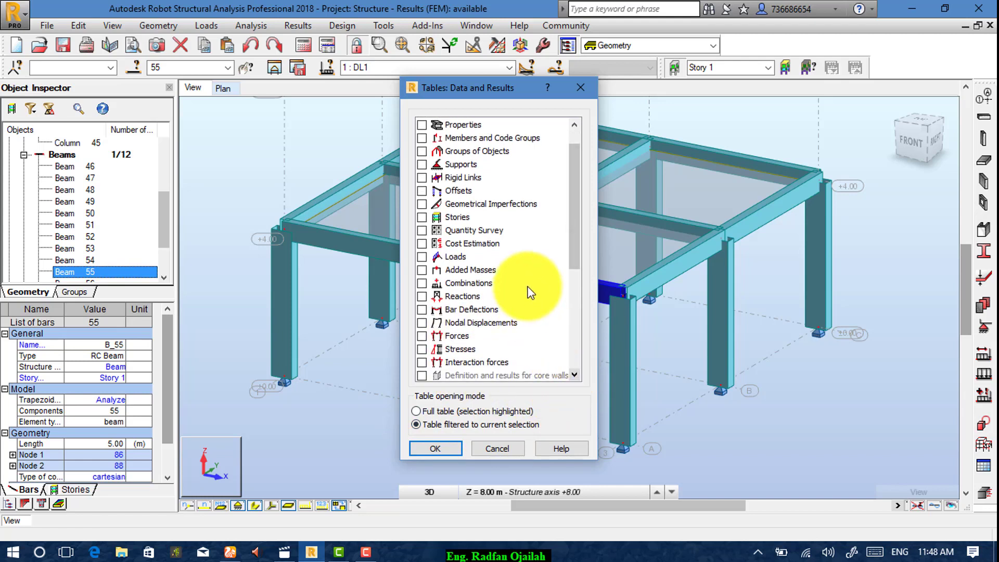
{"action": "left_click", "coordinate": [422, 335]}
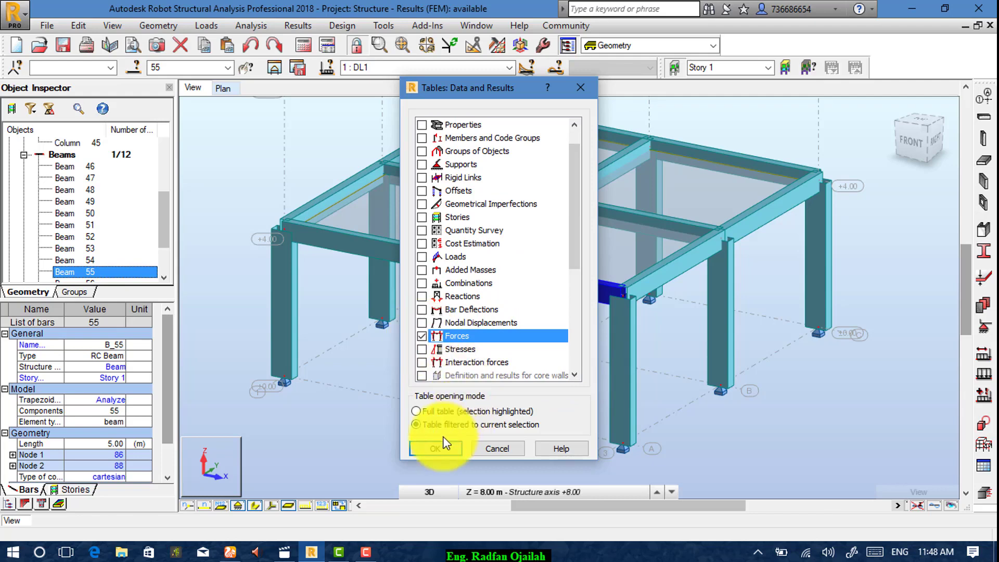
{"action": "left_click", "coordinate": [426, 444]}
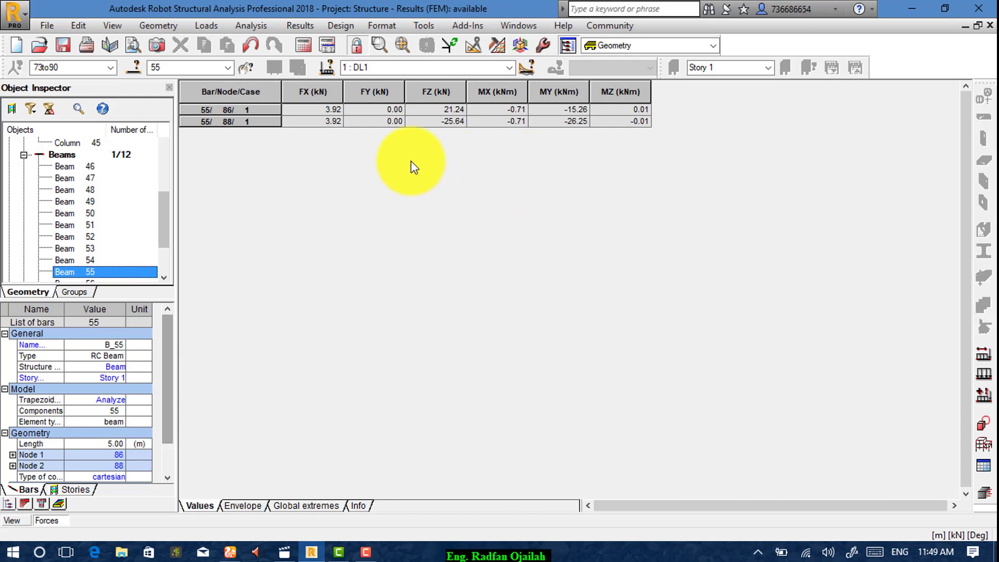
- Set beam 55's Forces table to 3 points along the bar length, with envelope extremes for a single point
{"action": "right_click", "coordinate": [428, 113]}
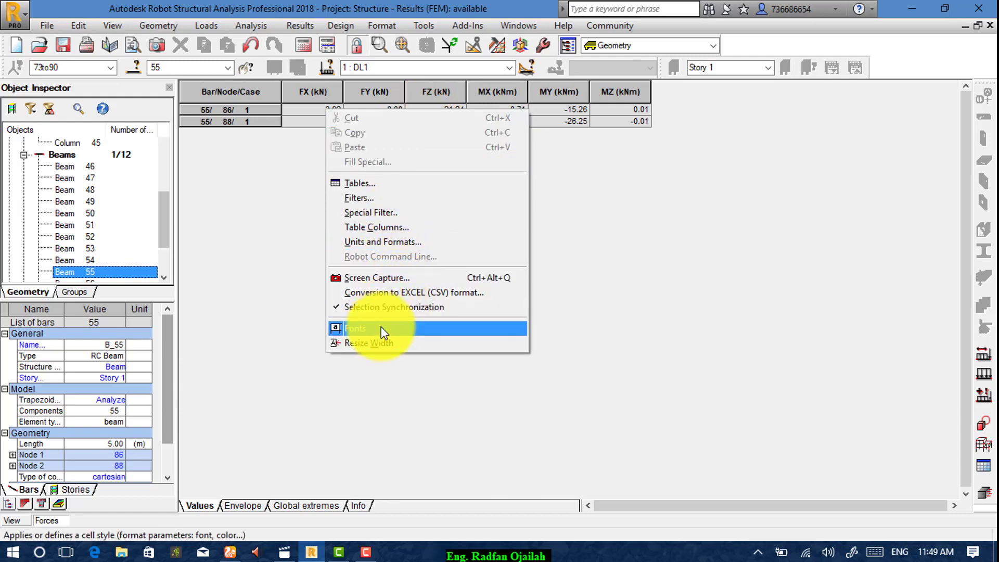
{"action": "left_click", "coordinate": [382, 215]}
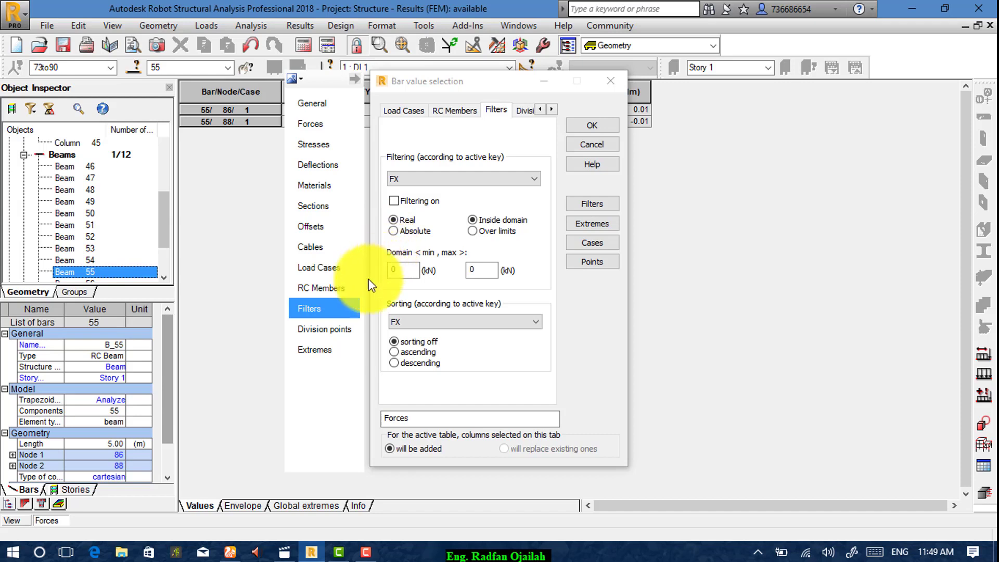
{"action": "left_click", "coordinate": [329, 333]}
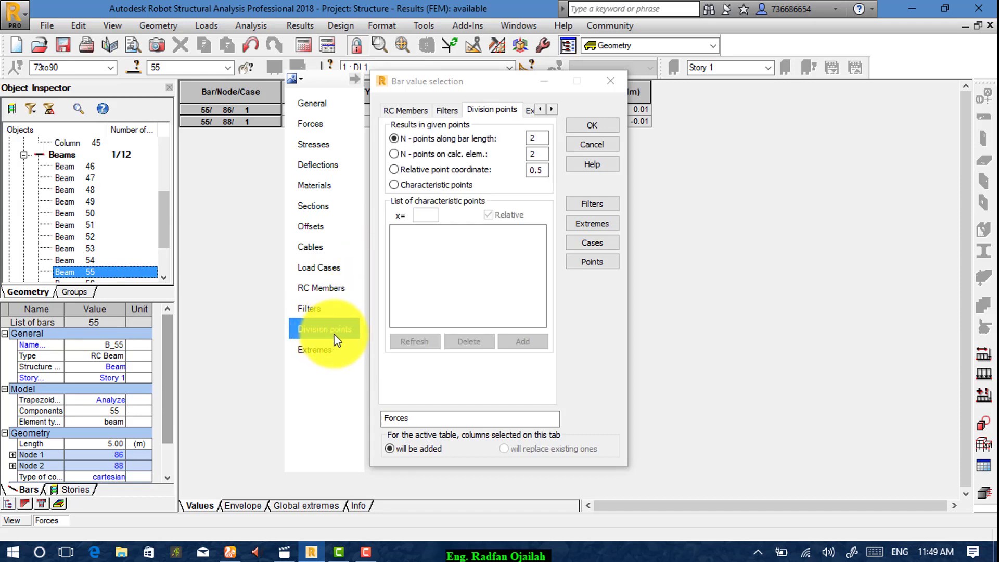
{"action": "double_click", "coordinate": [535, 138]}
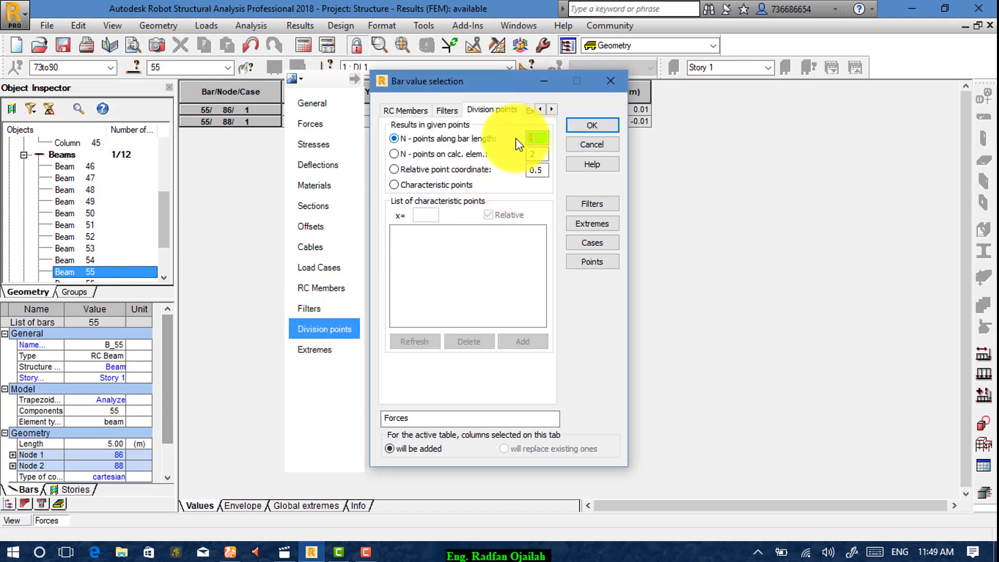
{"action": "left_click", "coordinate": [333, 350]}
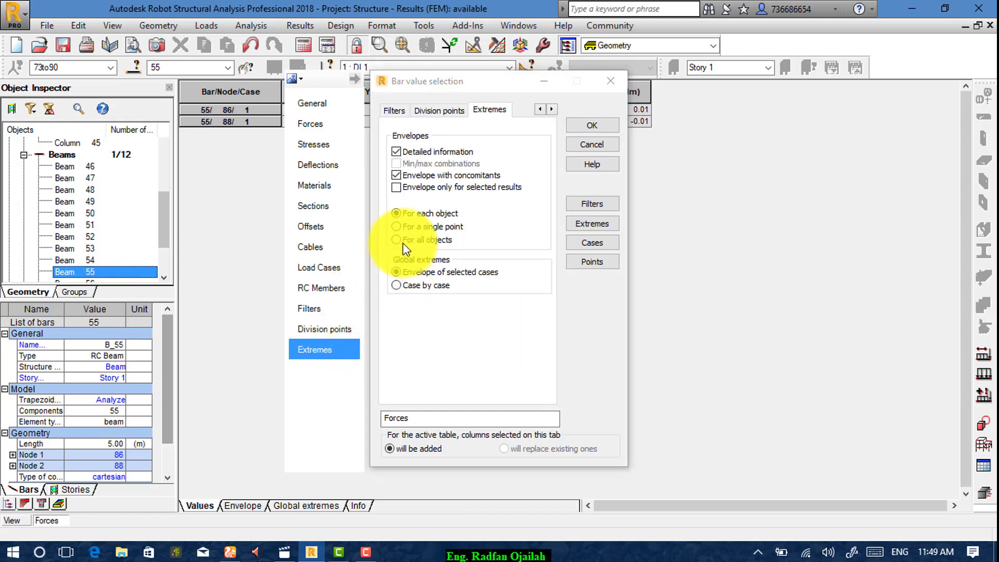
{"action": "left_click", "coordinate": [400, 225]}
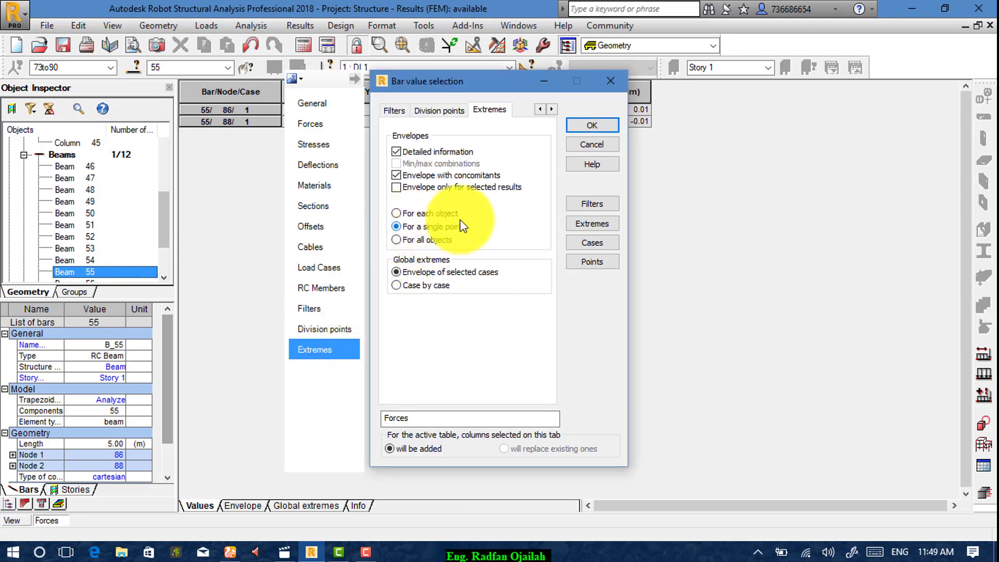
{"action": "left_click", "coordinate": [585, 126]}
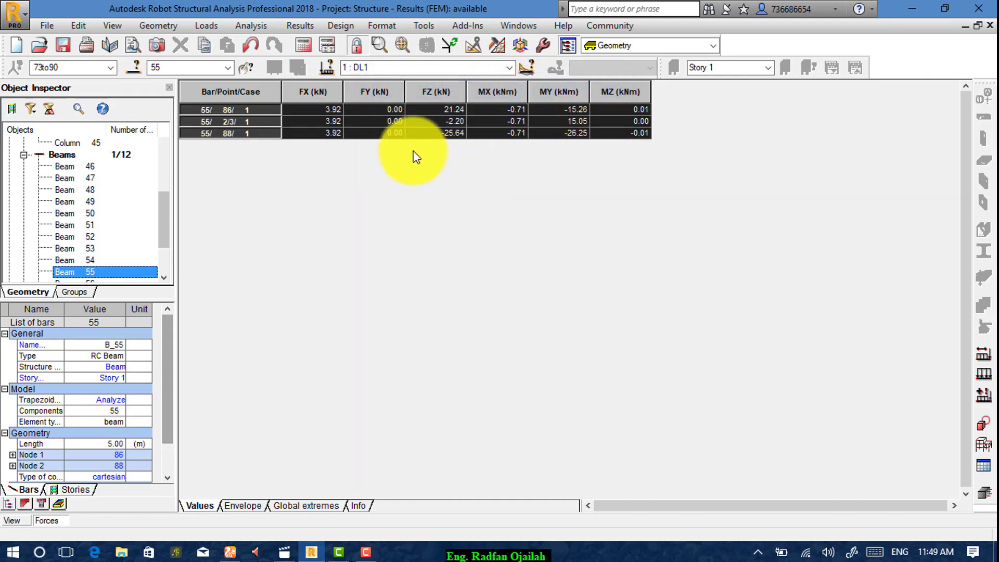